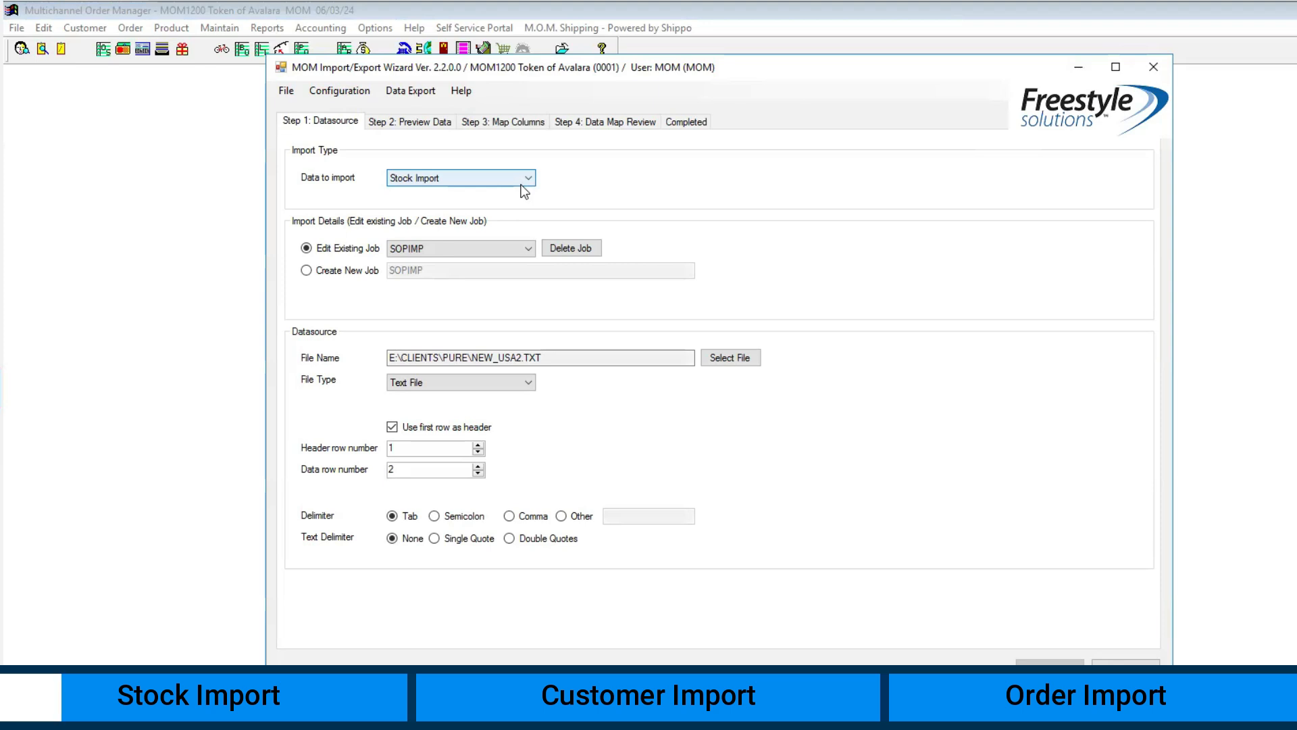
Step: Set the data to import to Stock Import and create a new job named Newstockimp
{"action": "left_click", "coordinate": [525, 183]}
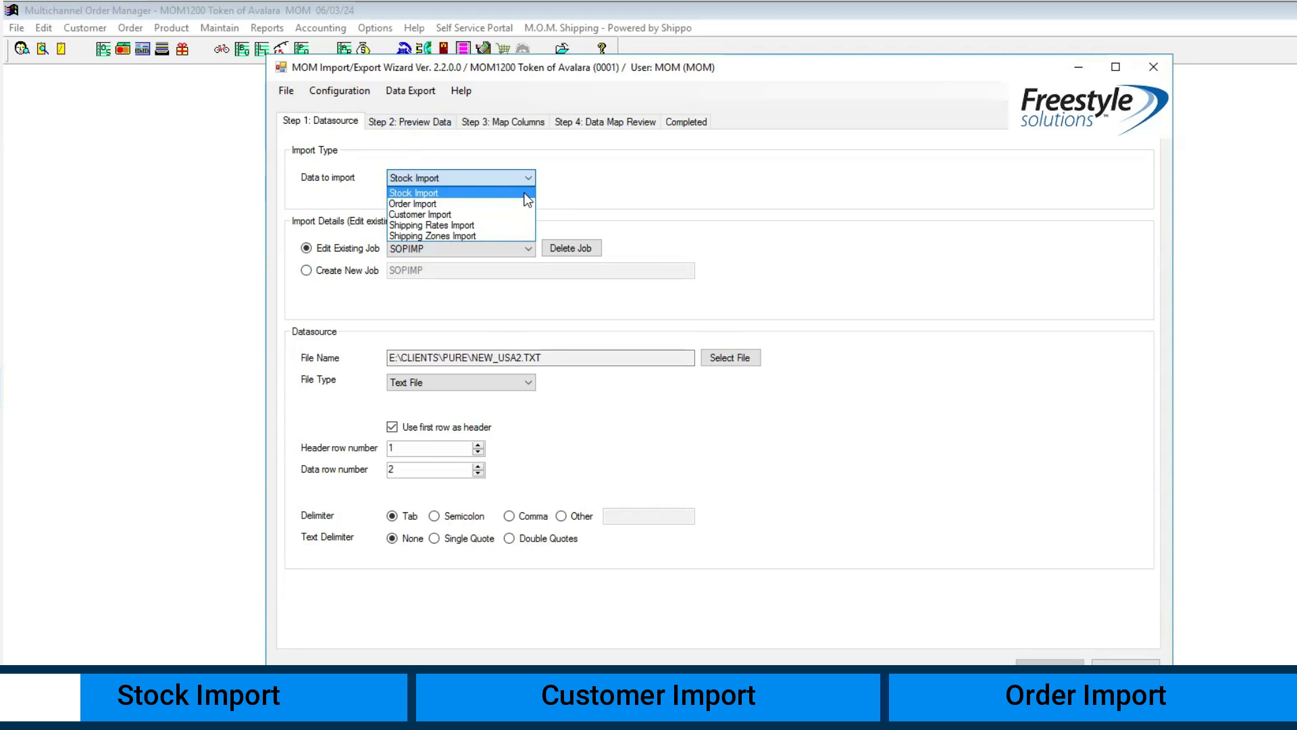
{"action": "left_click", "coordinate": [525, 194]}
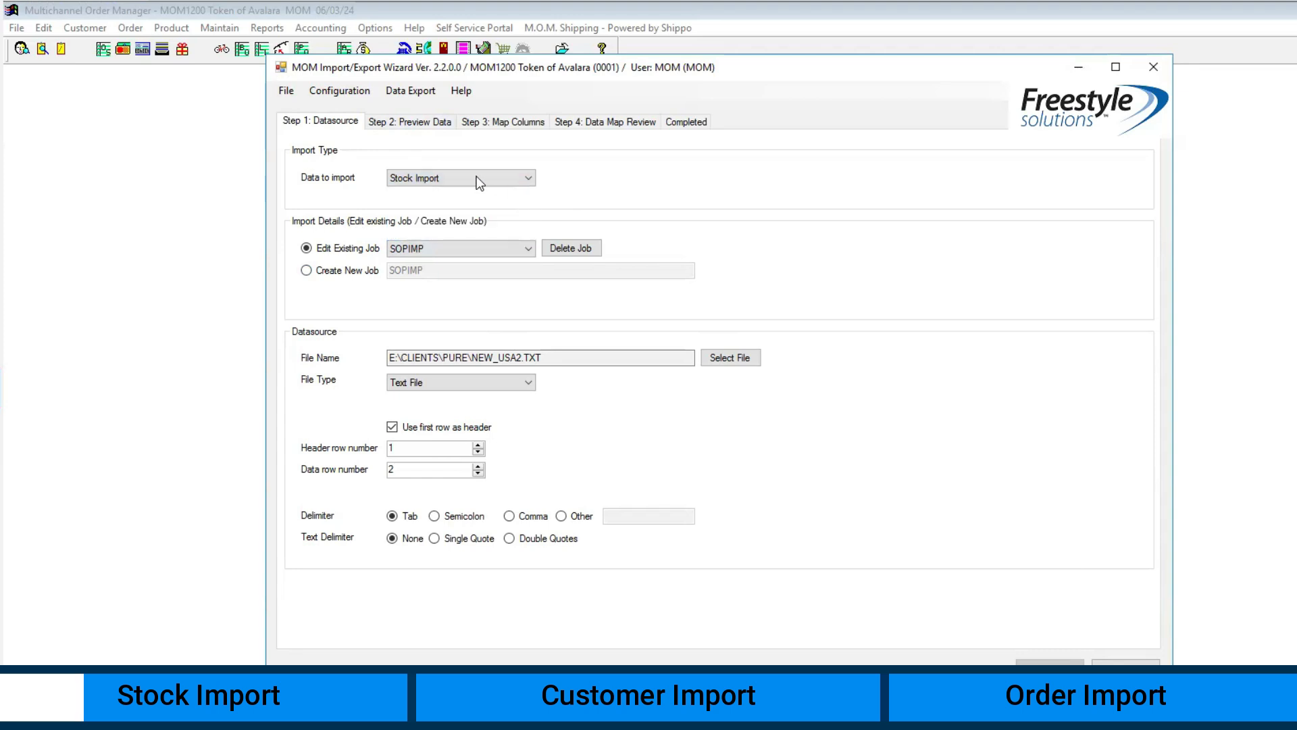
{"action": "left_click", "coordinate": [345, 272]}
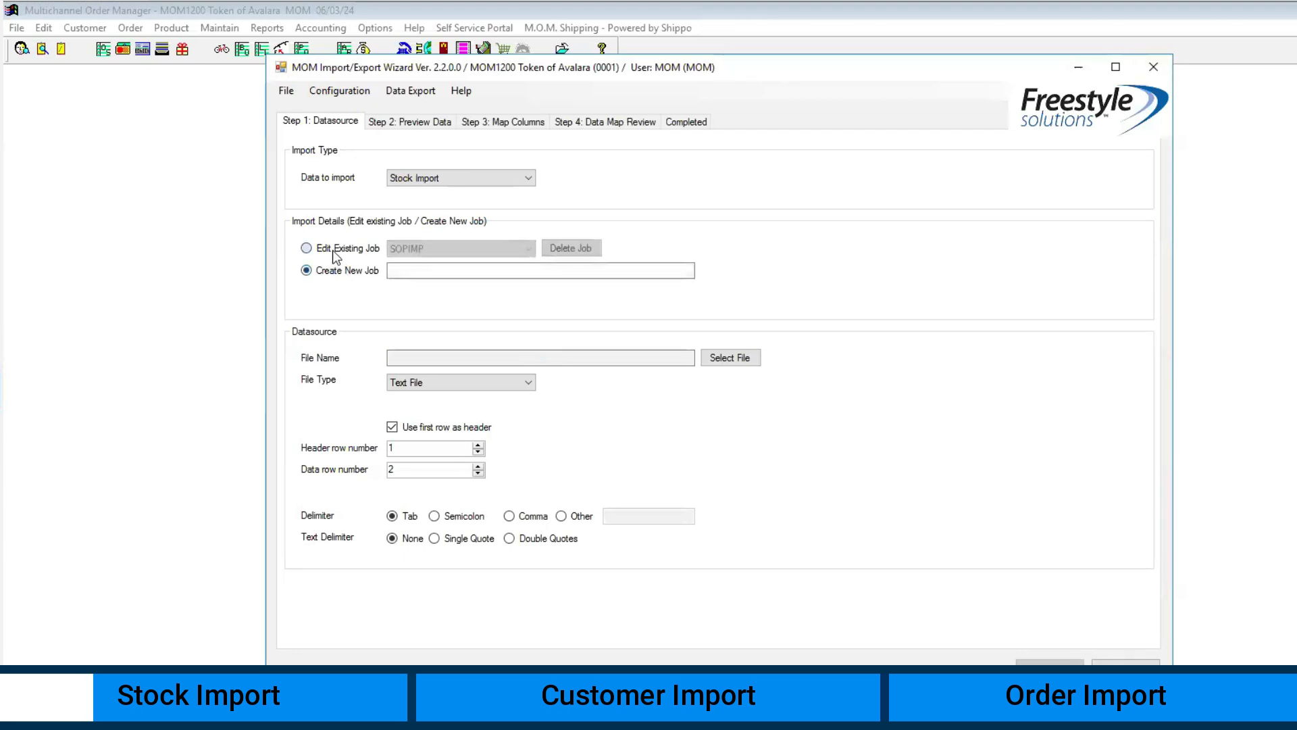
{"action": "left_click", "coordinate": [333, 250]}
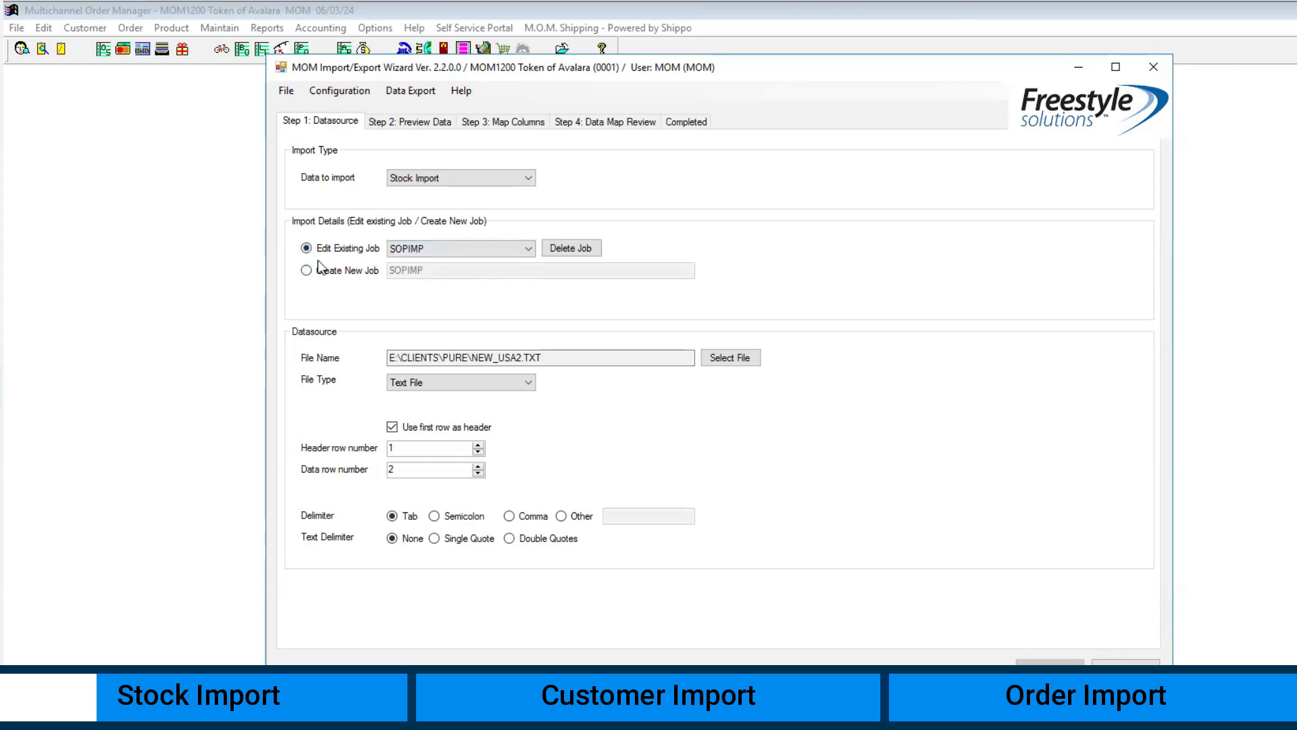
{"action": "left_click", "coordinate": [317, 273]}
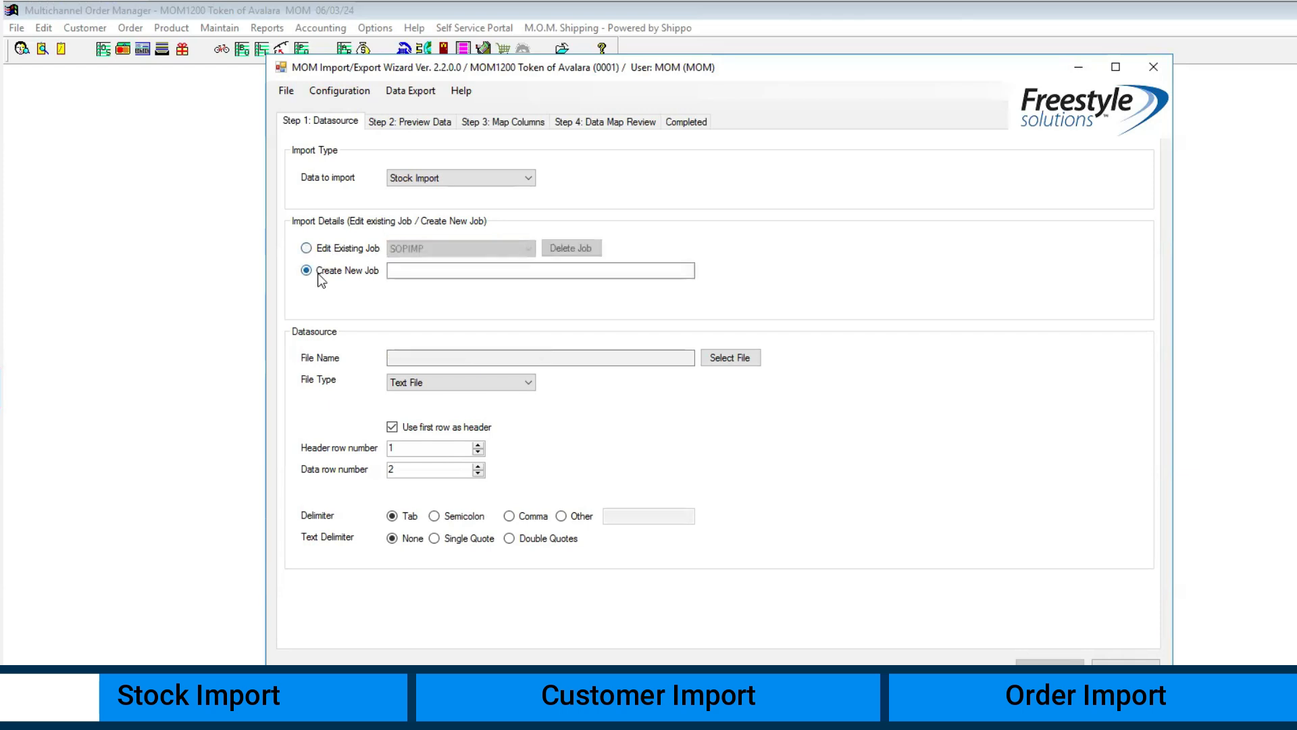
{"action": "left_click", "coordinate": [449, 271]}
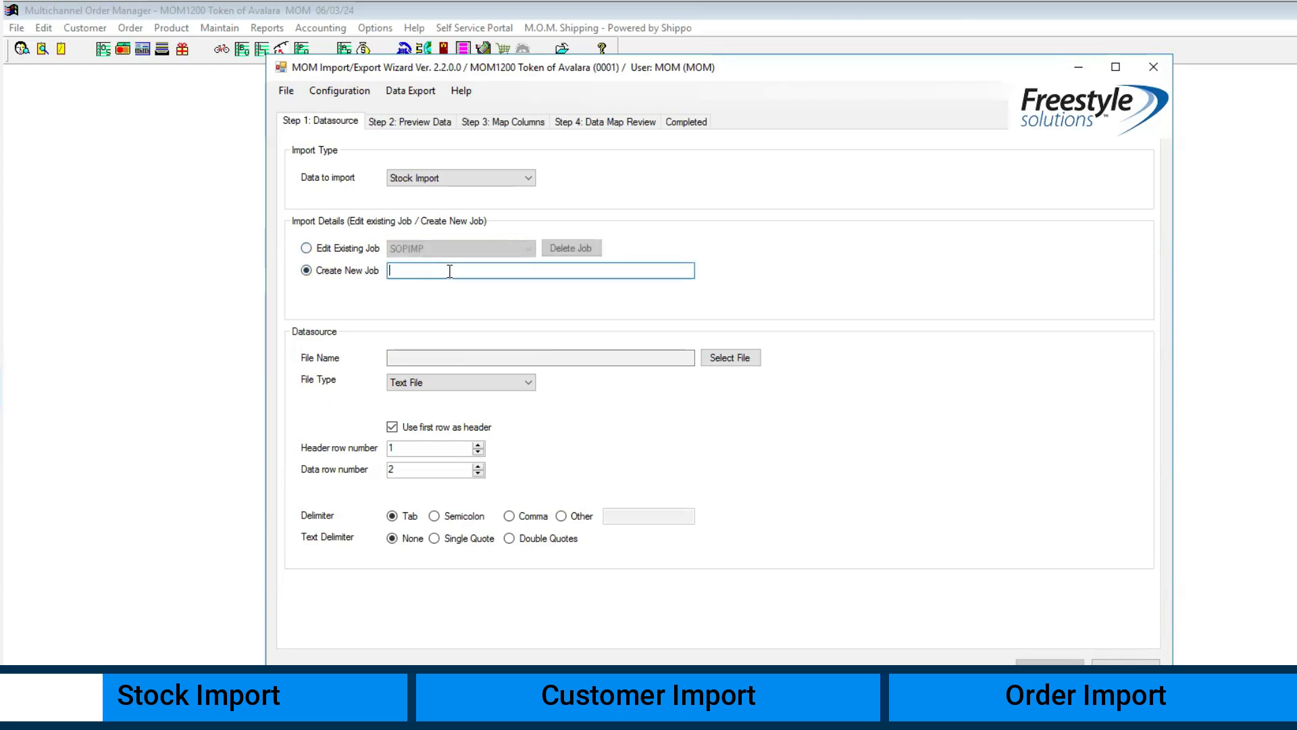
{"action": "type", "text": "Newstockimp"}
{"action": "key", "text": "Tab"}
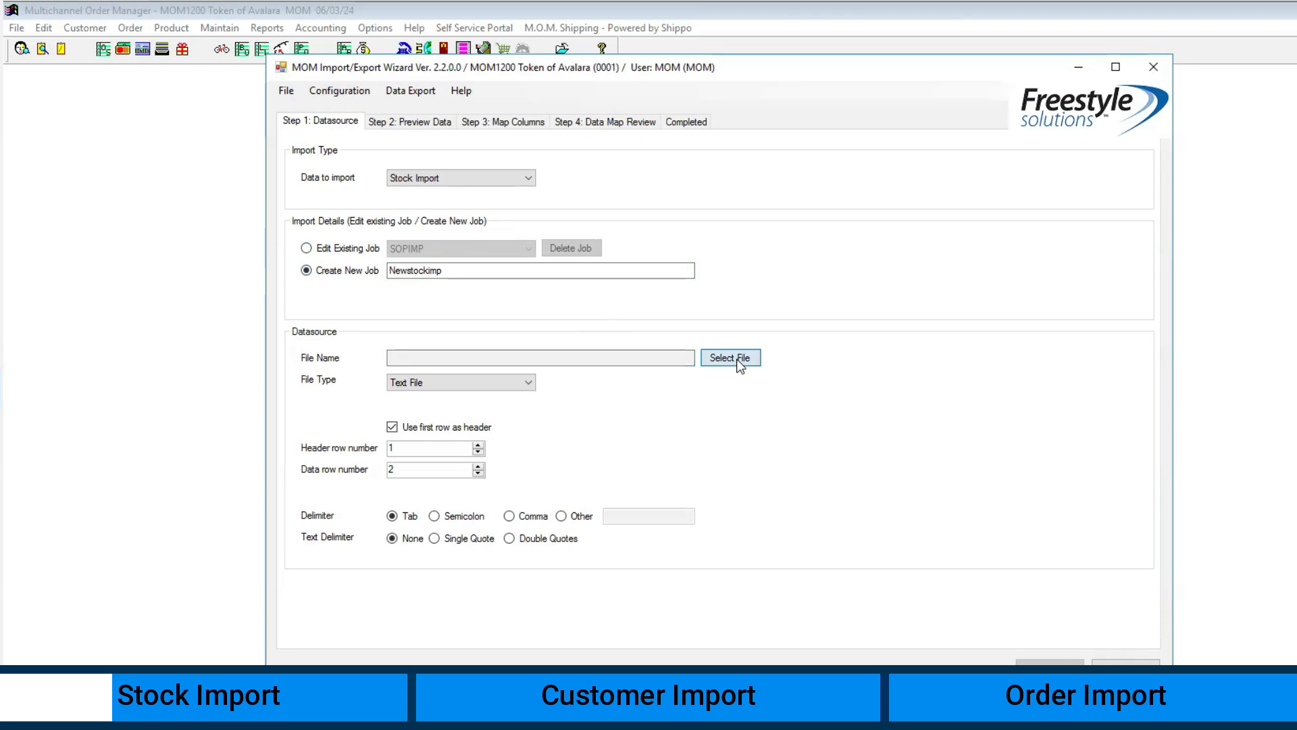
Step: Load C:\temp\Stock\stockexp.csv as the job's comma-delimited data source and advance to the data preview
{"action": "left_click", "coordinate": [738, 360]}
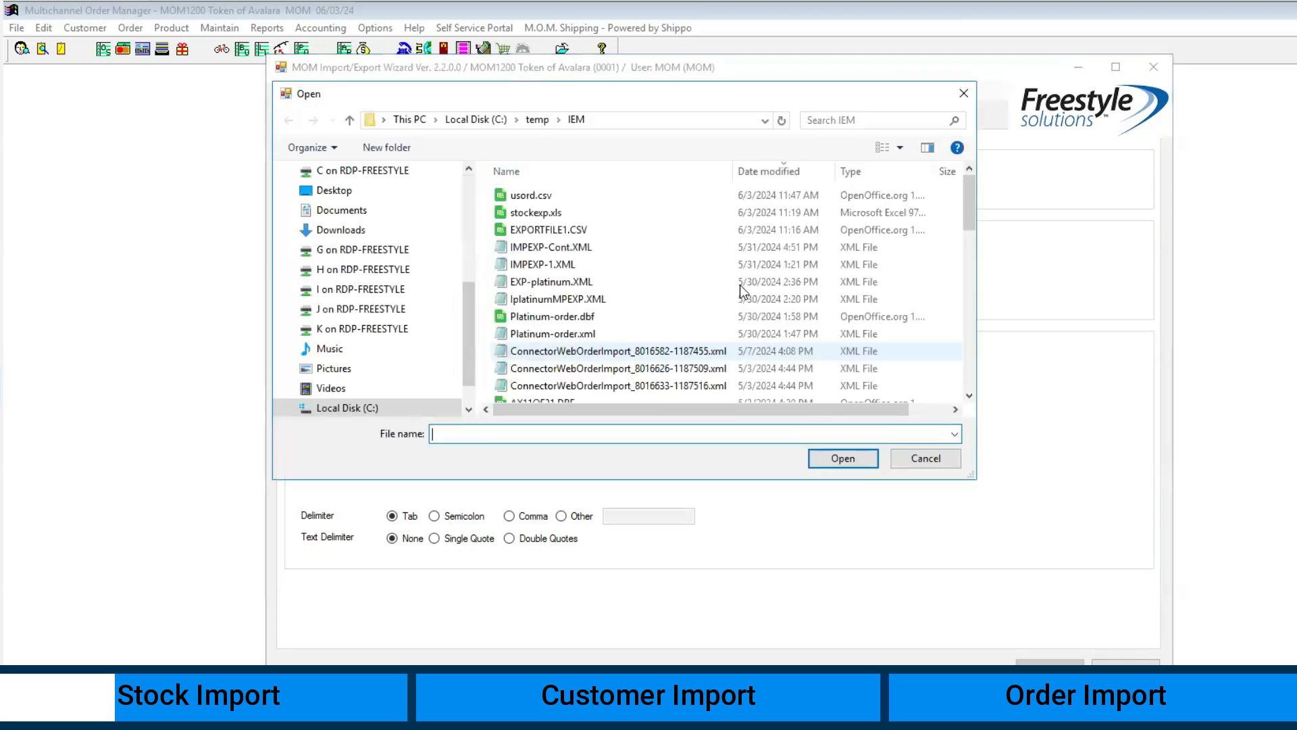
{"action": "left_click", "coordinate": [537, 119]}
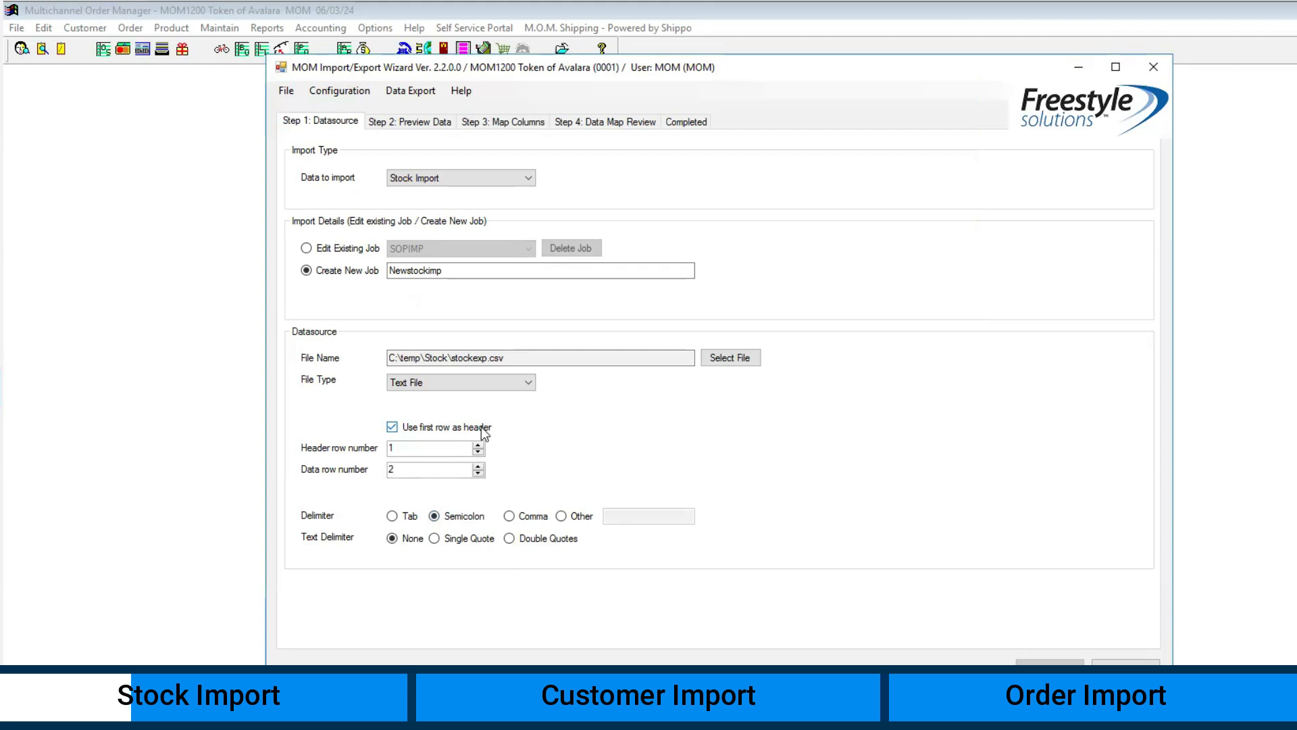
{"action": "left_click", "coordinate": [509, 516]}
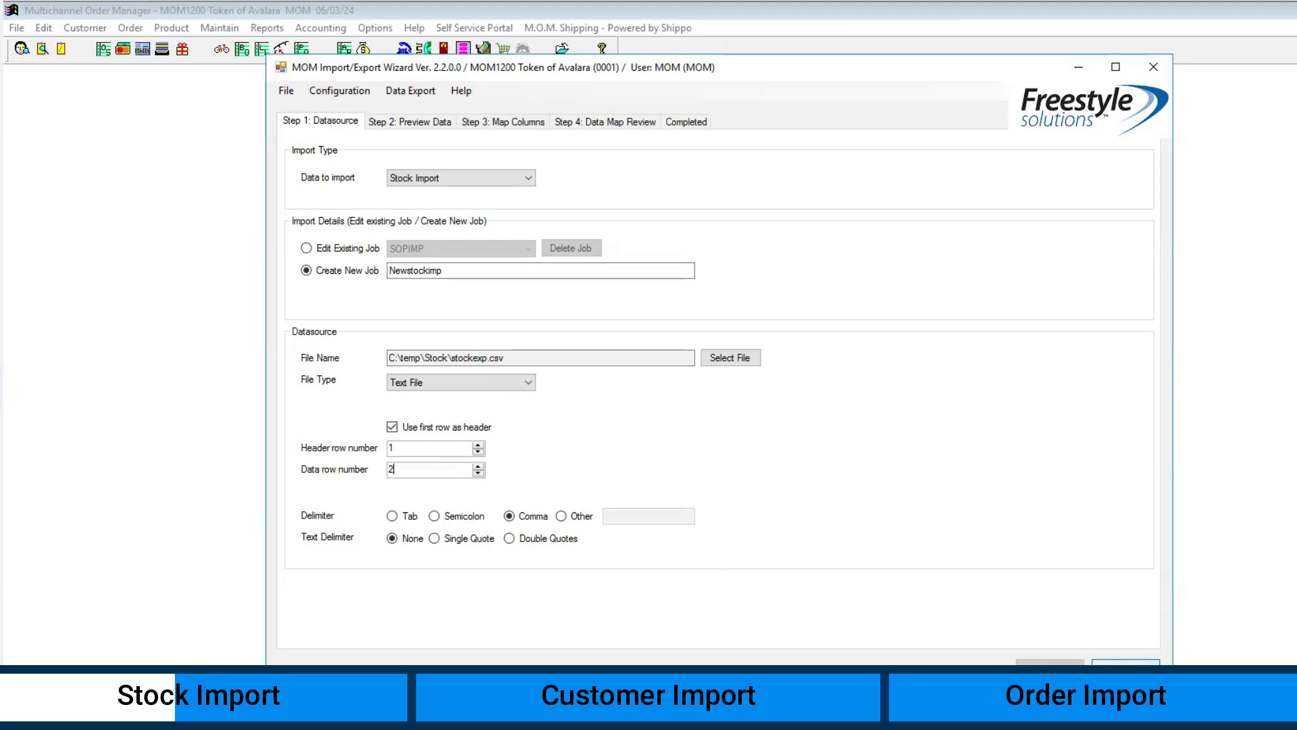
{"action": "left_click", "coordinate": [1125, 666]}
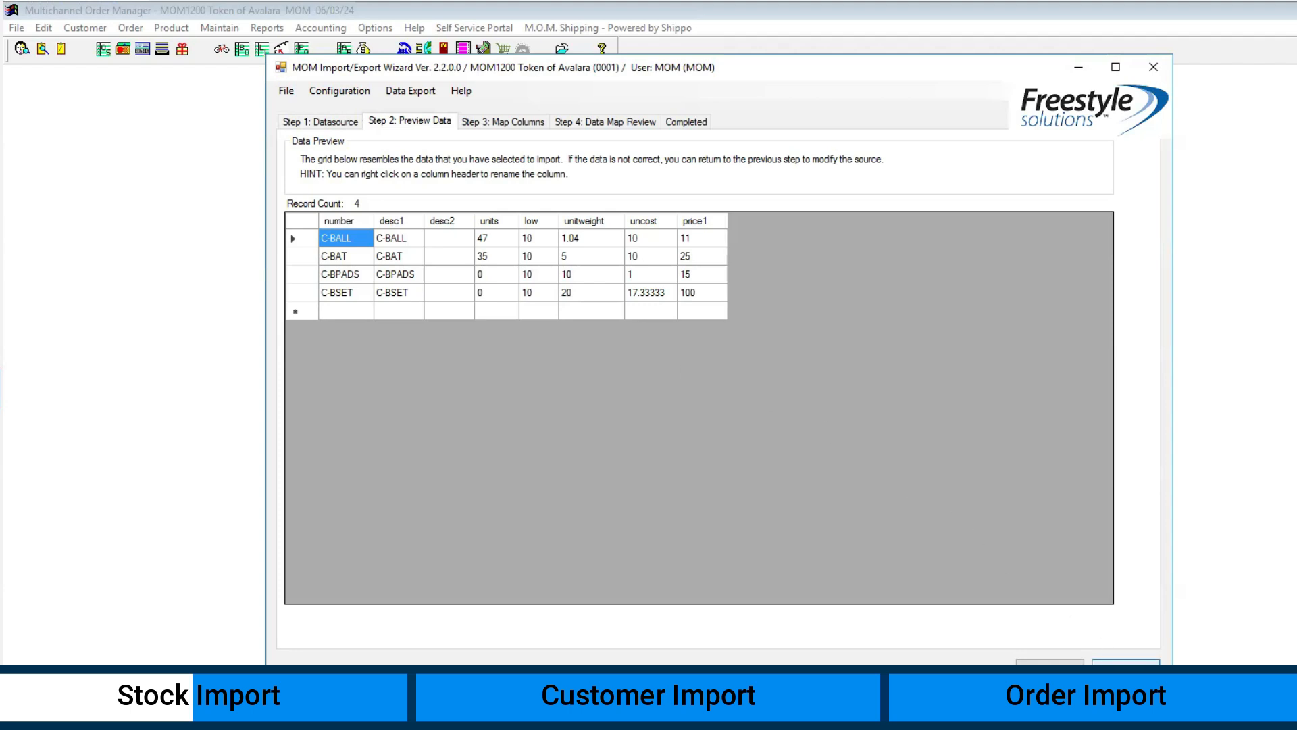
Step: Map NUMBER, DESC1, DESC2, UNITS, LOW, UNITWEIGHT, UNCOST and PRICE1 to the MOM fields of the same names
{"action": "left_click", "coordinate": [1125, 662]}
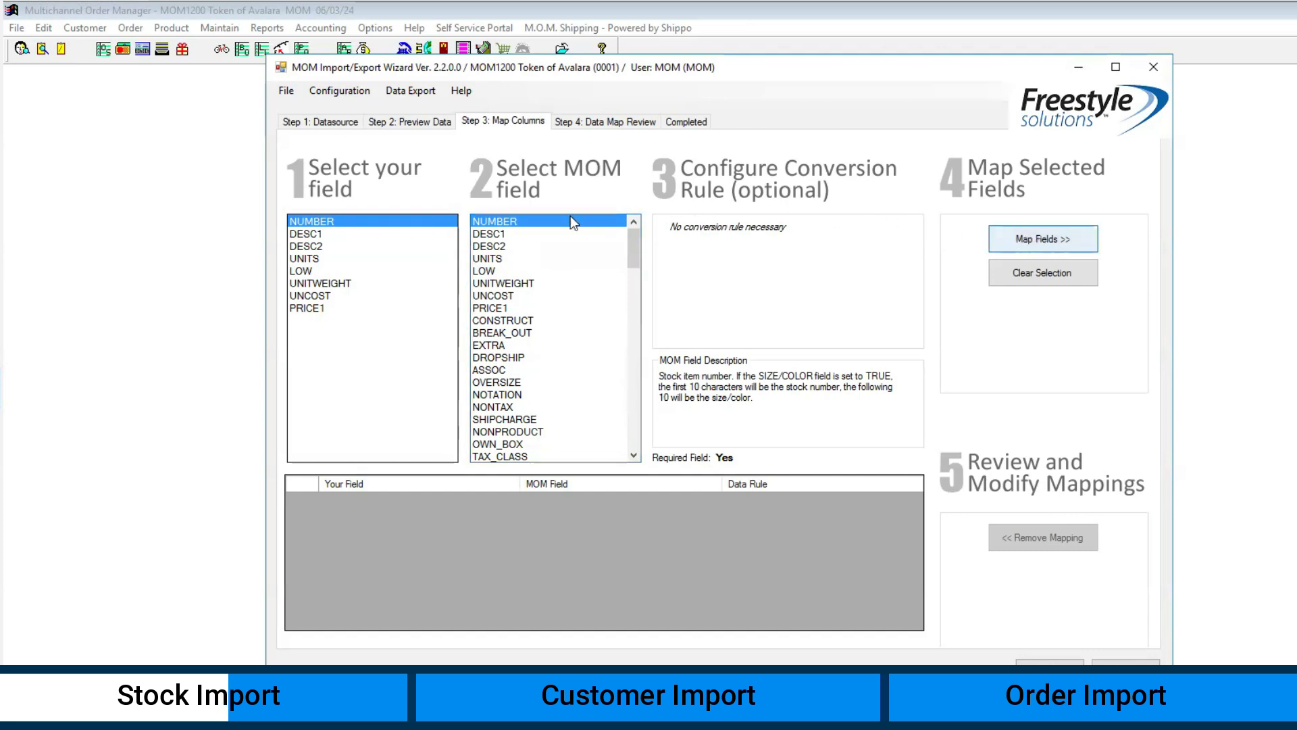
{"action": "left_click", "coordinate": [1045, 238]}
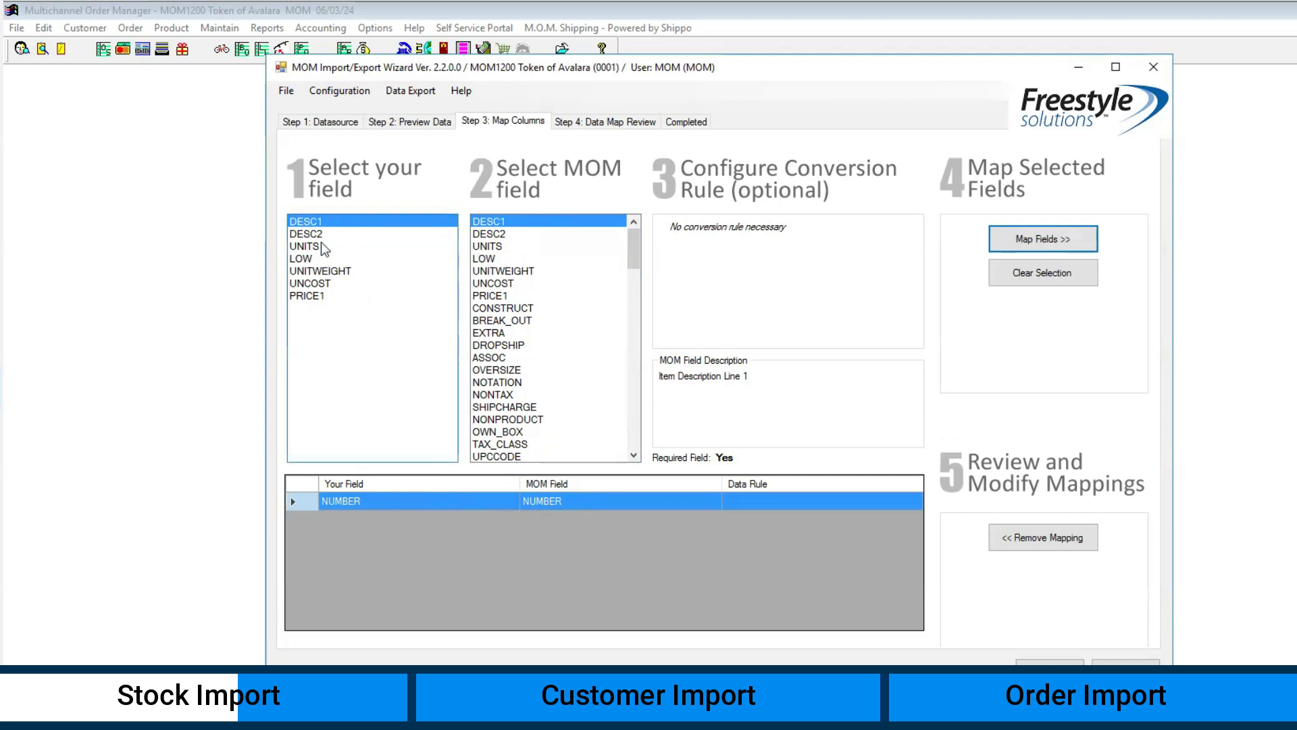
{"action": "left_click", "coordinate": [1032, 240]}
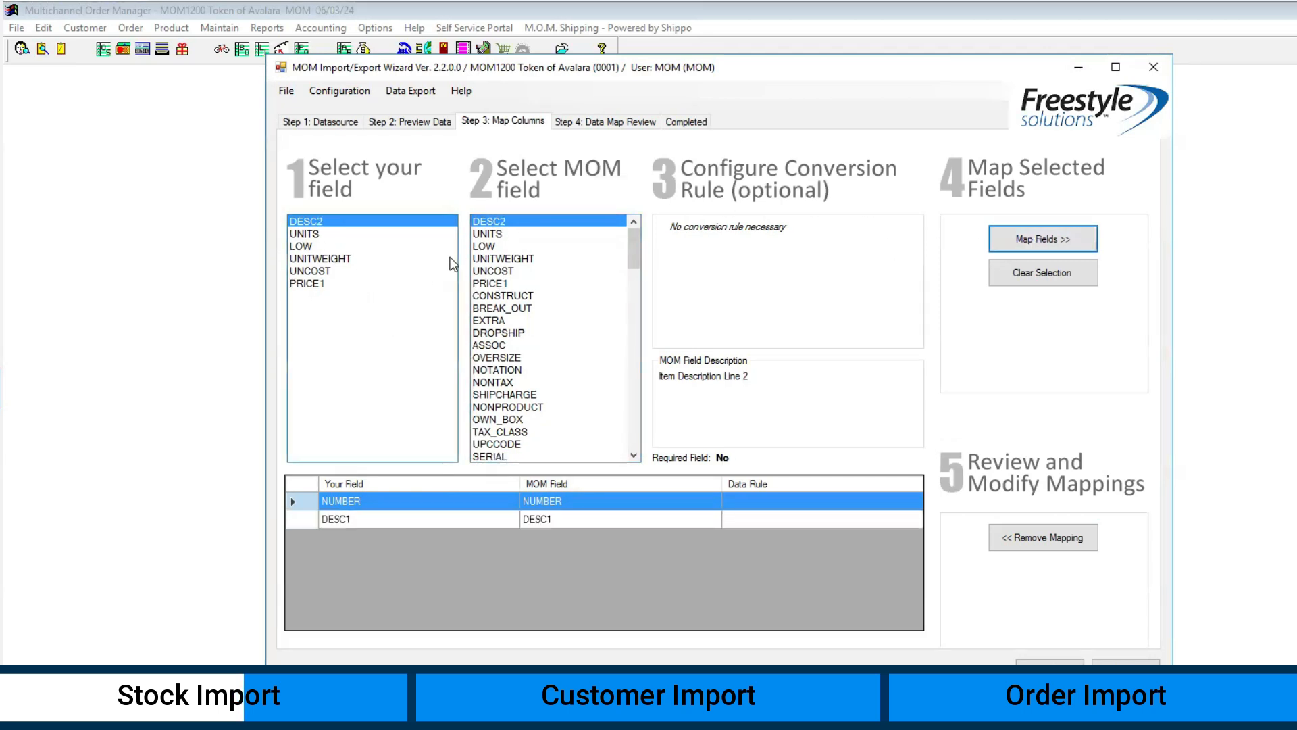
{"action": "left_click", "coordinate": [1044, 244]}
{"action": "left_click", "coordinate": [1044, 244]}
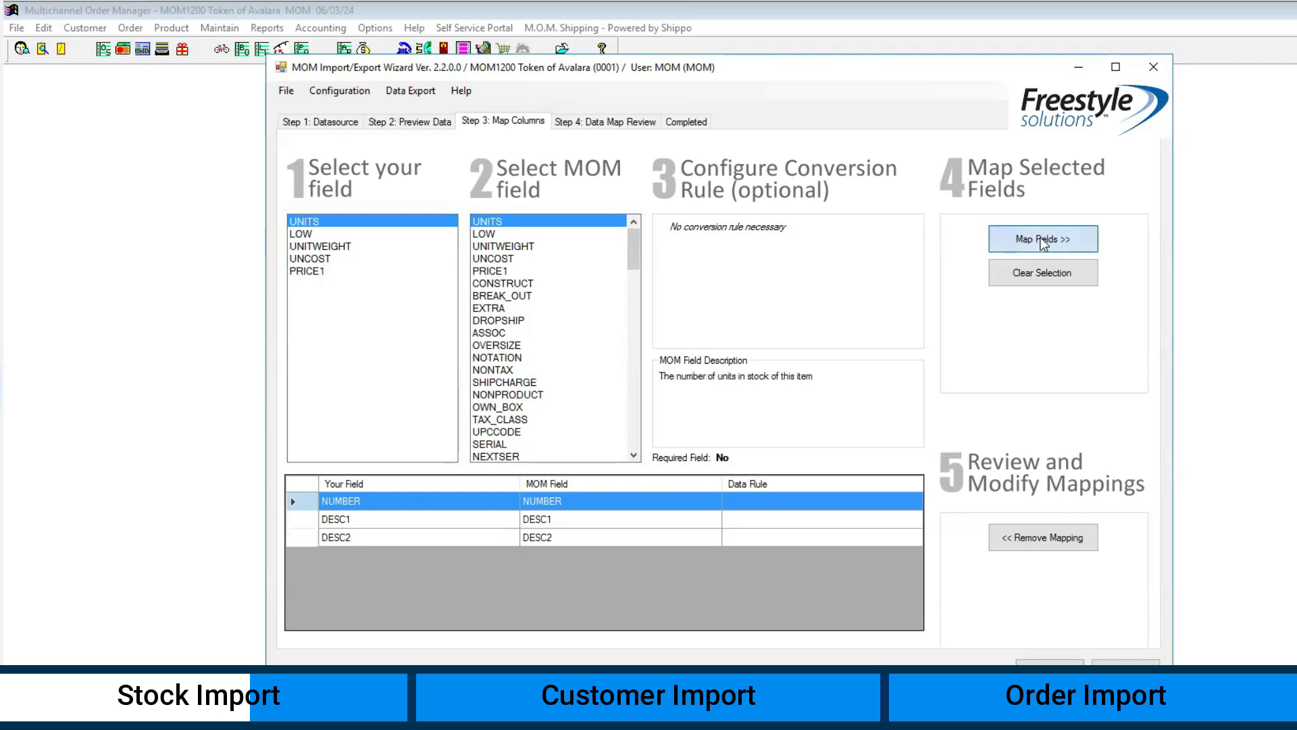
{"action": "left_click", "coordinate": [1044, 243]}
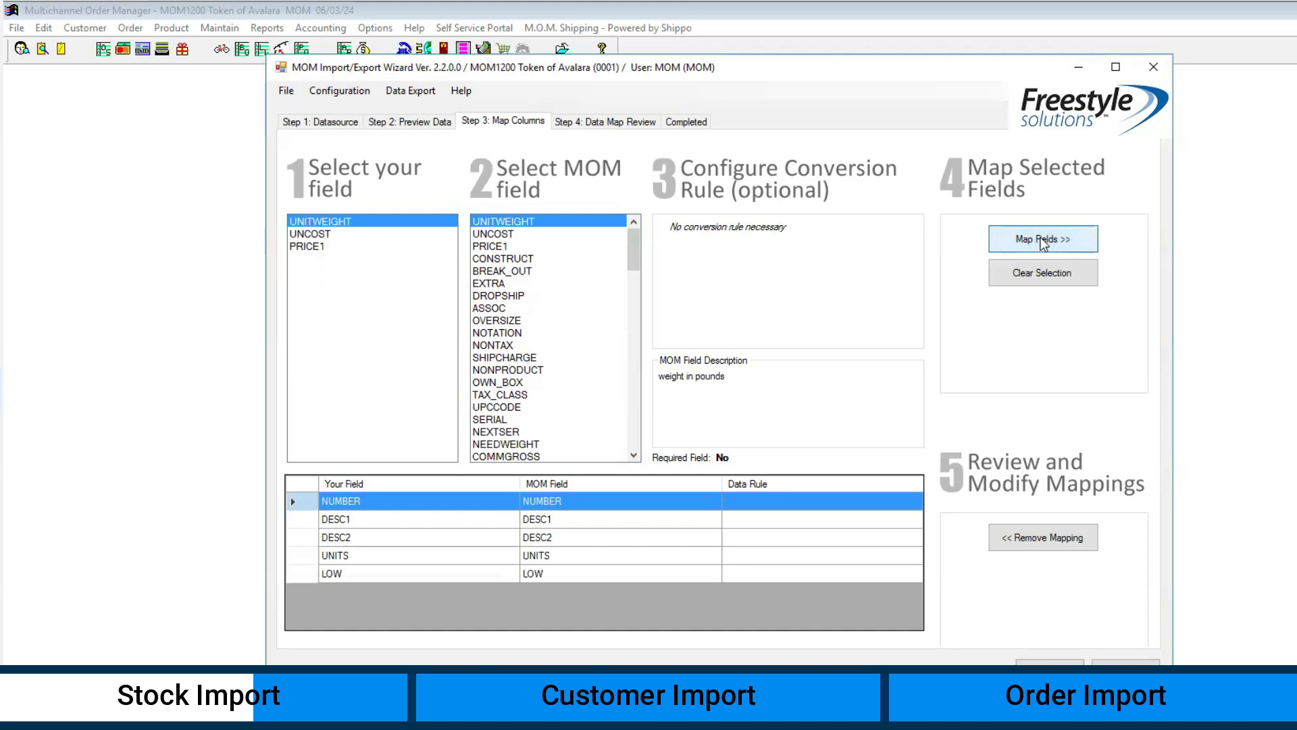
{"action": "left_click", "coordinate": [1044, 244]}
{"action": "left_click", "coordinate": [1044, 244]}
{"action": "left_click", "coordinate": [1044, 244]}
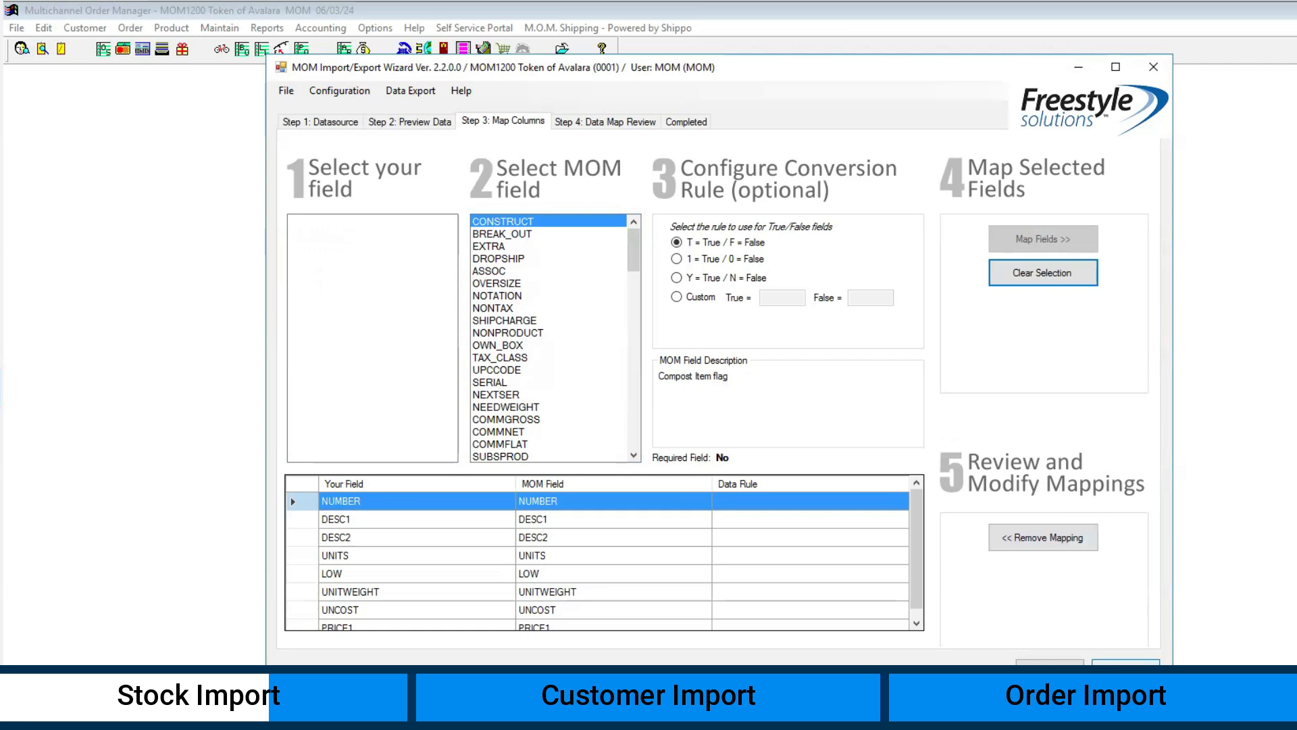
{"action": "left_click_drag", "start_coordinate": [911, 554], "coordinate": [914, 520]}
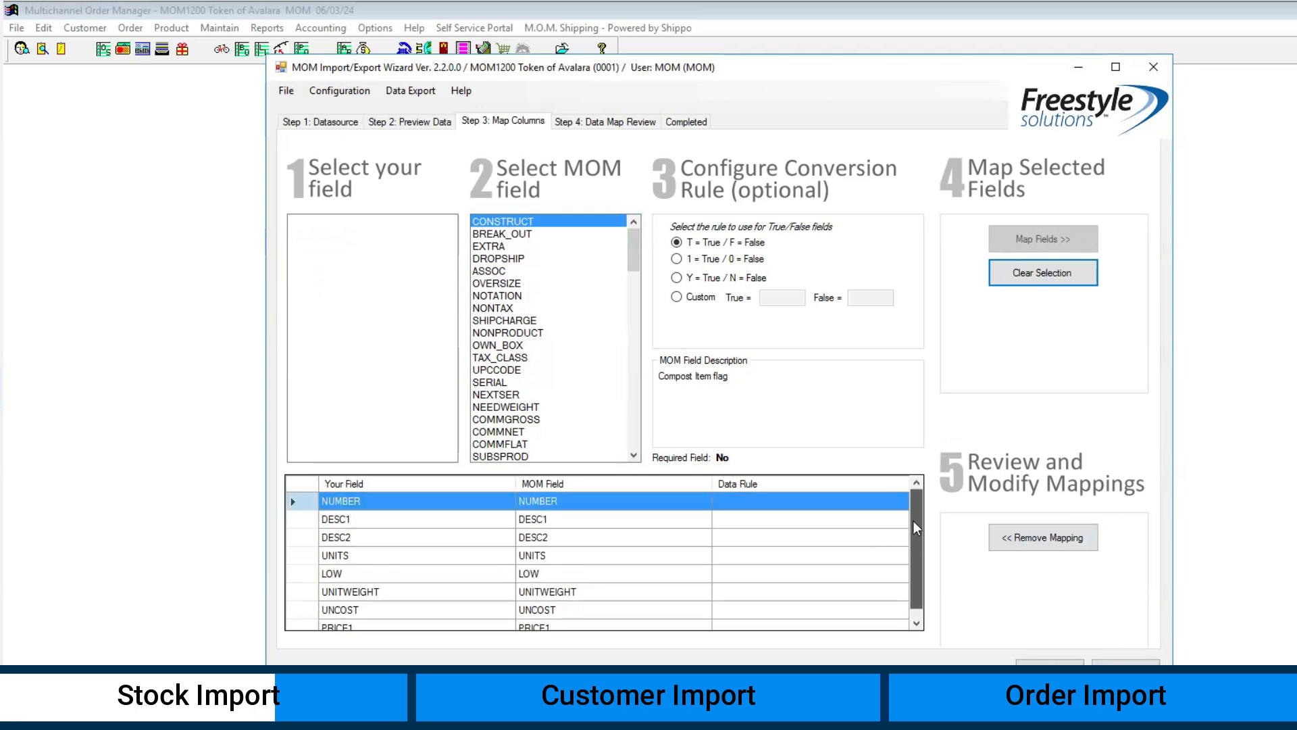
Step: Review the stock data mappings, complete the import job, and exit the wizard
{"action": "left_click", "coordinate": [1125, 669]}
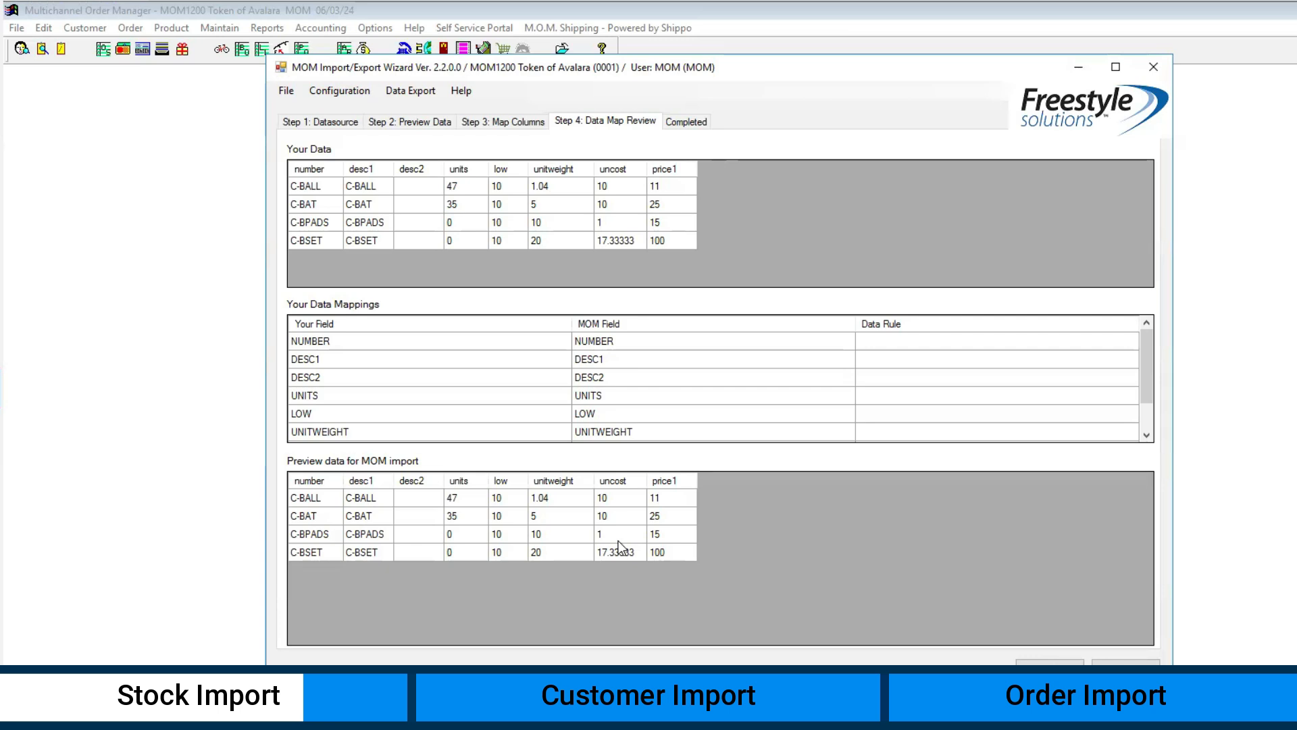
{"action": "left_click", "coordinate": [1126, 661]}
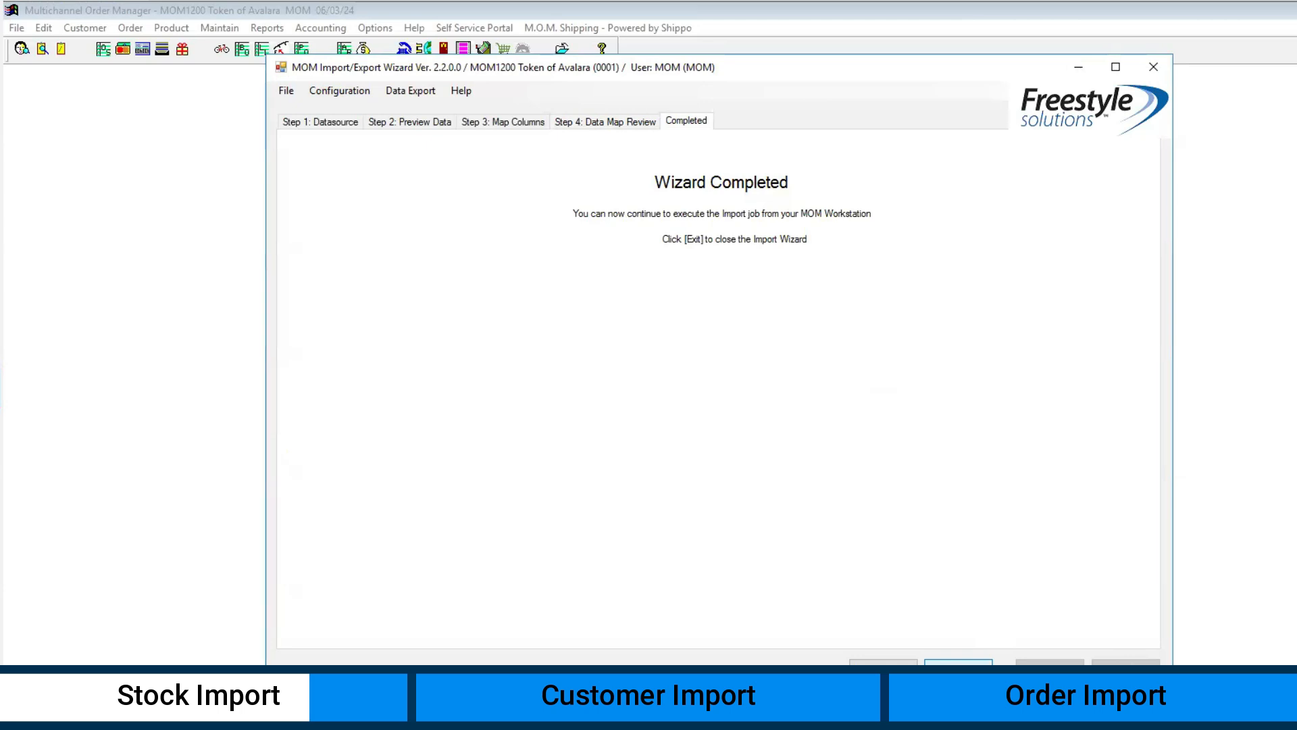
{"action": "left_click", "coordinate": [959, 667]}
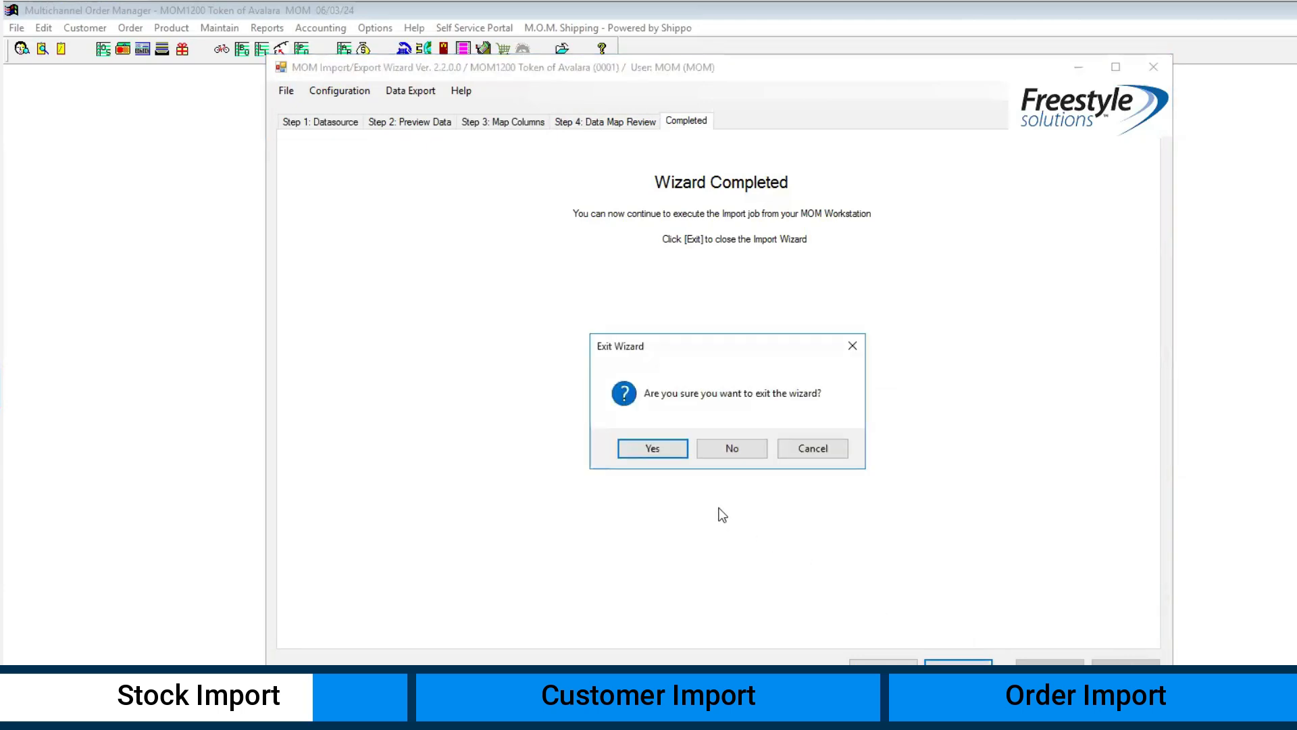
{"action": "left_click", "coordinate": [655, 447]}
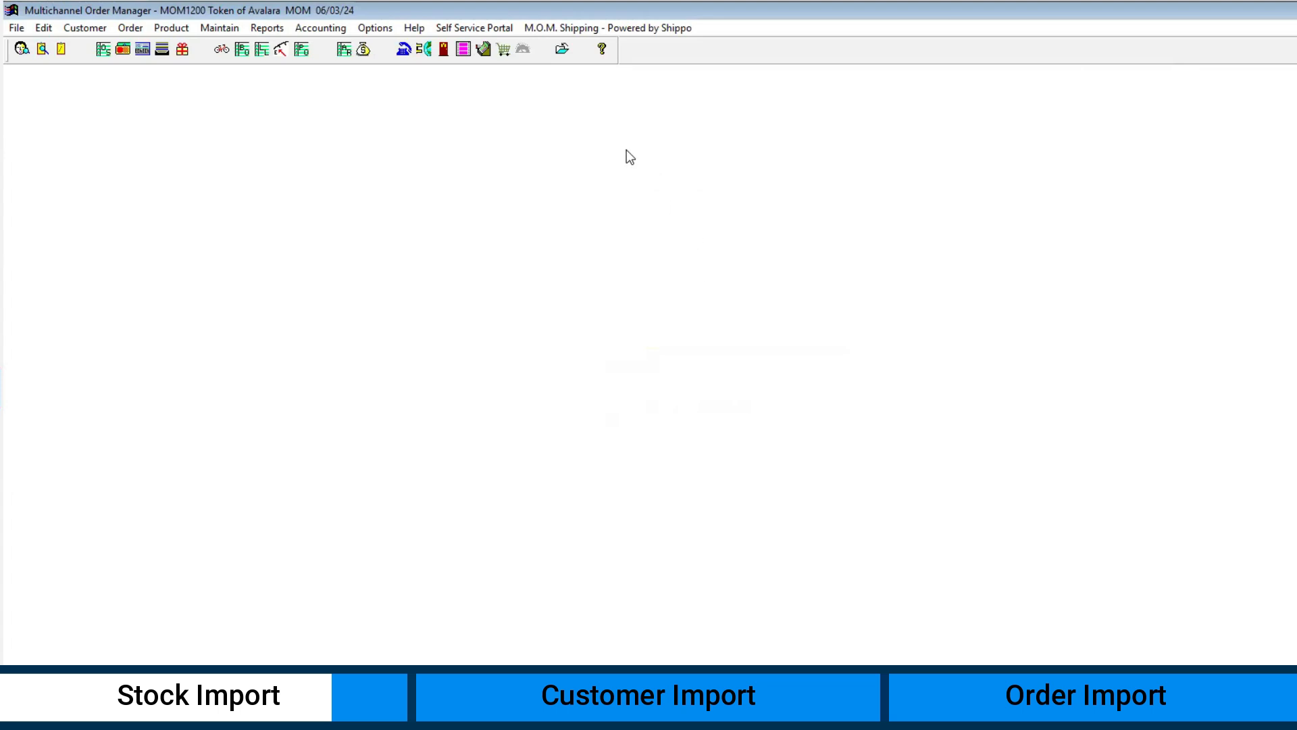
Step: Select the NEWSTOCKIMP job in the stock item importer, and cancel without running the import
{"action": "left_click", "coordinate": [375, 28]}
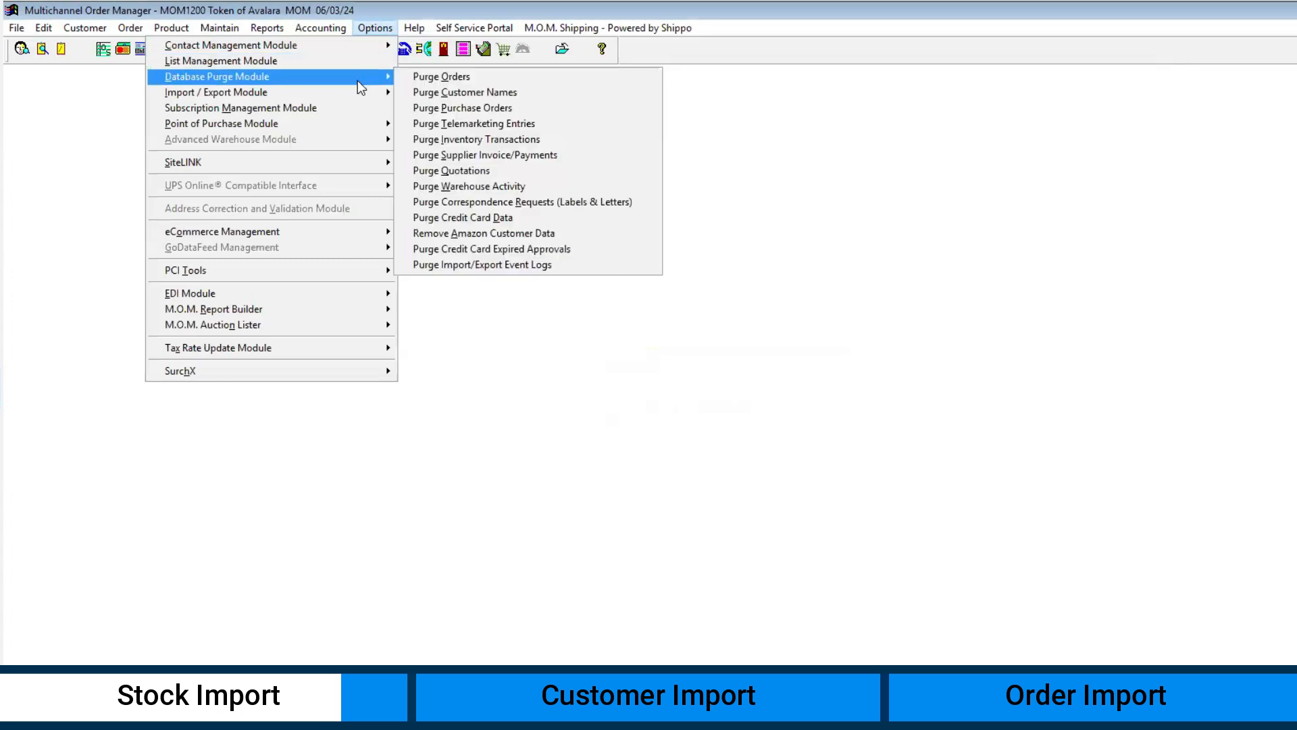
{"action": "mouse_move", "coordinate": [358, 98]}
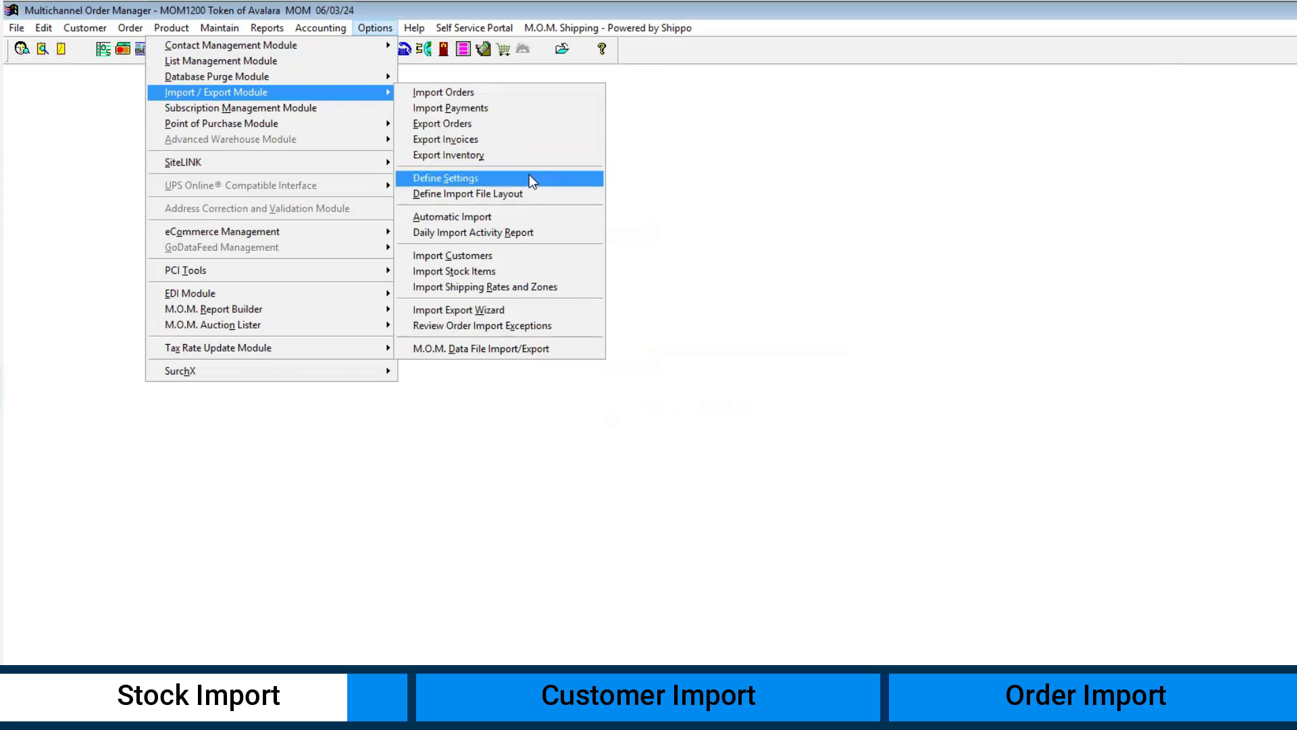
{"action": "left_click", "coordinate": [528, 272]}
{"action": "left_click", "coordinate": [804, 353]}
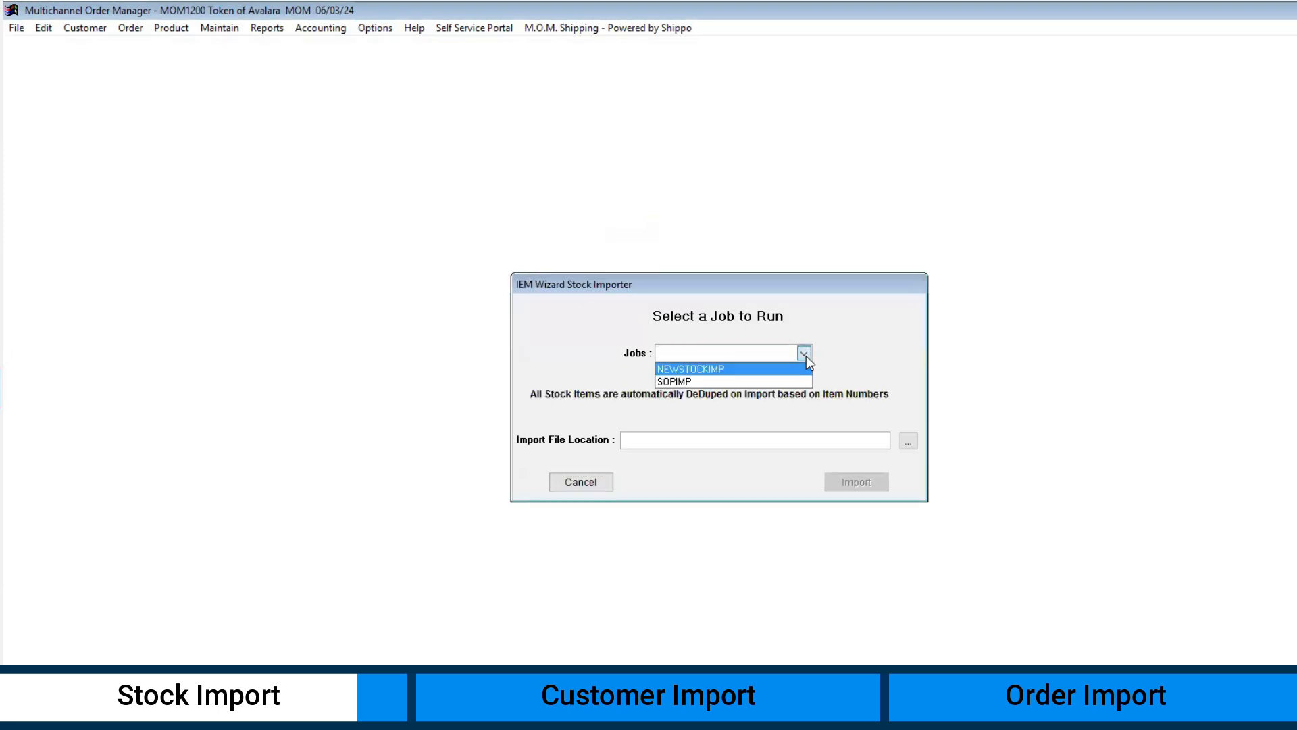
{"action": "left_click", "coordinate": [729, 371]}
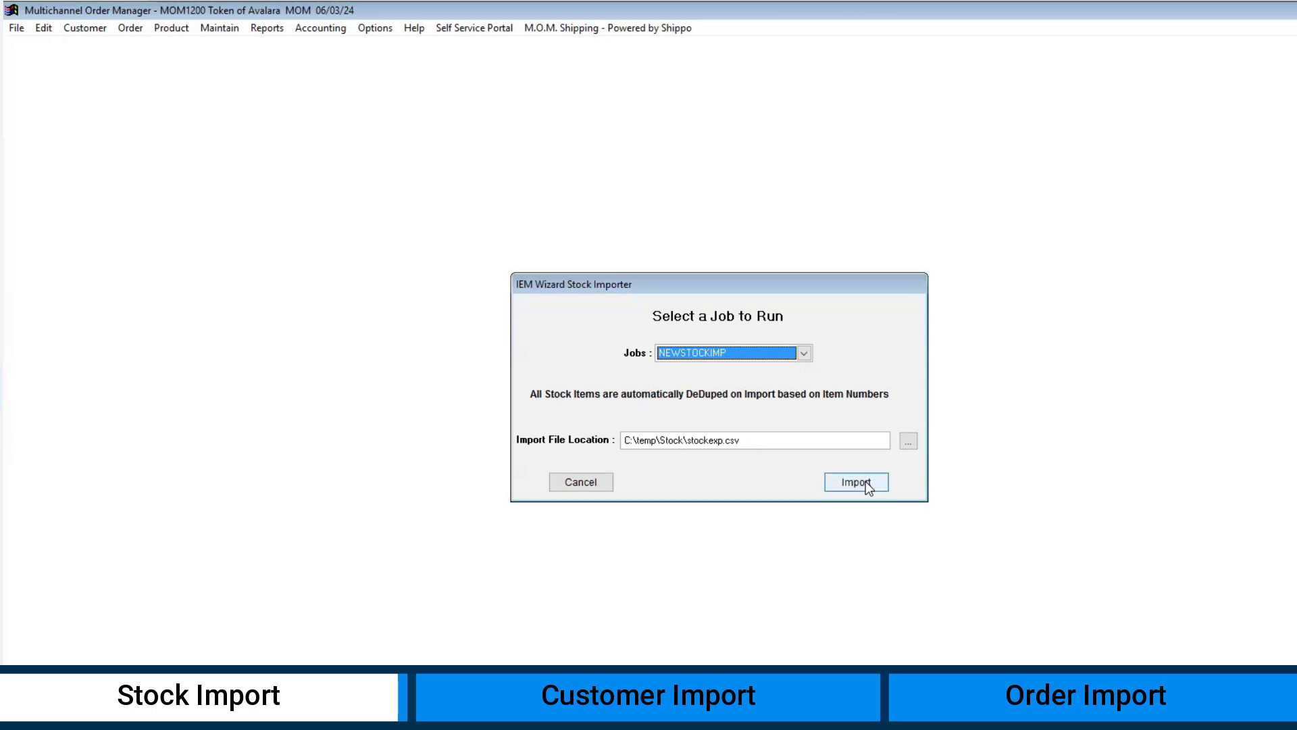
{"action": "left_click", "coordinate": [597, 481]}
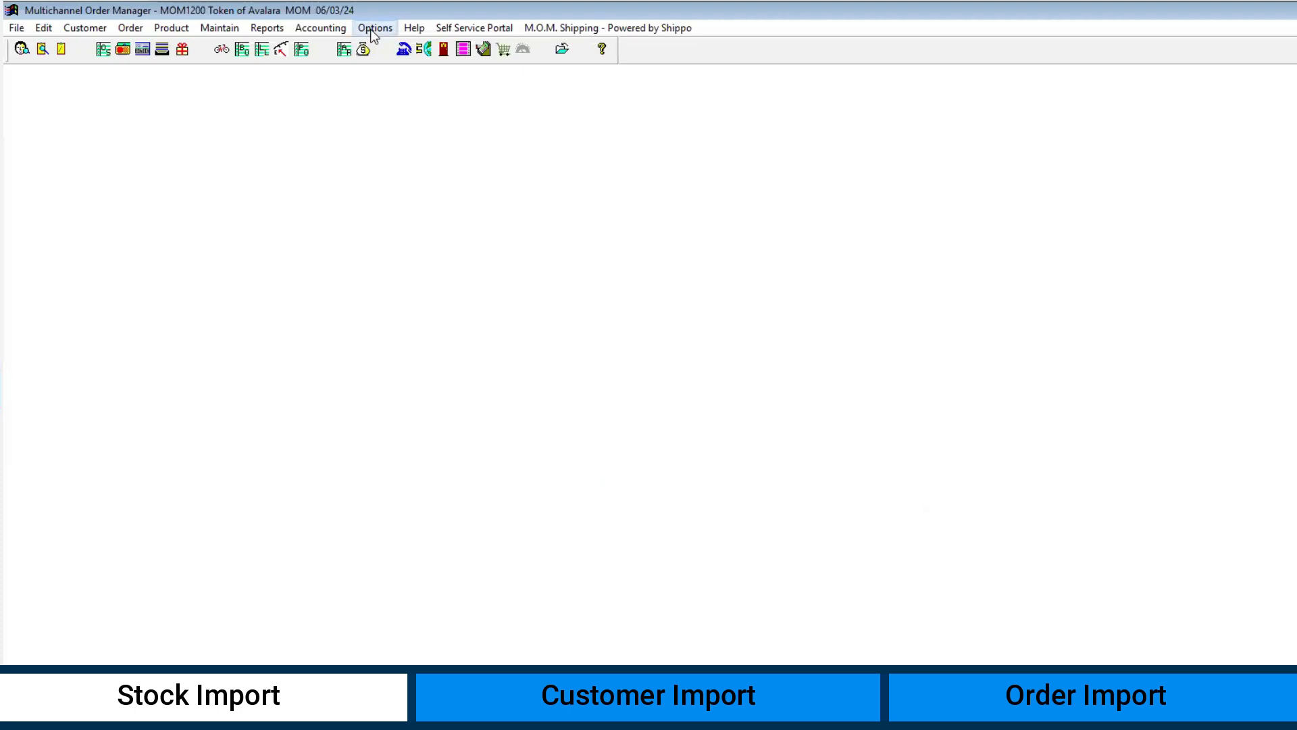
Step: Reopen the Import Export Wizard and create a Customer Import job named newcustimp
{"action": "left_click", "coordinate": [372, 32]}
{"action": "mouse_move", "coordinate": [363, 96]}
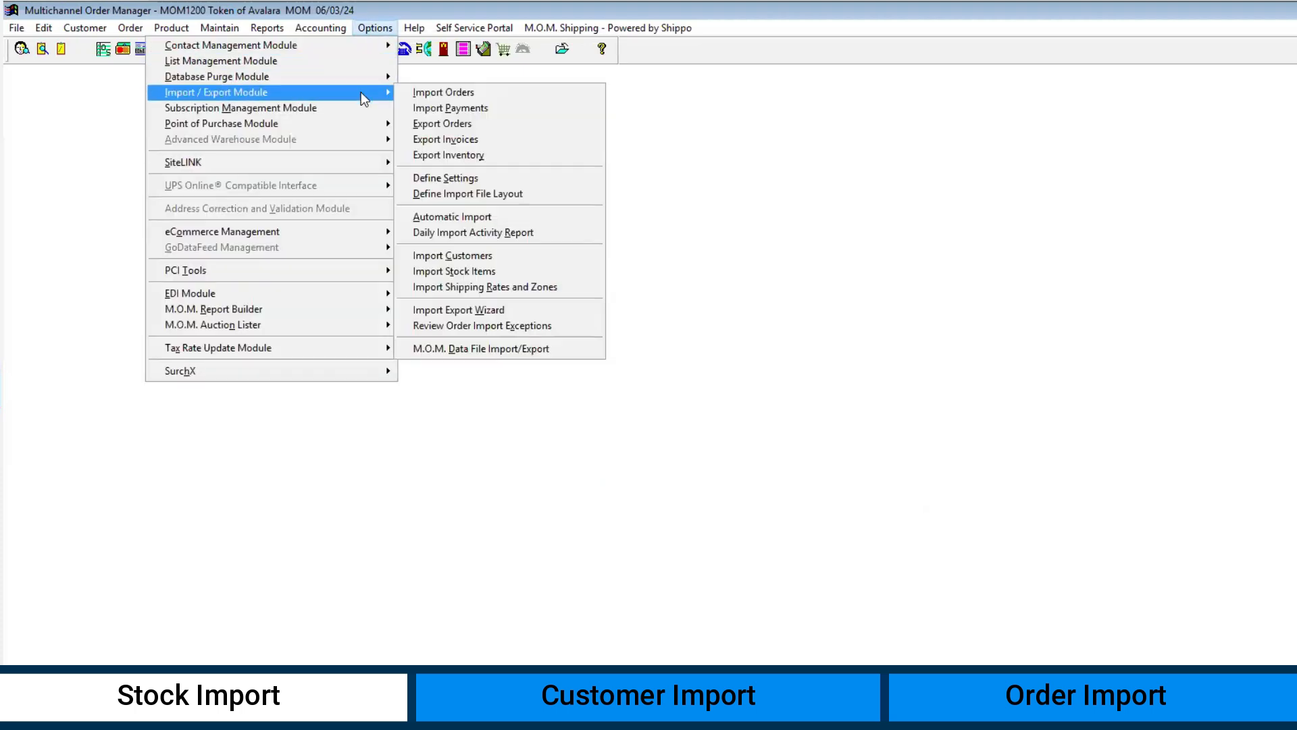
{"action": "left_click", "coordinate": [519, 309]}
{"action": "left_click", "coordinate": [477, 180]}
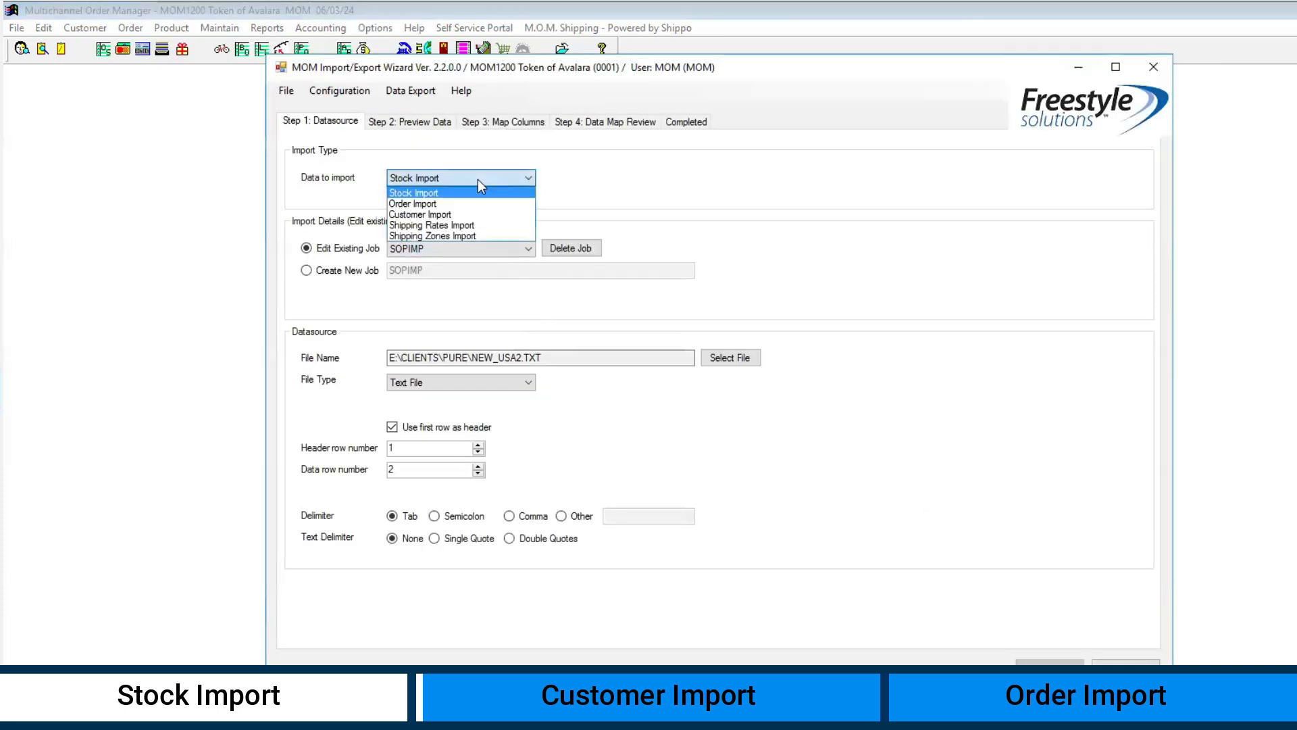
{"action": "left_click", "coordinate": [444, 215]}
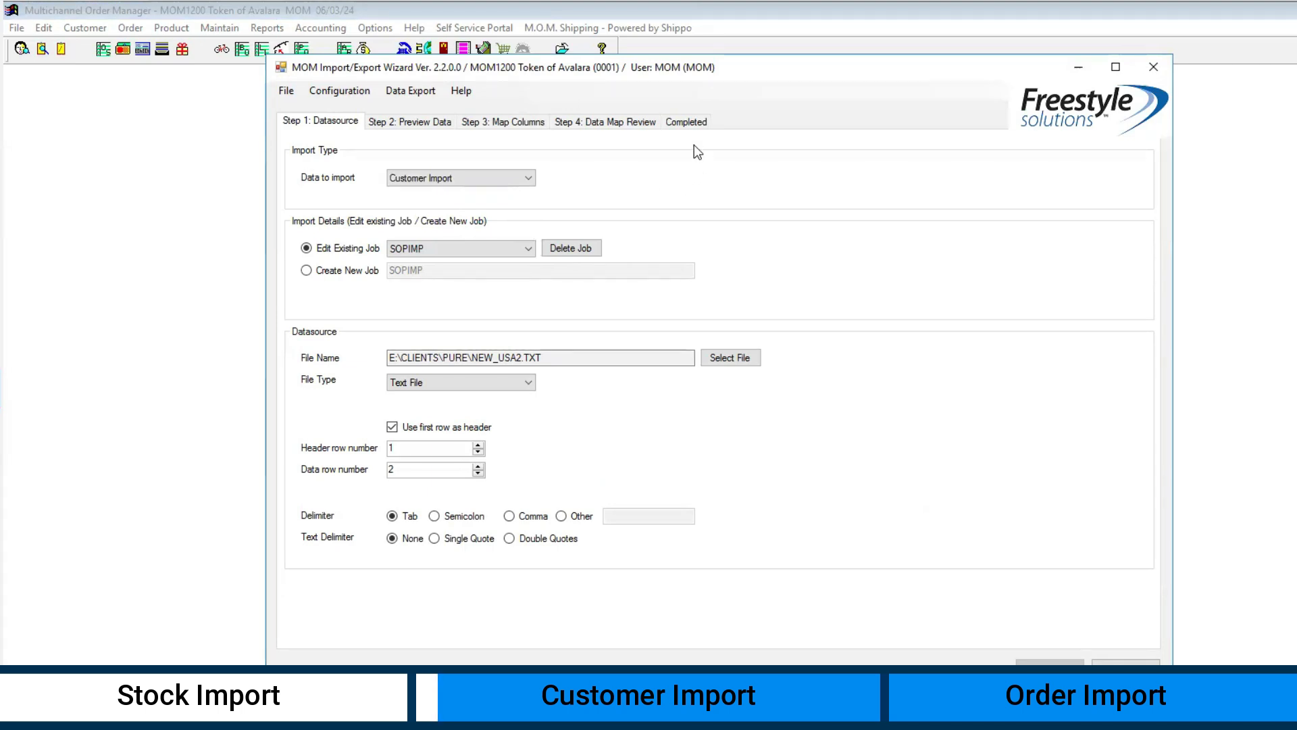
{"action": "left_click", "coordinate": [412, 269]}
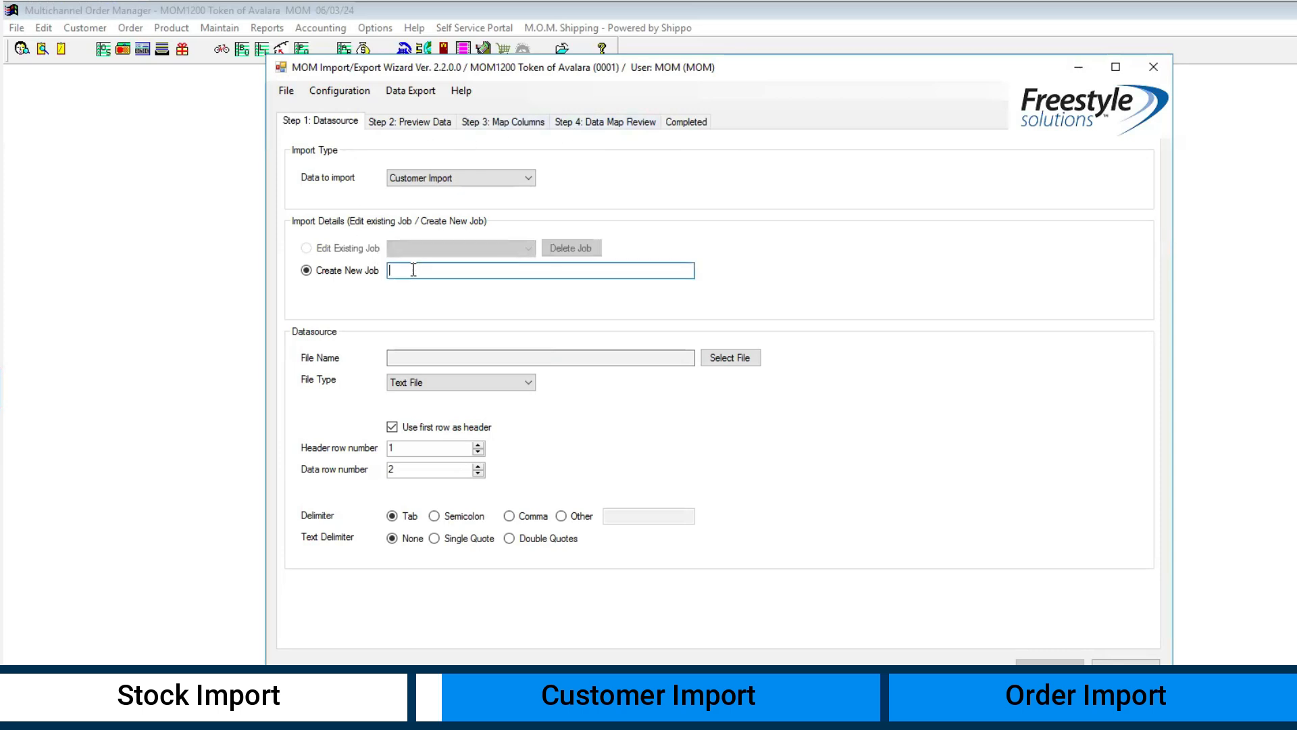
{"action": "type", "text": "newcustimp"}
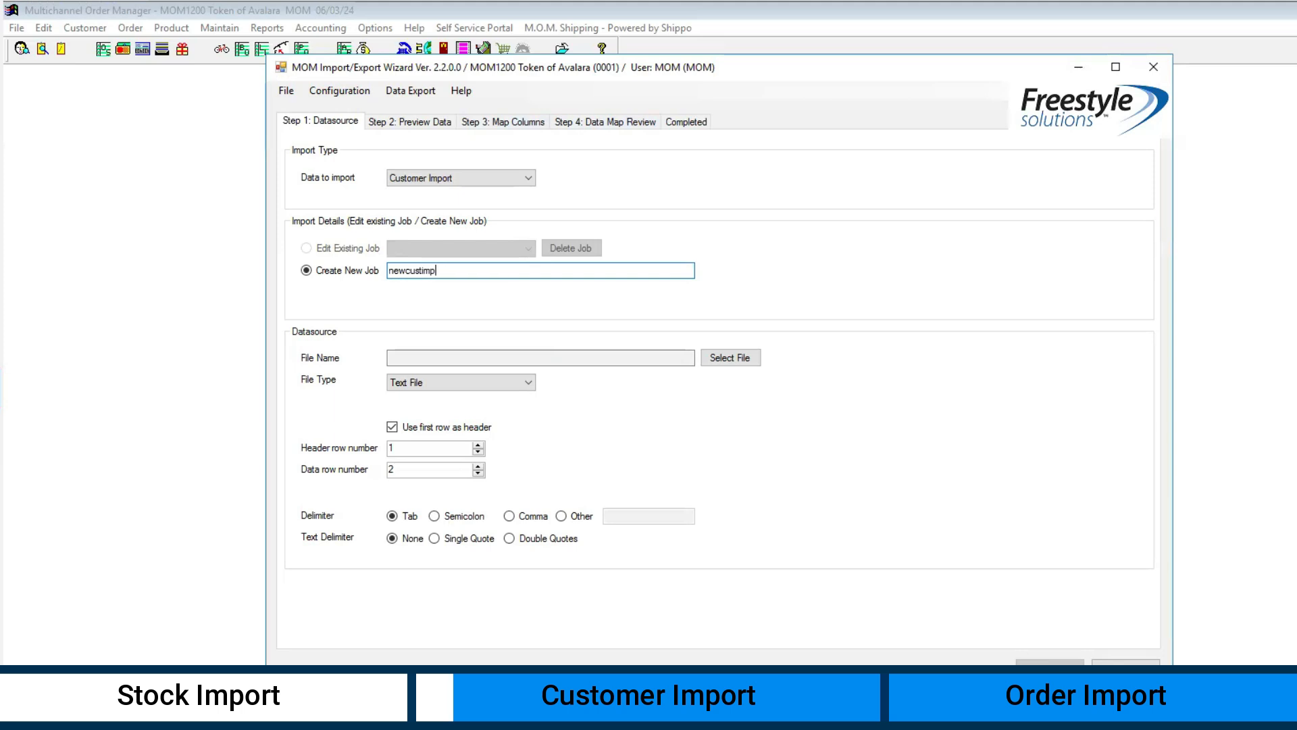
Step: Load us_clients.csv from C:\temp\Custexp as the job's data source, set the delimiter to Comma, and preview the data
{"action": "left_click", "coordinate": [721, 358]}
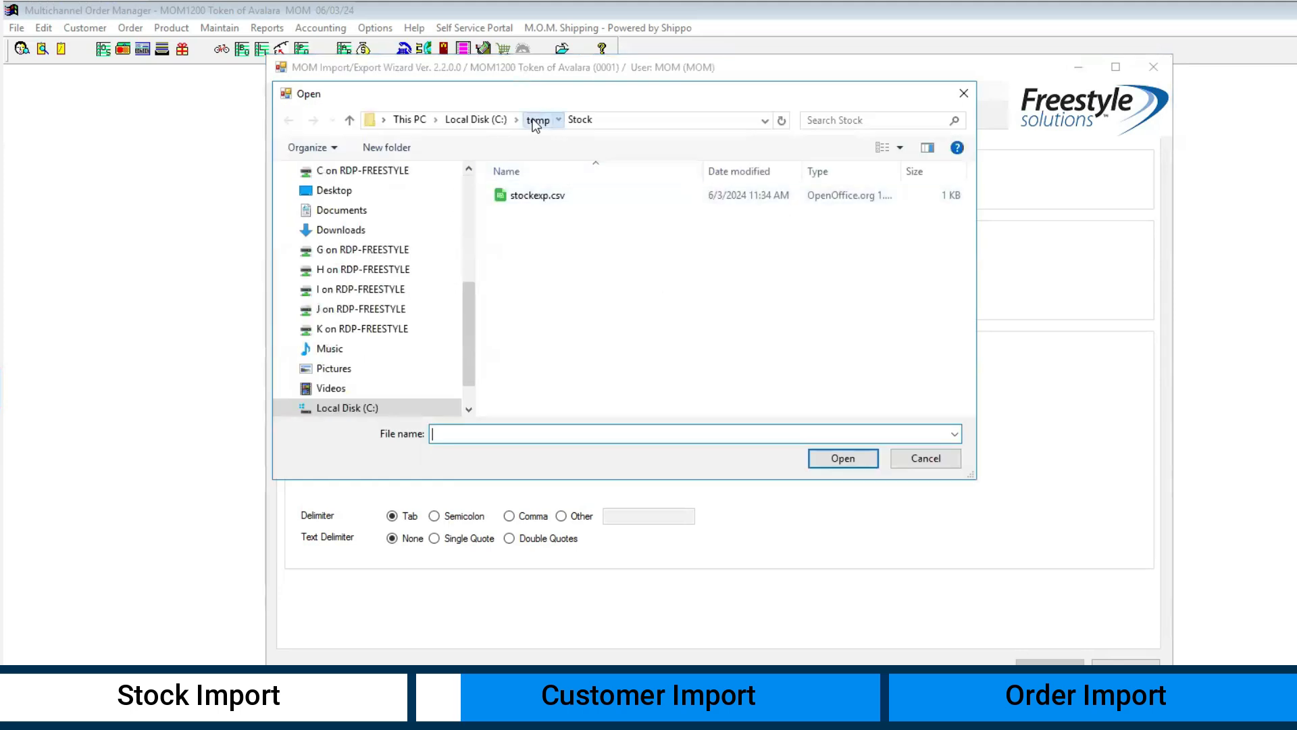
{"action": "left_click", "coordinate": [532, 119]}
{"action": "left_click", "coordinate": [538, 230]}
{"action": "double_click", "coordinate": [538, 230]}
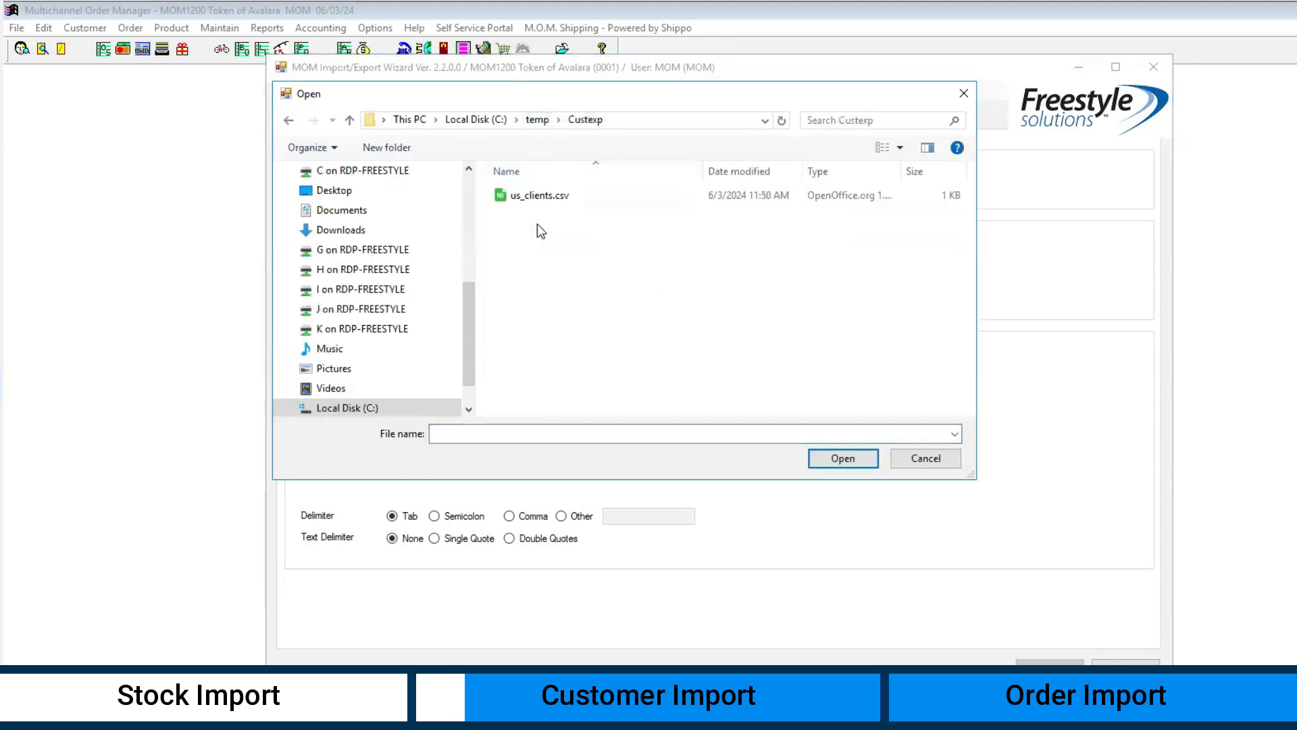
{"action": "left_click", "coordinate": [534, 196]}
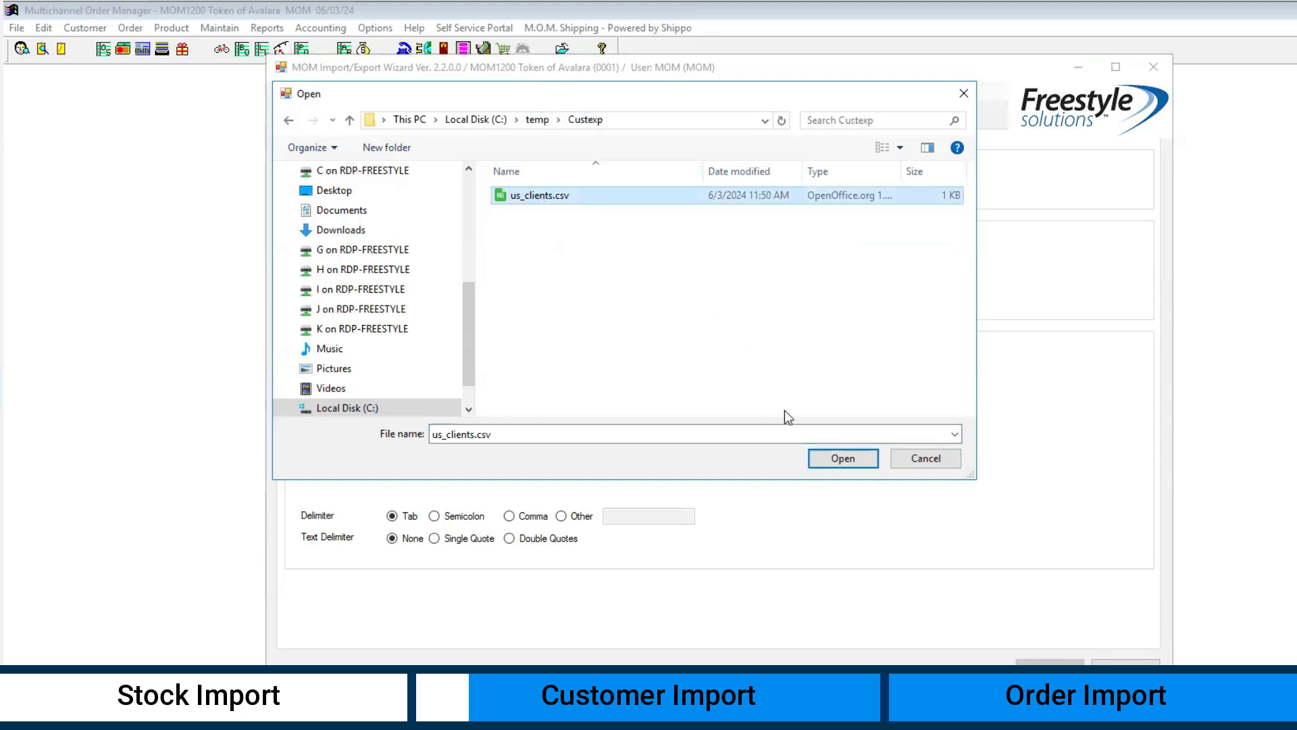
{"action": "left_click", "coordinate": [824, 461]}
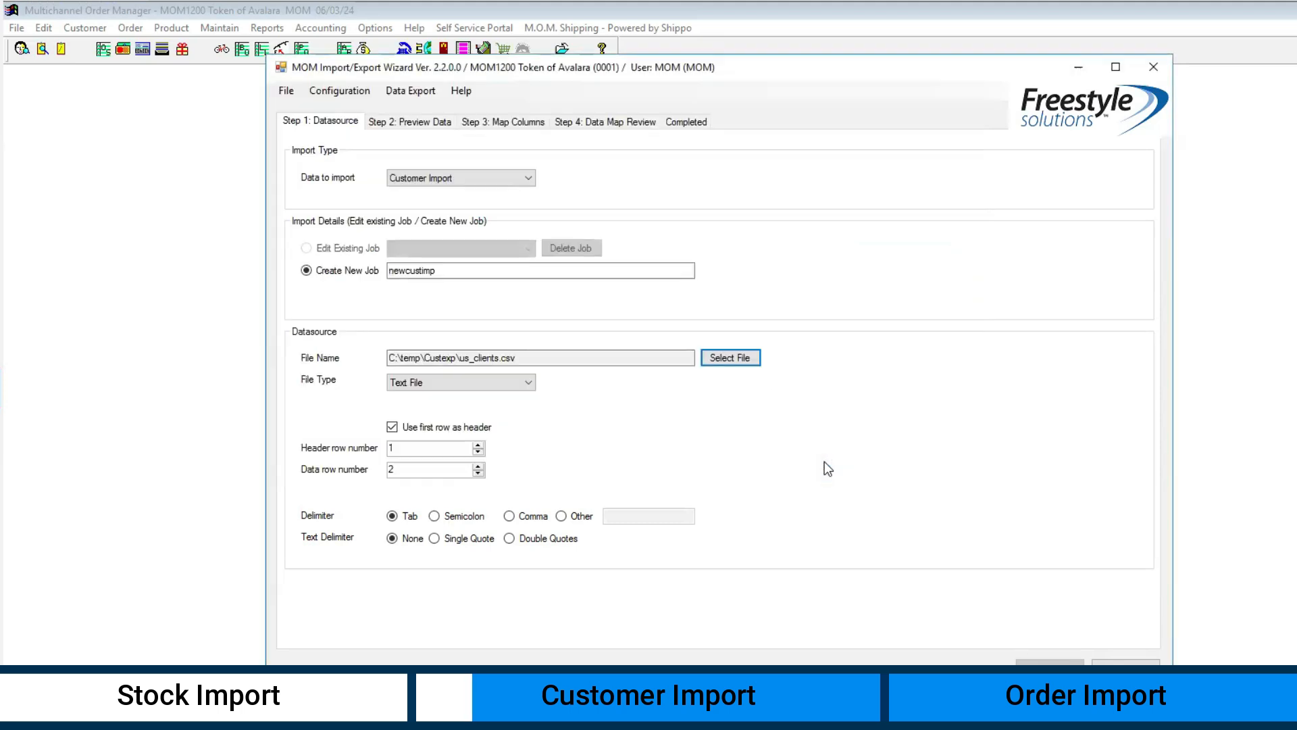
{"action": "left_click", "coordinate": [526, 517]}
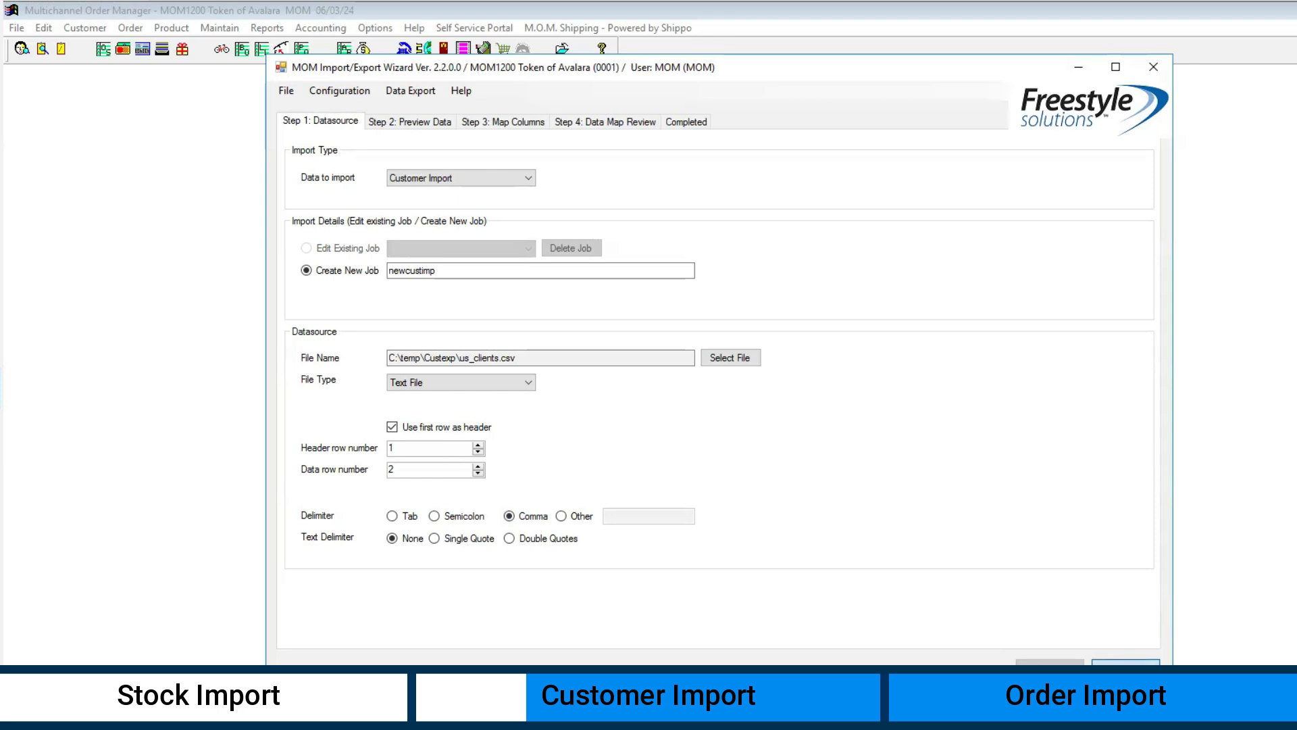
{"action": "left_click", "coordinate": [1126, 667]}
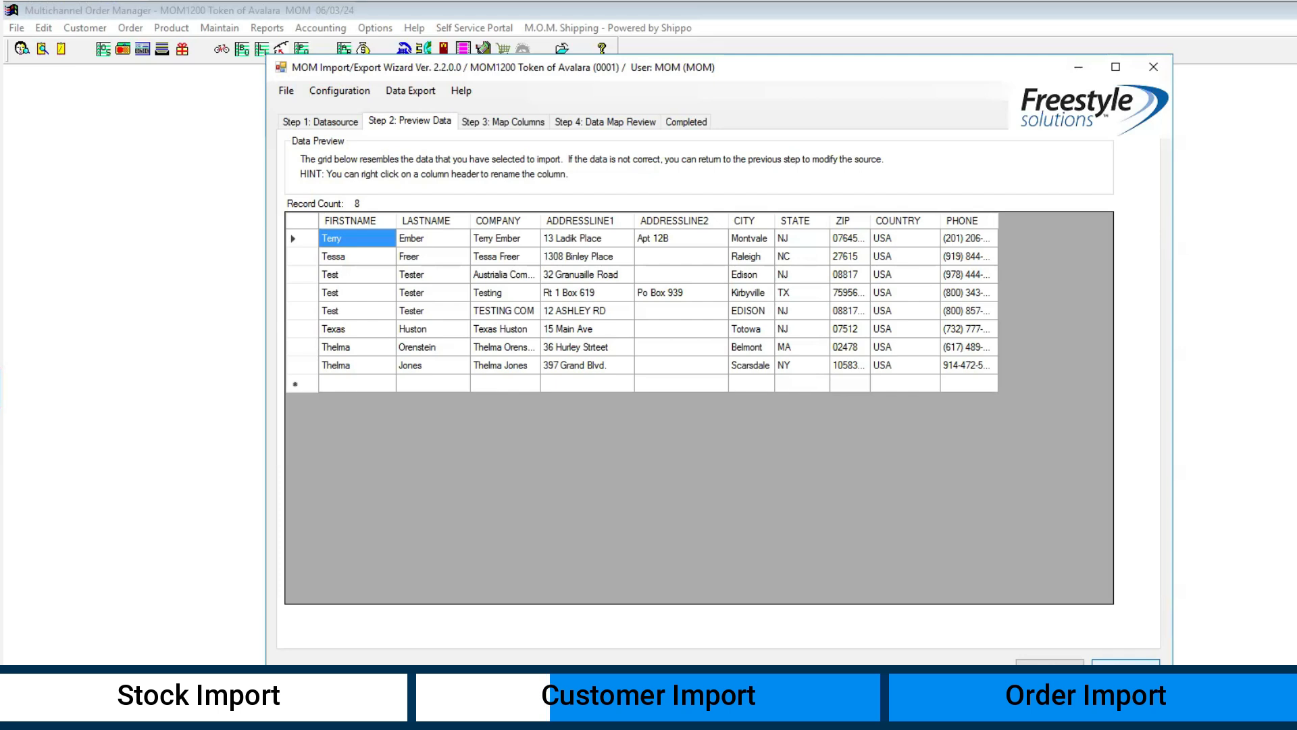
Step: Map FIRSTNAME, LASTNAME and COMPANY to the MOM fields of the same names, using the Leave Alone rule for both name fields
{"action": "left_click", "coordinate": [1126, 662]}
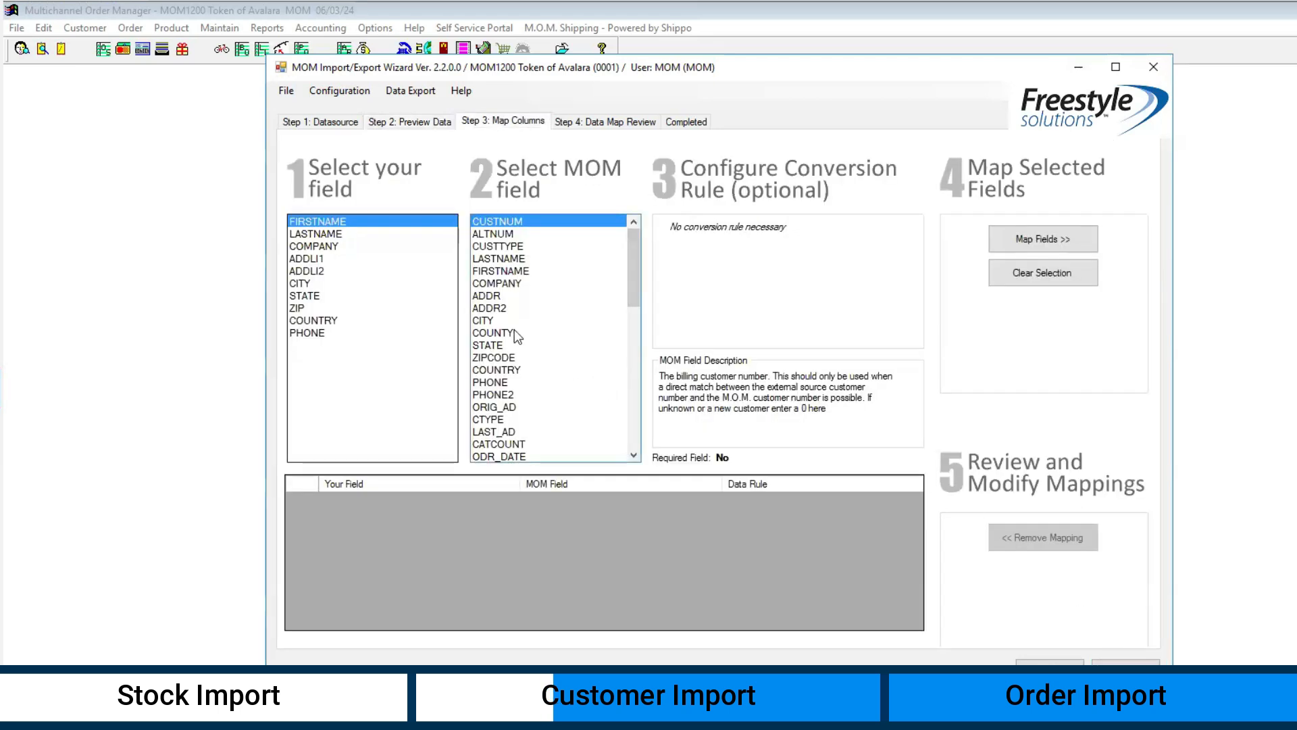
{"action": "left_click", "coordinate": [518, 273]}
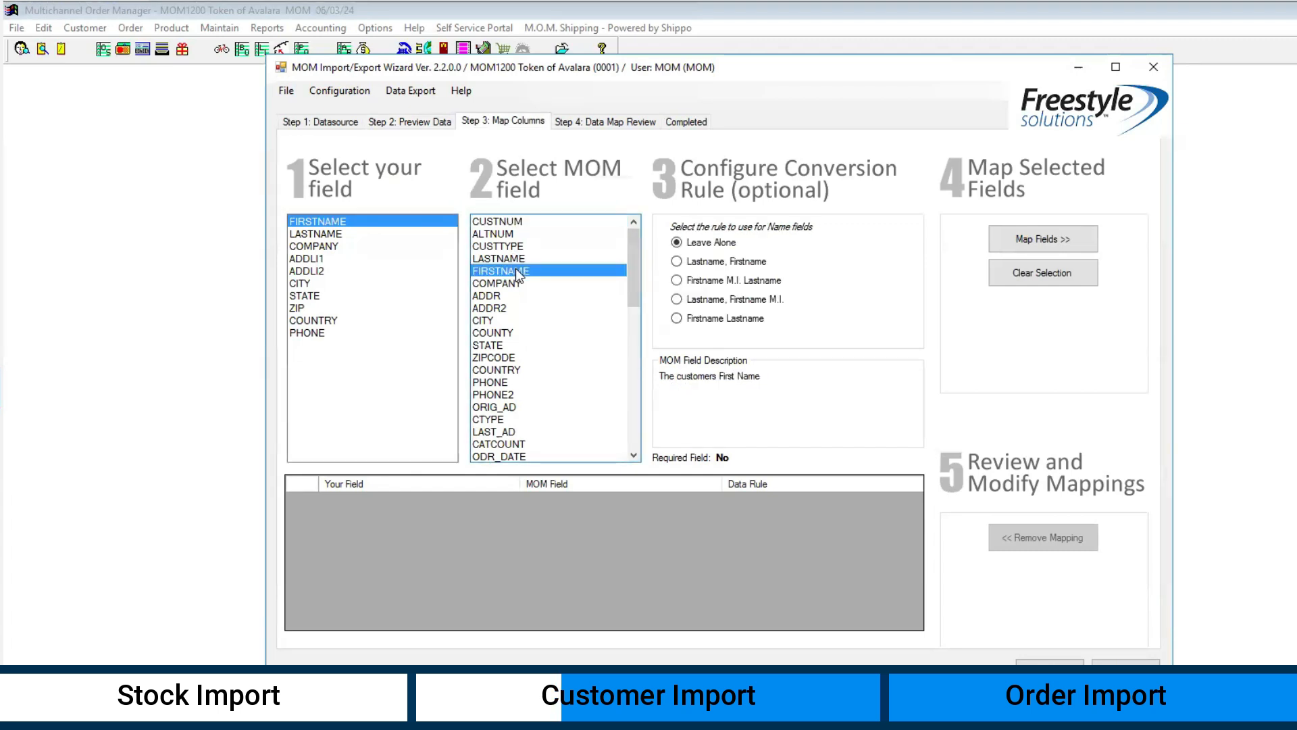
{"action": "left_click", "coordinate": [345, 221]}
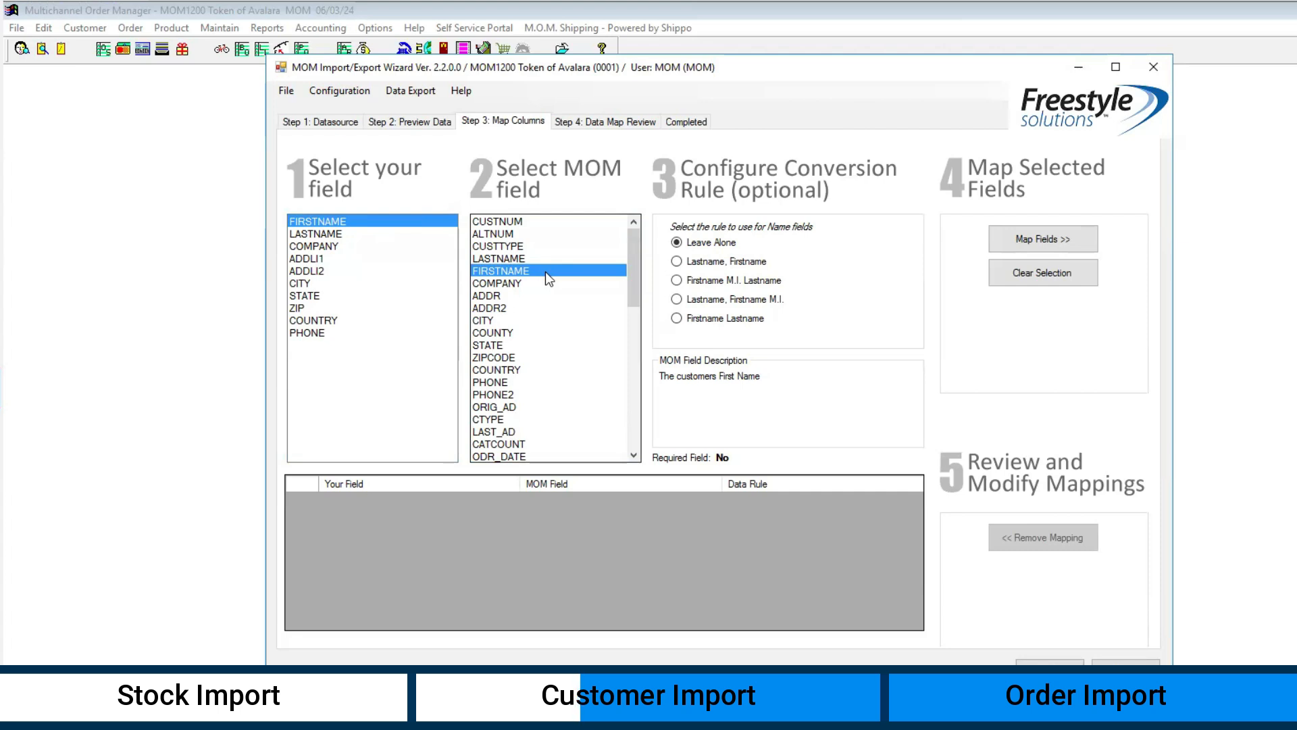
{"action": "left_click", "coordinate": [1036, 237]}
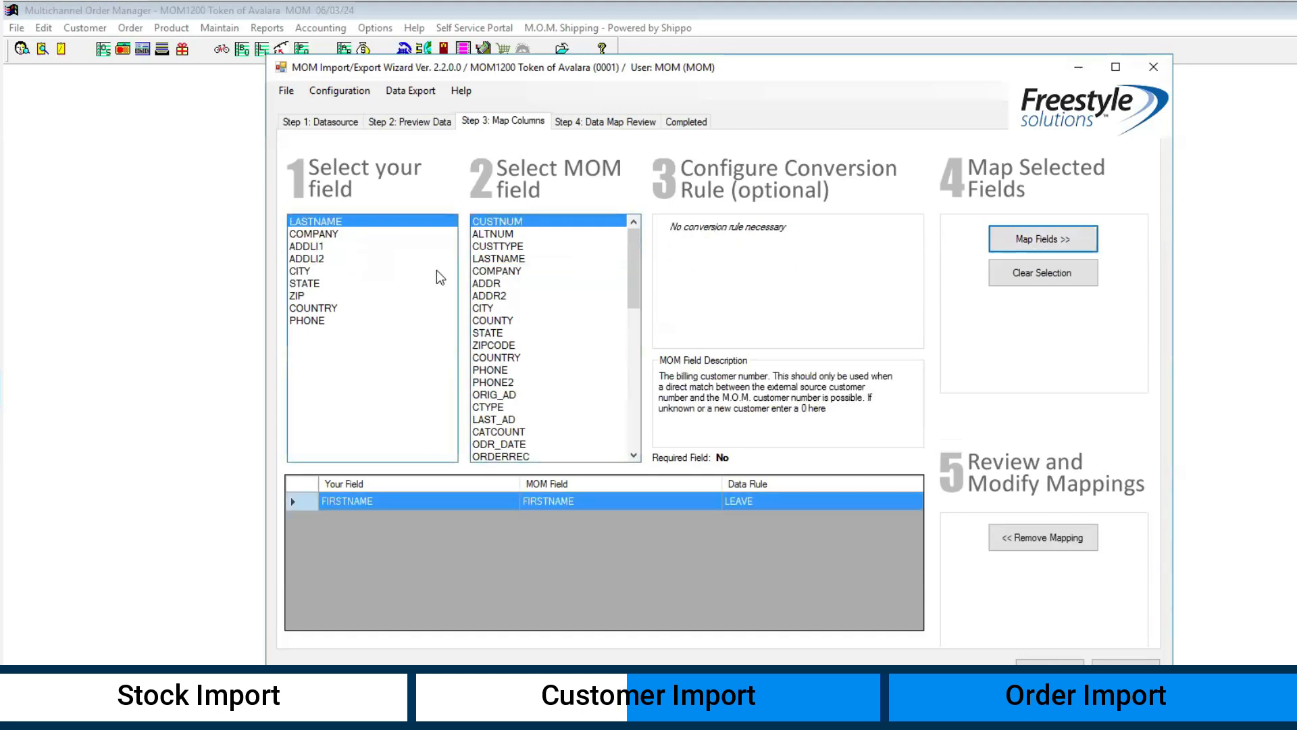
{"action": "left_click", "coordinate": [509, 258]}
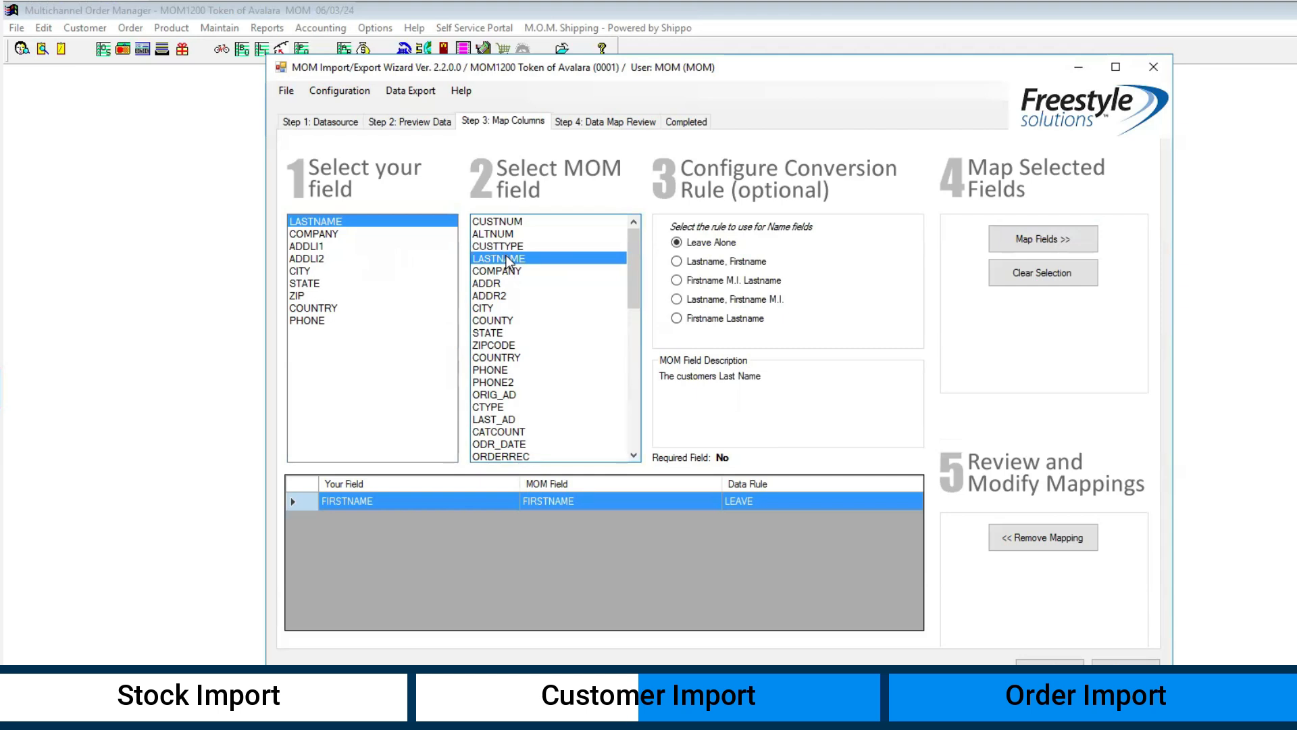
{"action": "left_click", "coordinate": [1065, 243]}
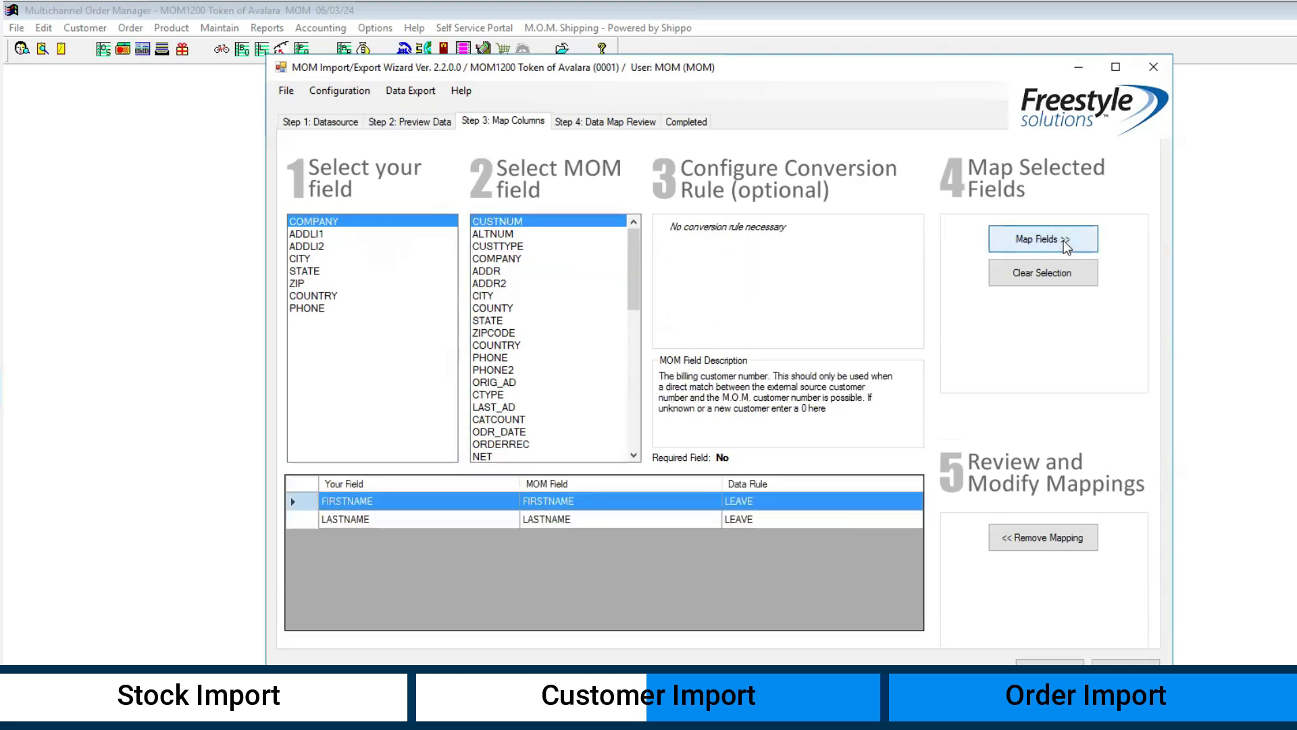
{"action": "left_click", "coordinate": [512, 258]}
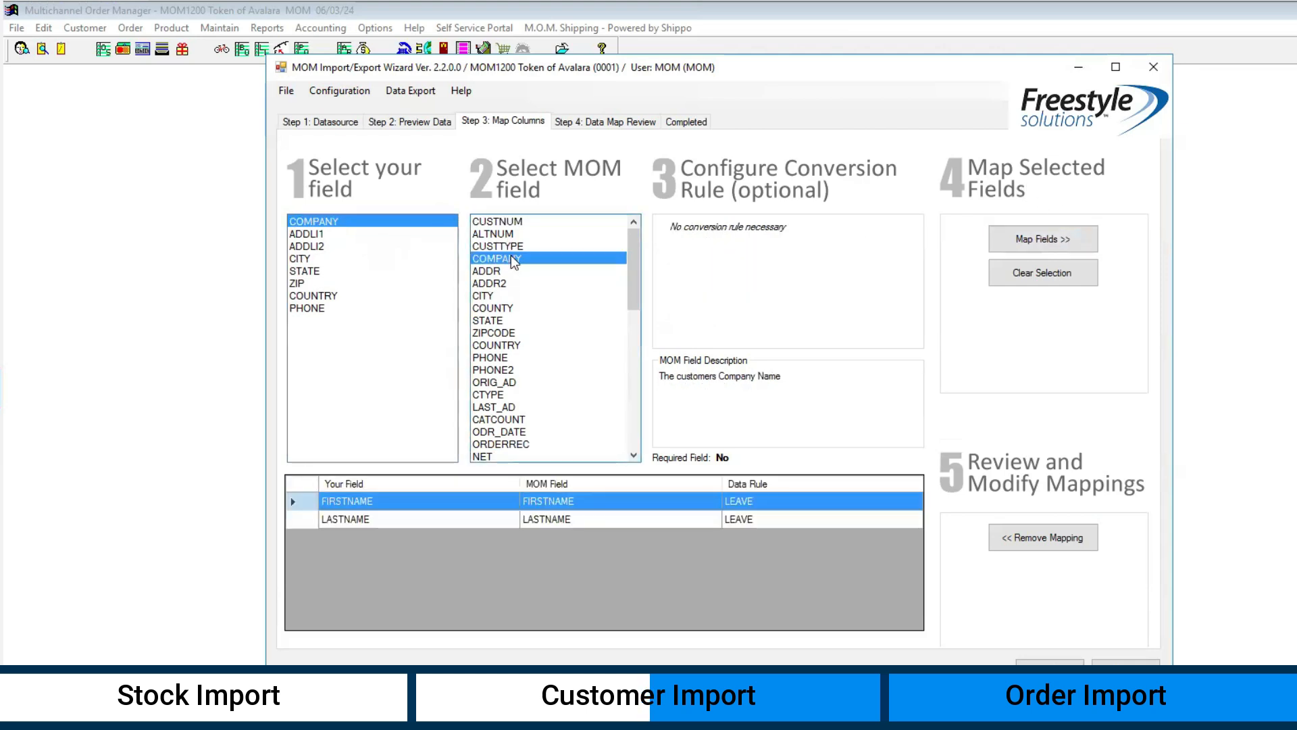
{"action": "left_click", "coordinate": [1027, 237]}
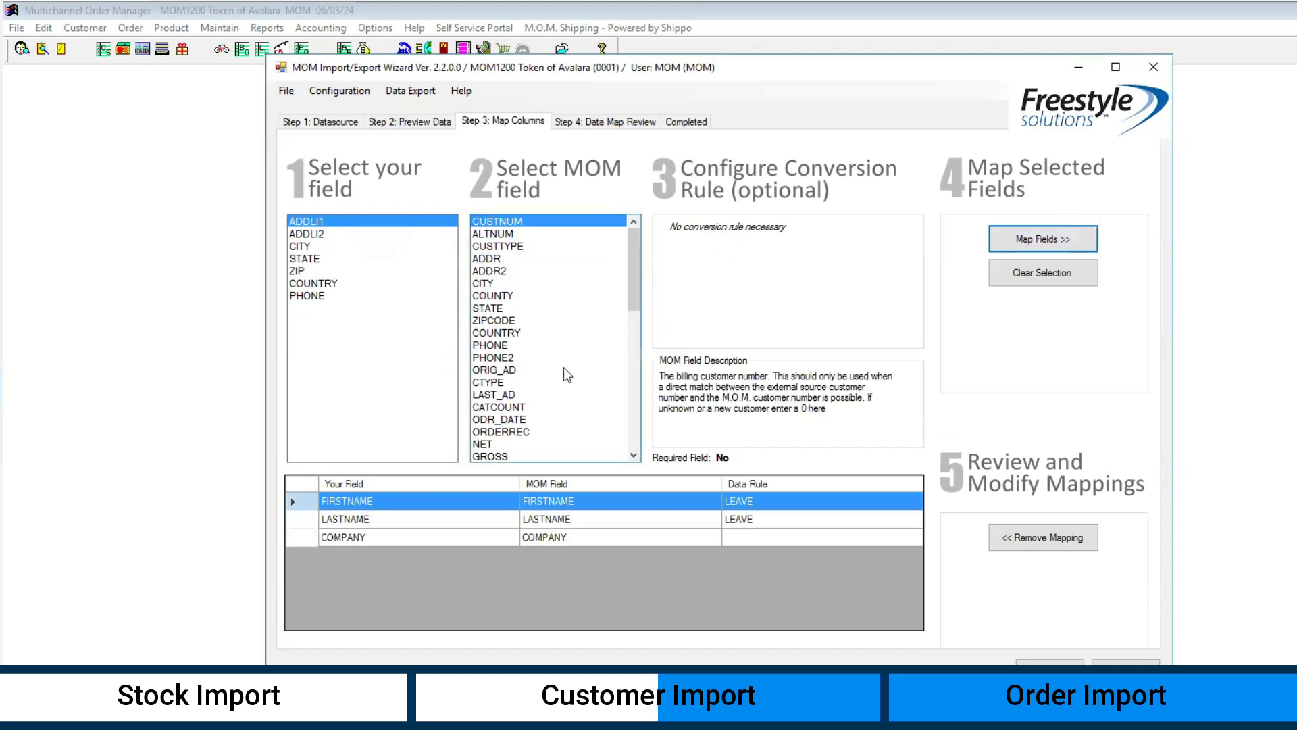
Step: Map the address columns ADDLI1 to ADDR and ADDLI2 to ADDR2
{"action": "left_click", "coordinate": [493, 259]}
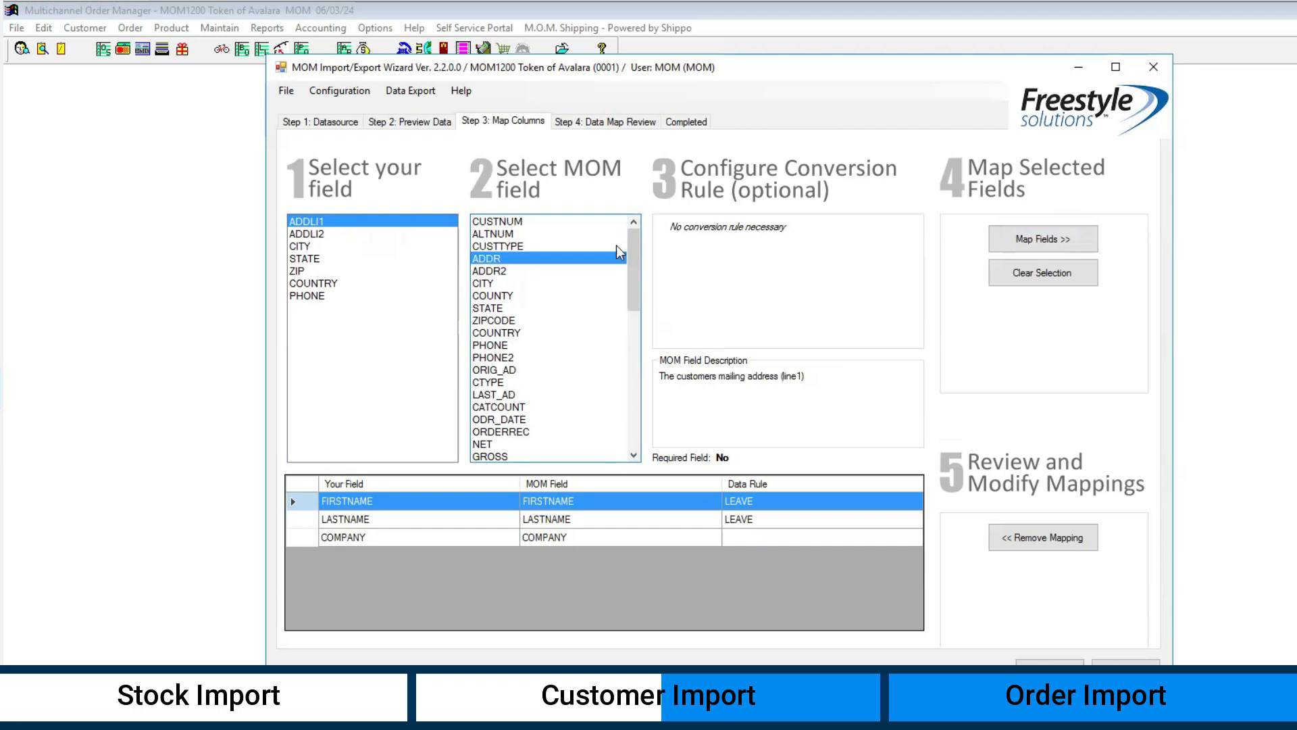
{"action": "left_click", "coordinate": [1041, 245]}
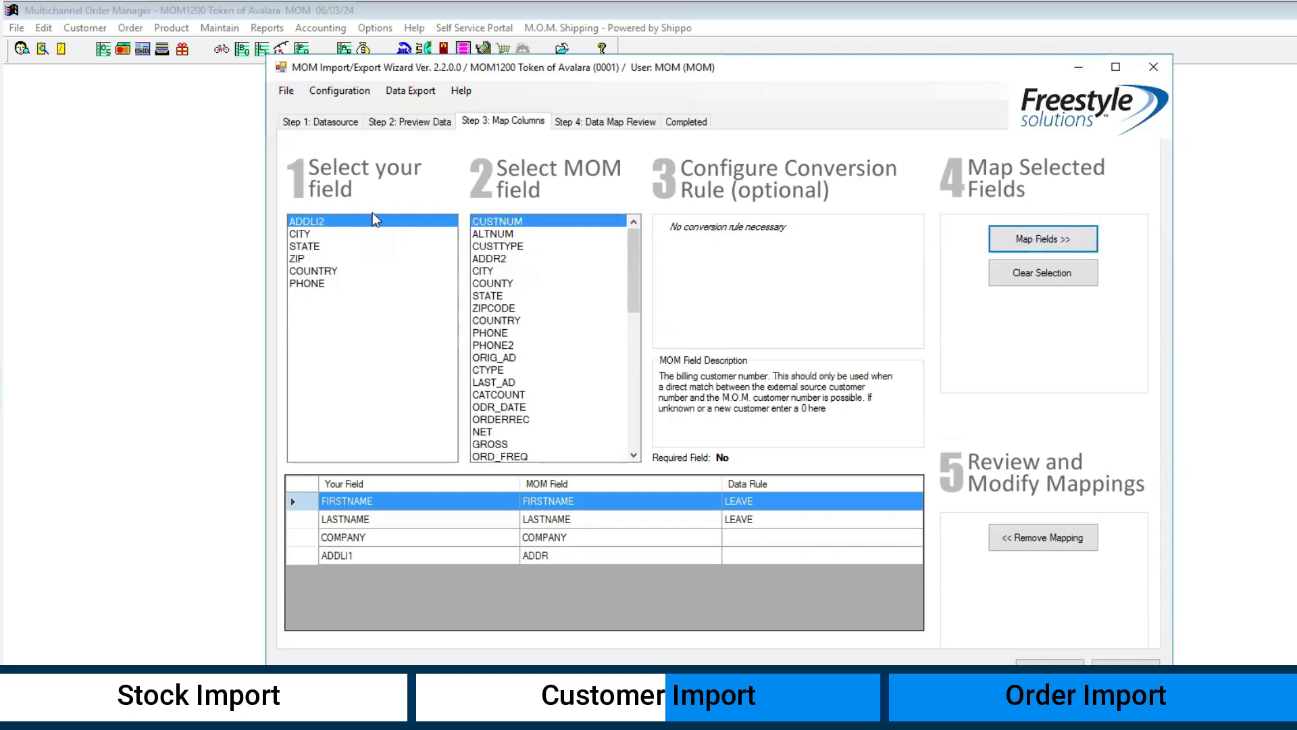
{"action": "left_click", "coordinate": [500, 261]}
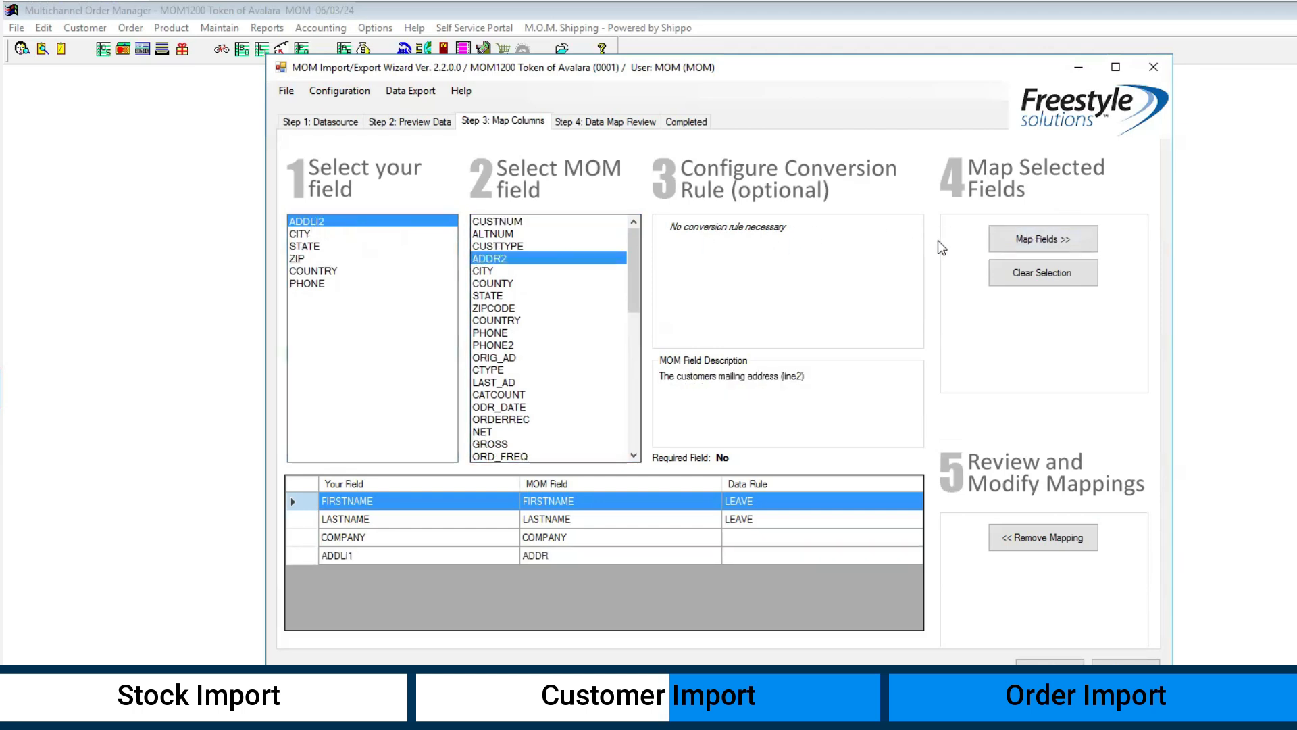
{"action": "left_click", "coordinate": [1019, 244]}
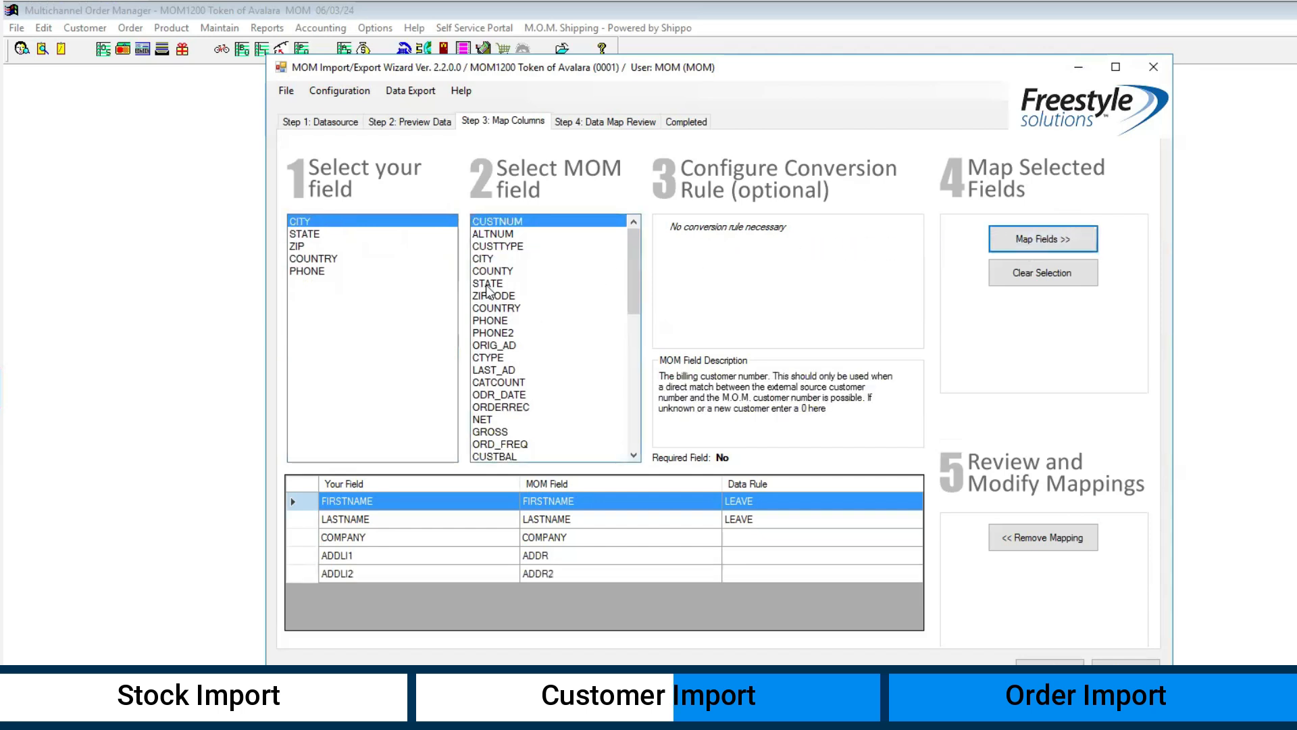
Step: Map CITY to CITY, STATE to STATE with the State Code rule, and ZIP to ZIPCODE
{"action": "left_click", "coordinate": [486, 258]}
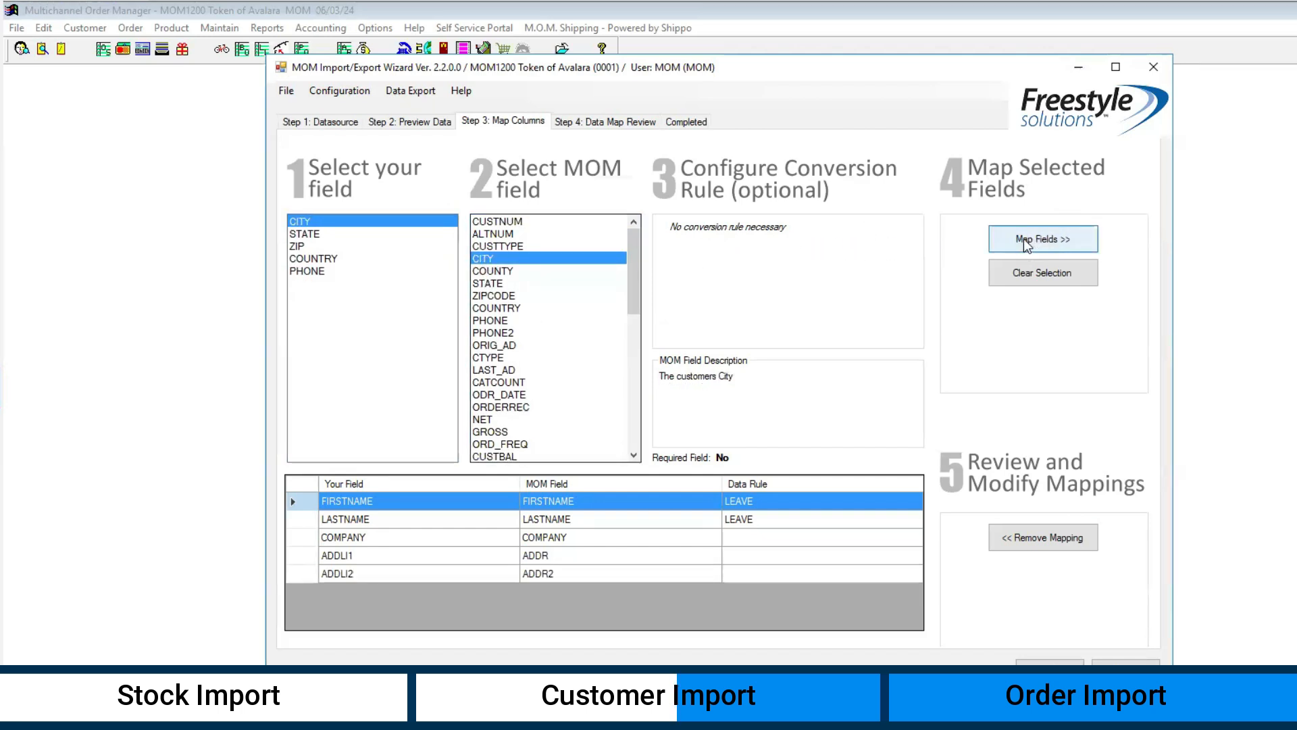
{"action": "left_click", "coordinate": [1032, 238]}
{"action": "left_click", "coordinate": [491, 273]}
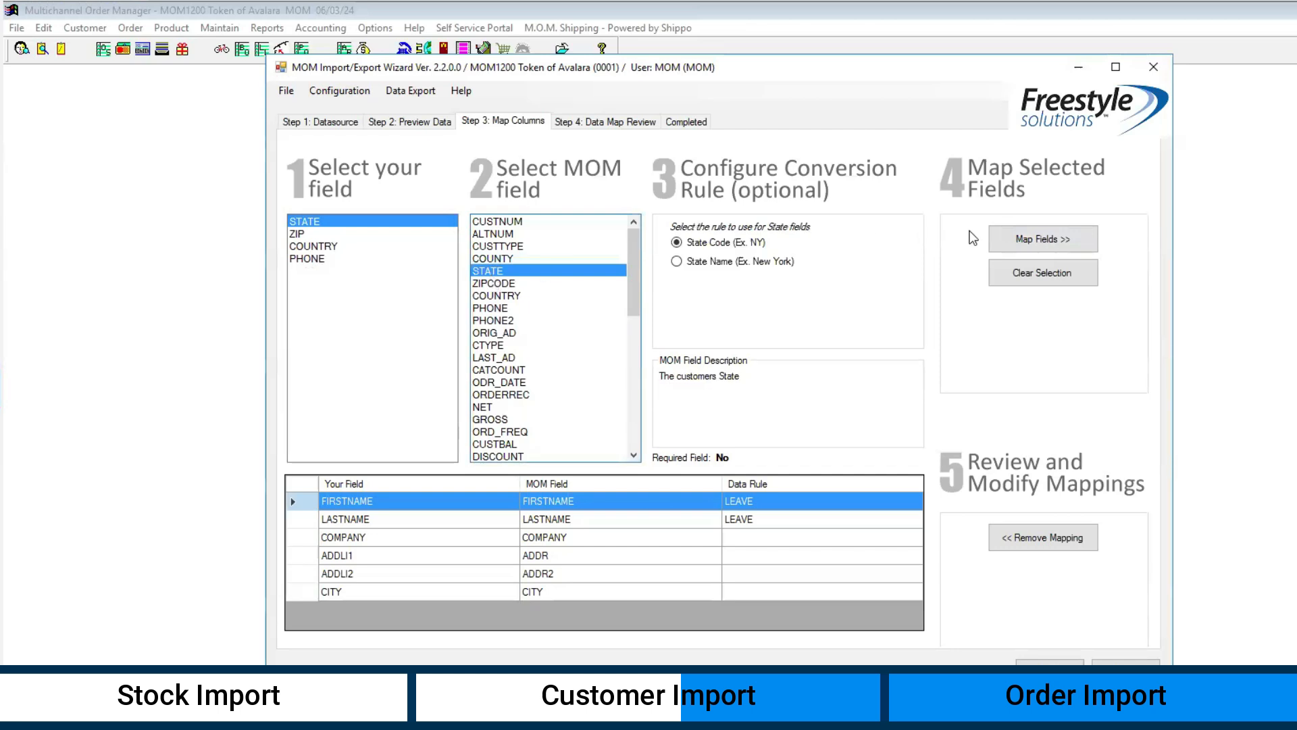
{"action": "left_click", "coordinate": [1071, 236]}
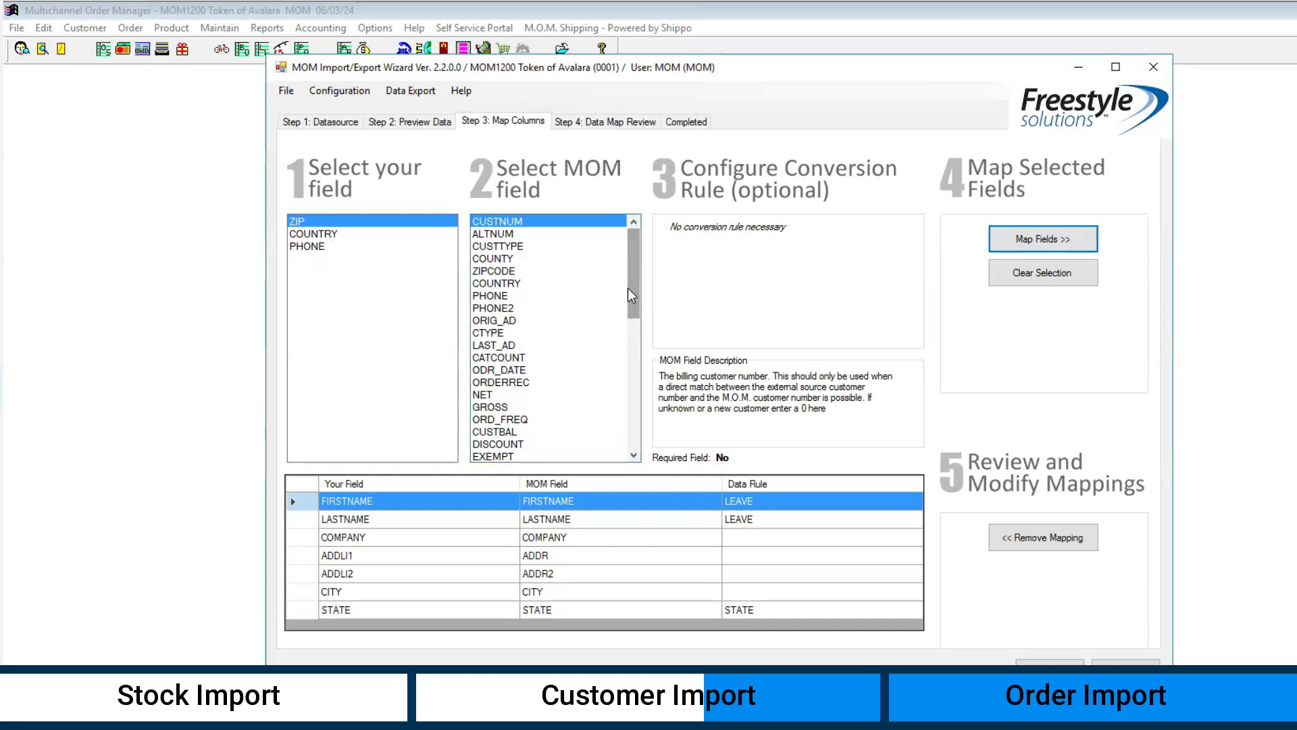
{"action": "left_click", "coordinate": [484, 274]}
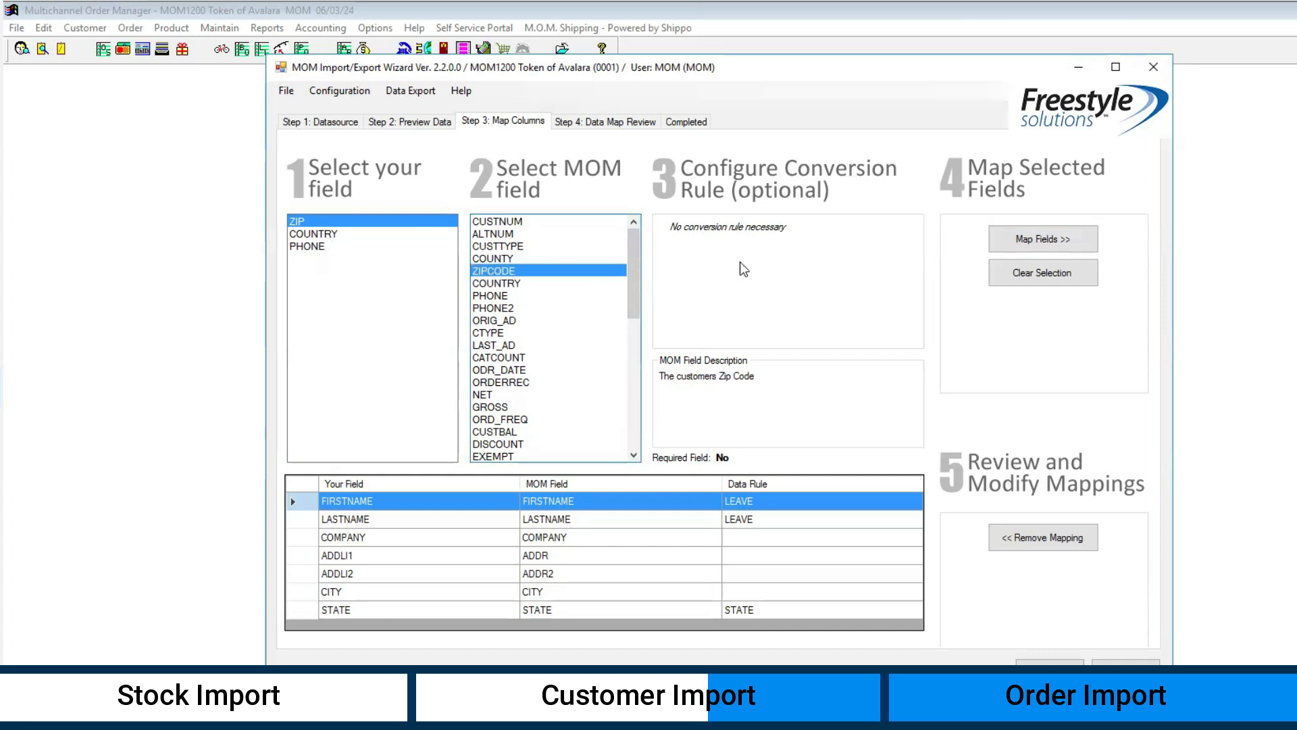
{"action": "left_click", "coordinate": [1058, 239]}
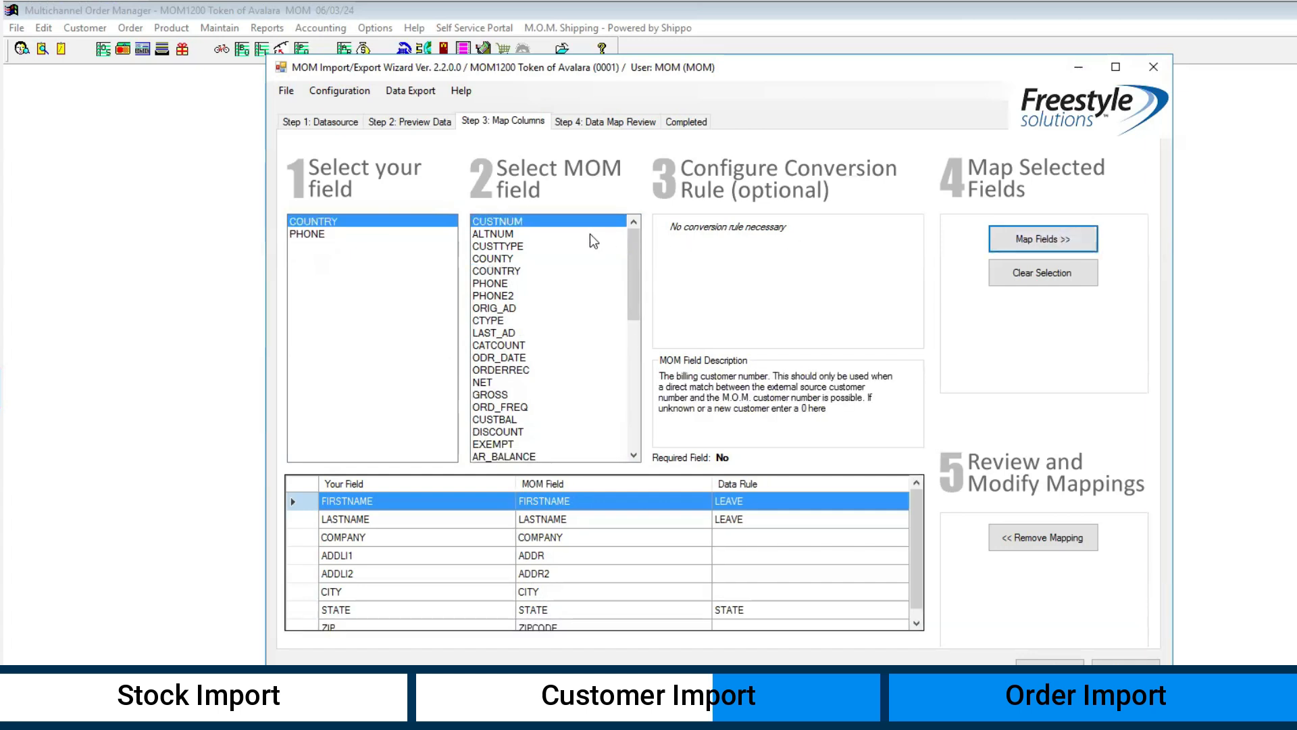
Step: Map COUNTRY to COUNTRY with the ISO3 rule, and PHONE to PHONE
{"action": "left_click", "coordinate": [492, 270]}
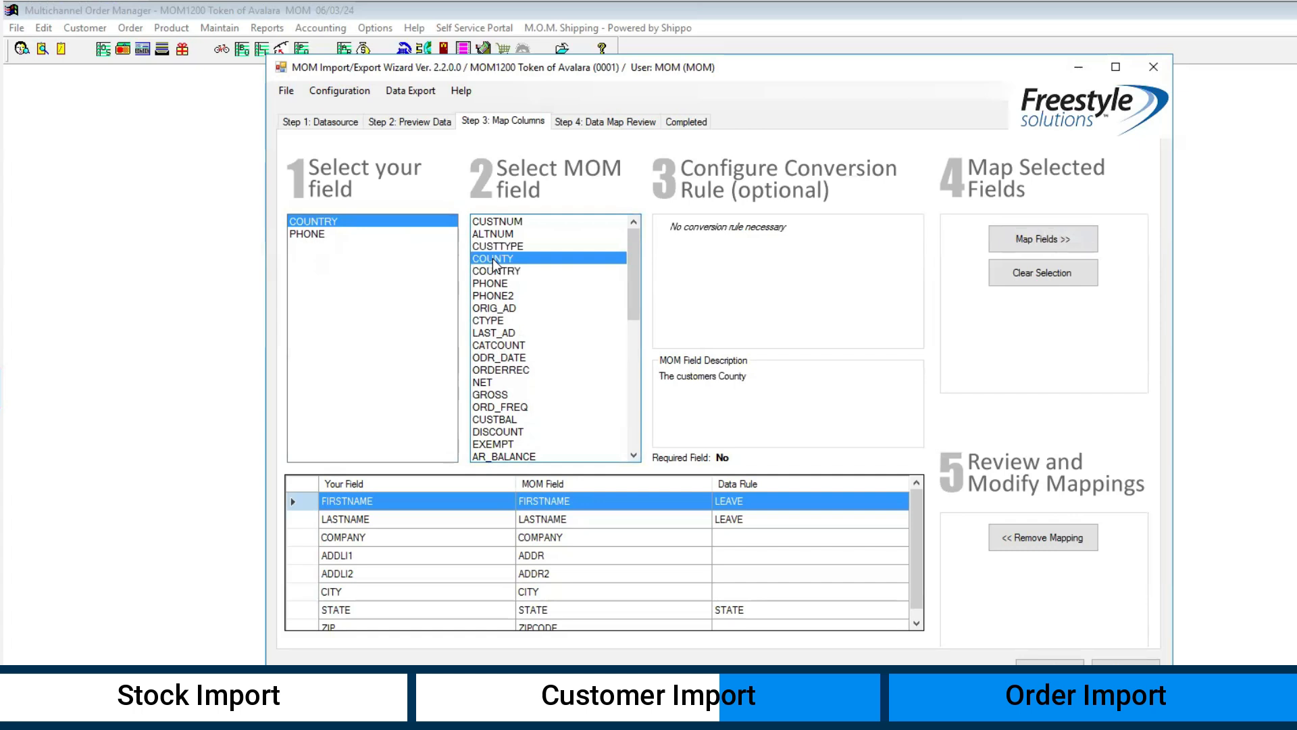
{"action": "left_click", "coordinate": [541, 270]}
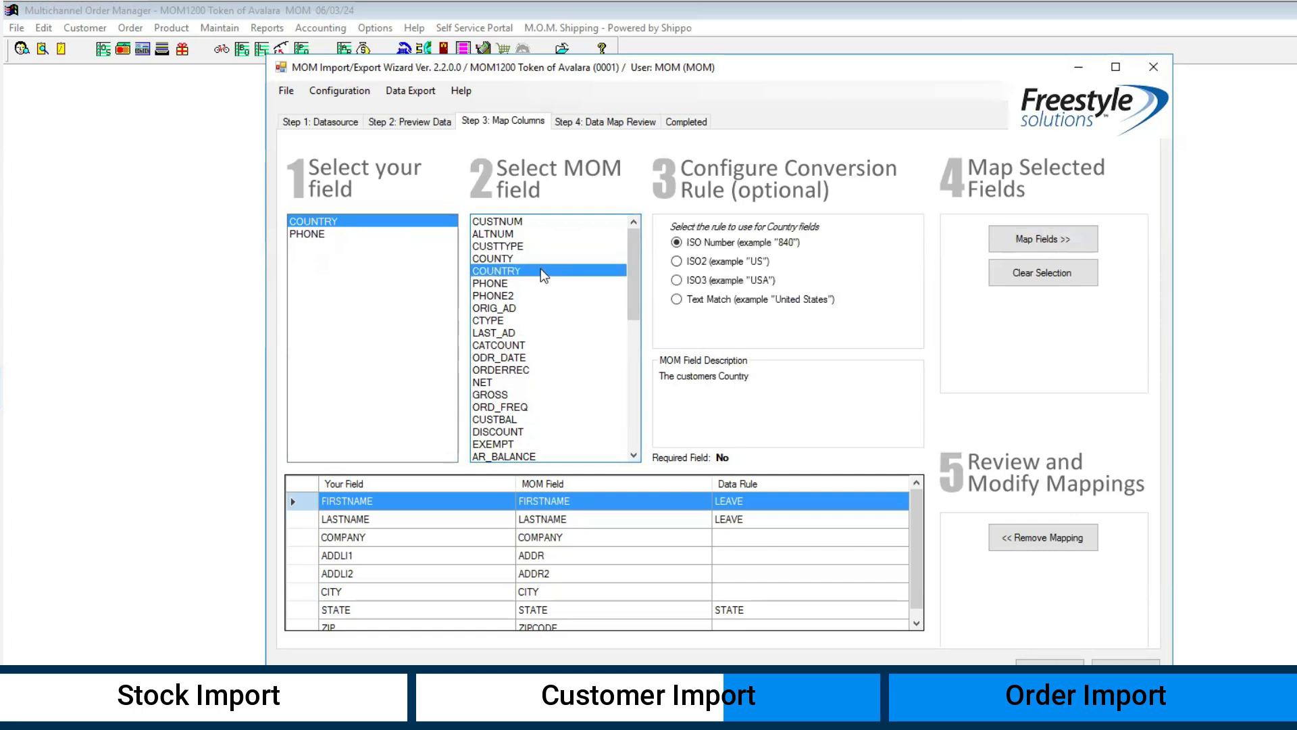
{"action": "left_click", "coordinate": [698, 283]}
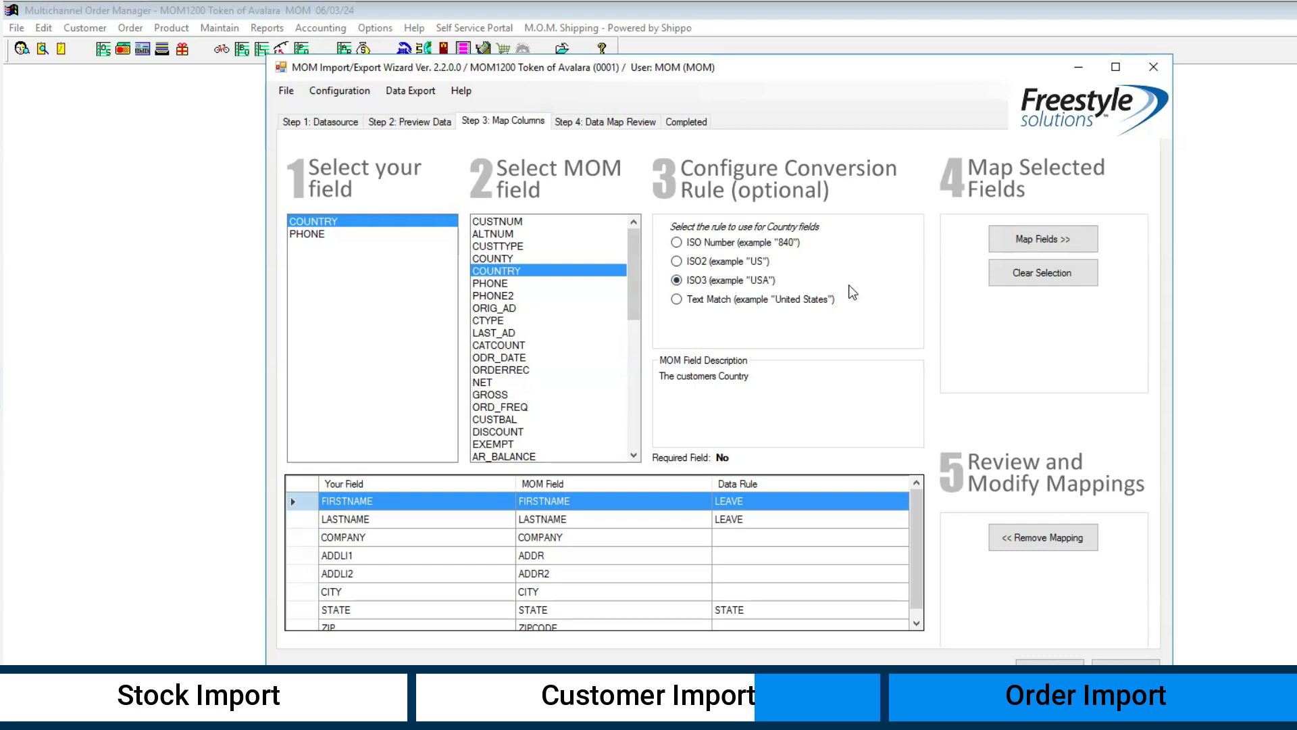
{"action": "left_click", "coordinate": [1067, 242]}
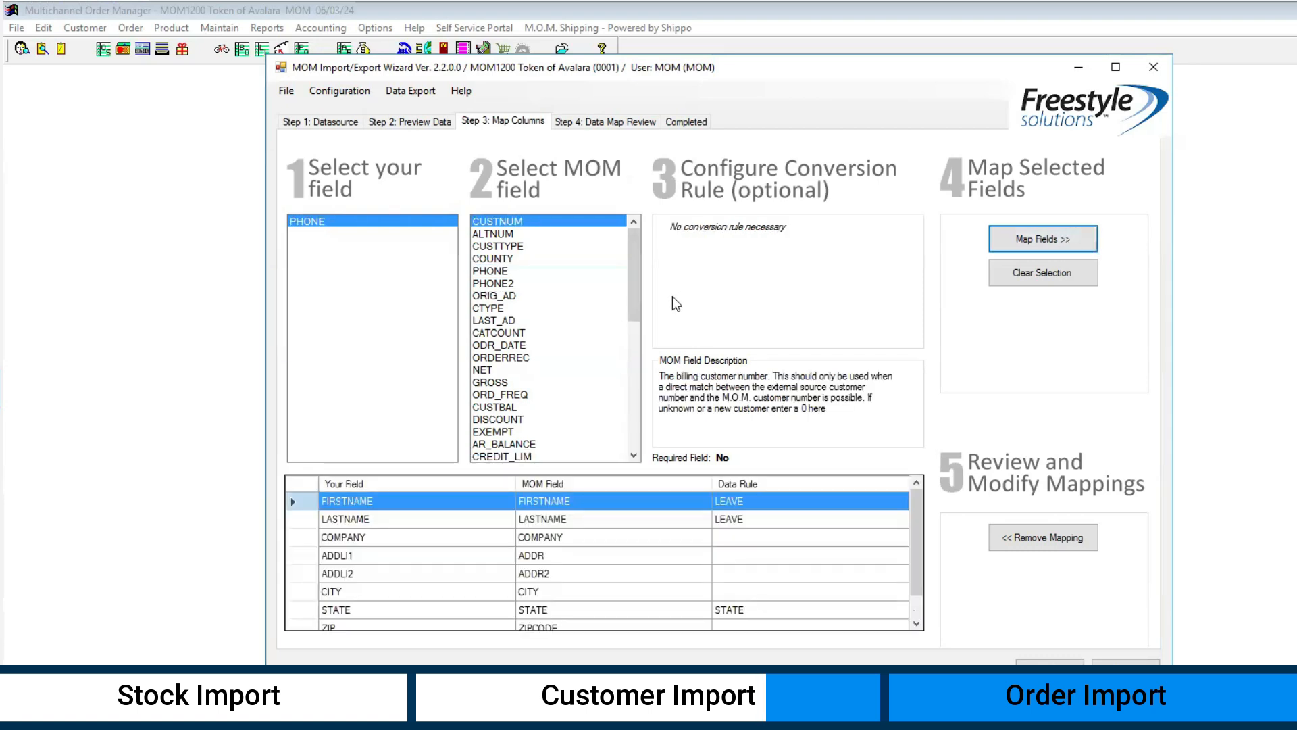
{"action": "left_click", "coordinate": [1039, 237]}
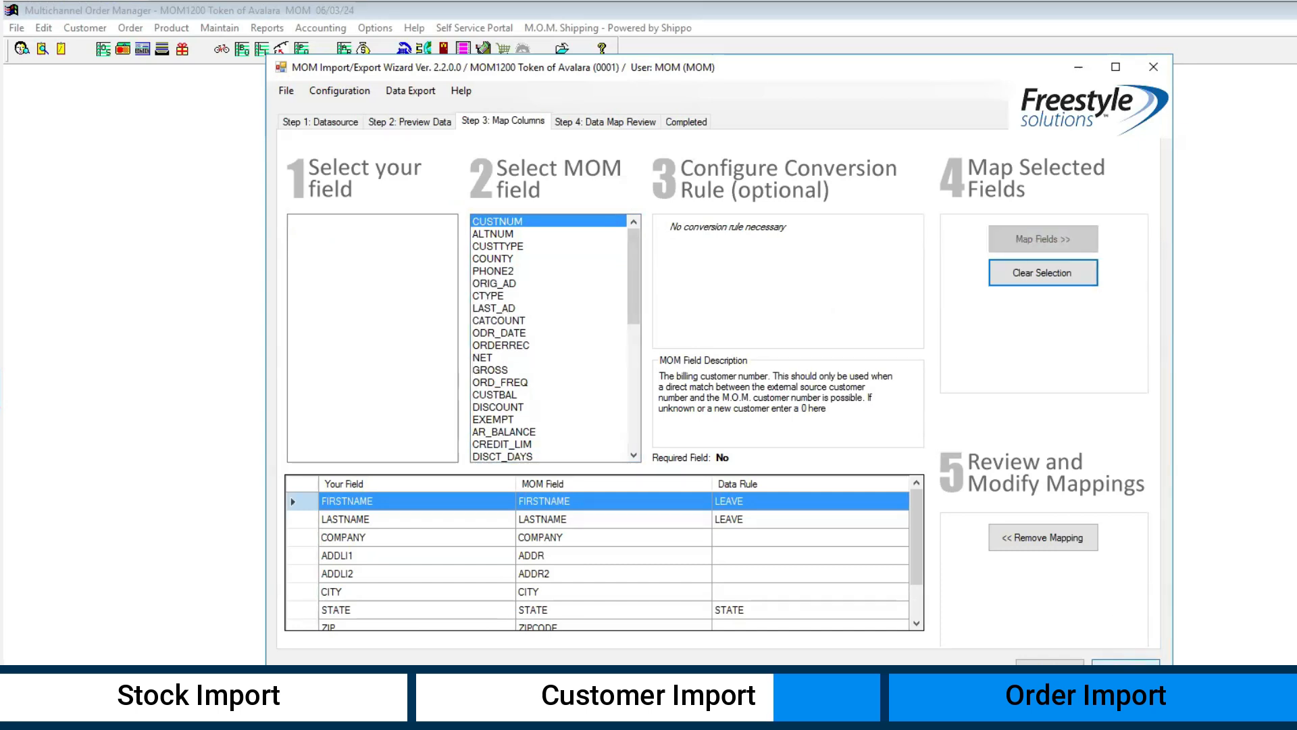
Step: Review the customer data mappings, complete the import job, and exit the wizard
{"action": "left_click", "coordinate": [1126, 671]}
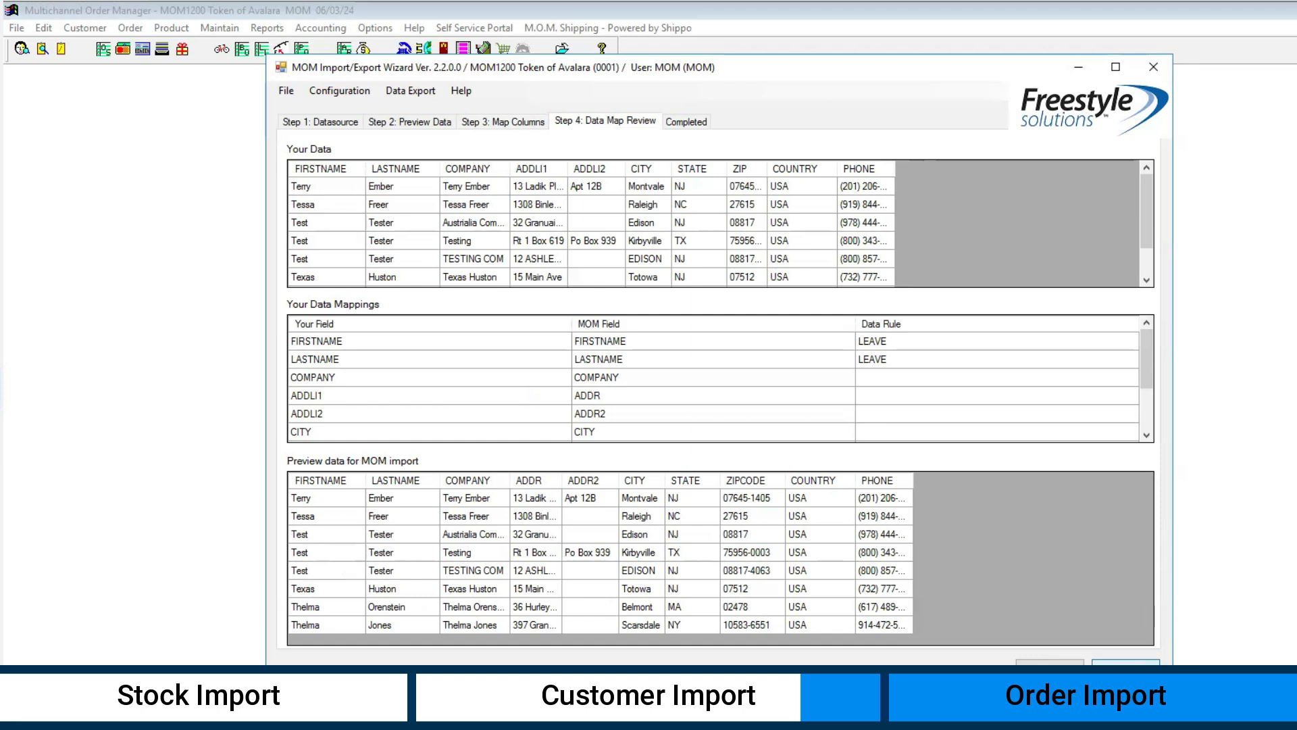
{"action": "left_click", "coordinate": [1126, 671]}
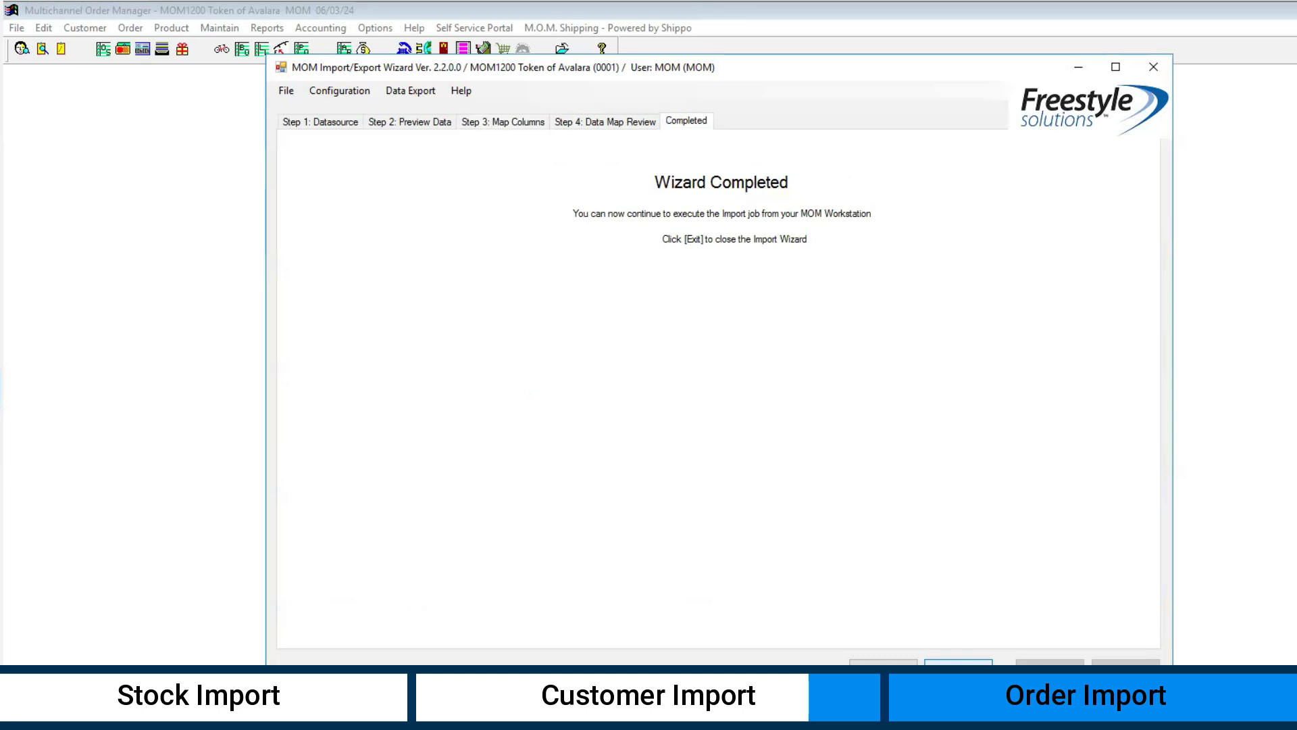
{"action": "left_click", "coordinate": [1123, 671]}
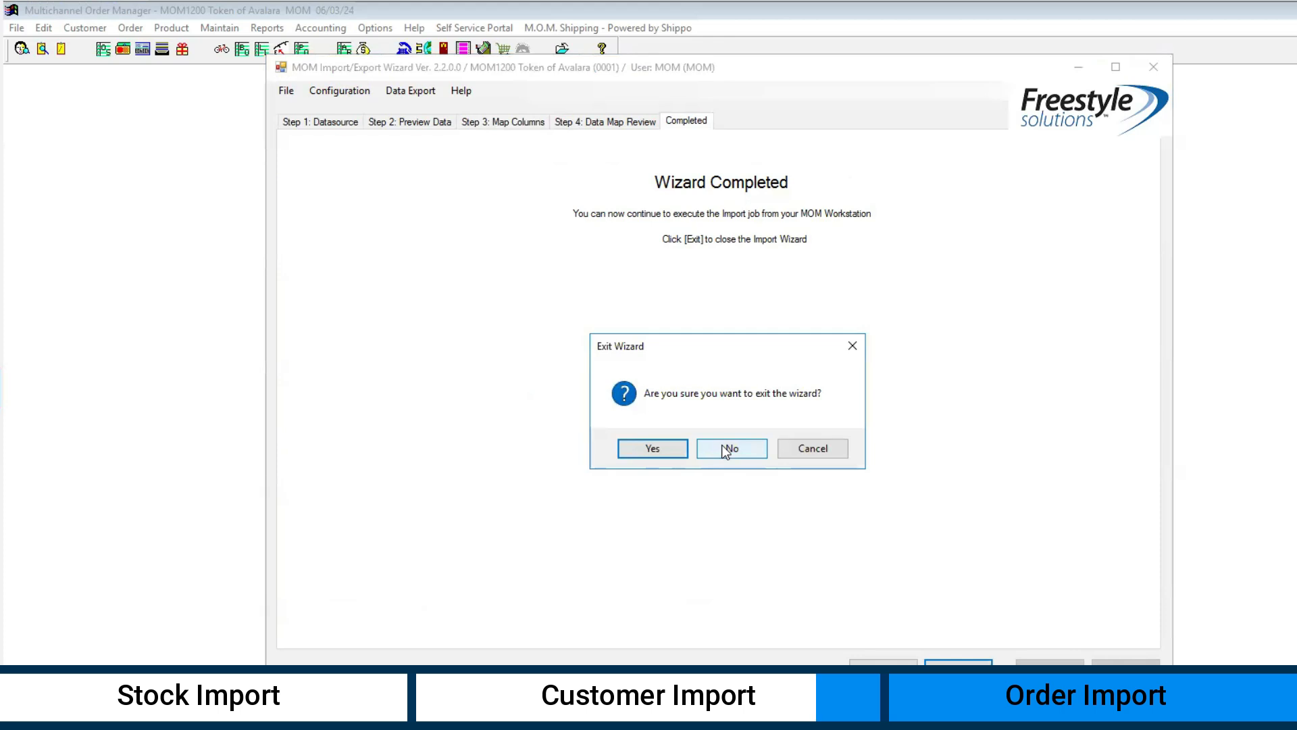
{"action": "left_click", "coordinate": [654, 449]}
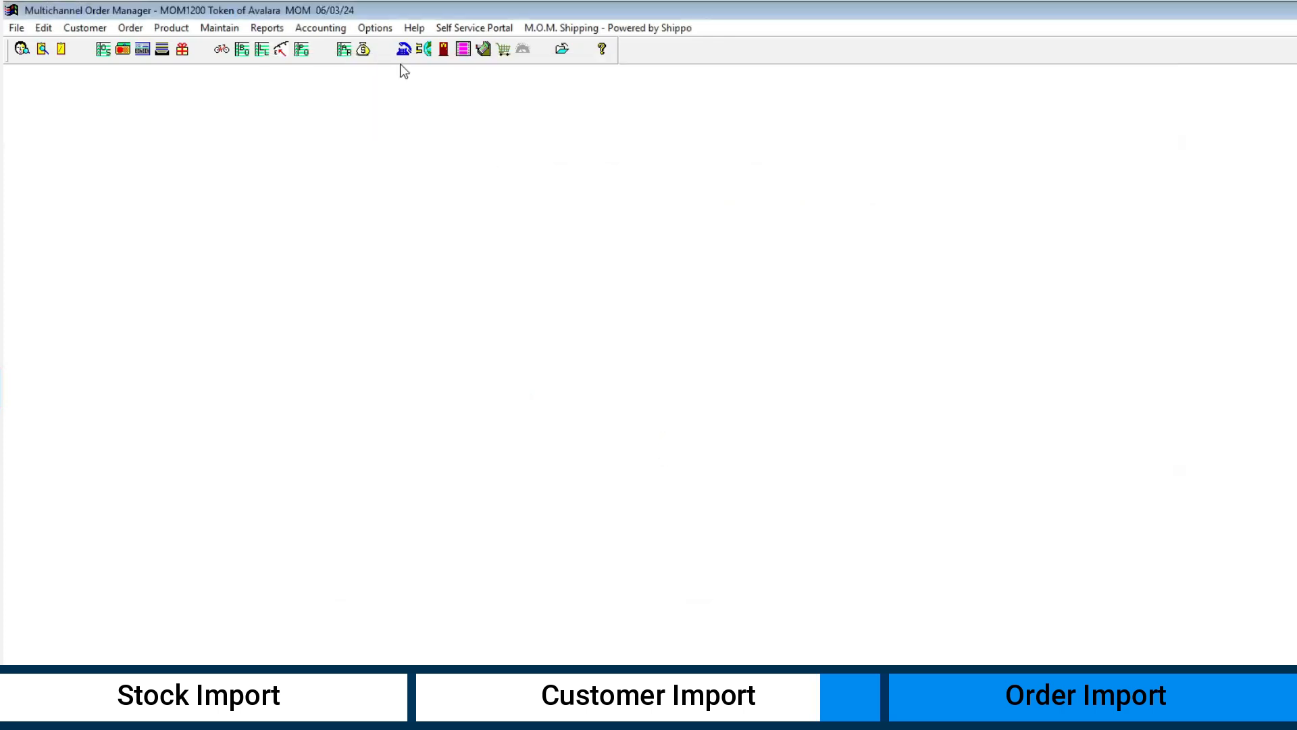
Step: Open the customer importer, select the NEWCUSTIMP job with deduping on, and close the importer without running it
{"action": "left_click", "coordinate": [375, 28]}
{"action": "mouse_move", "coordinate": [320, 28]}
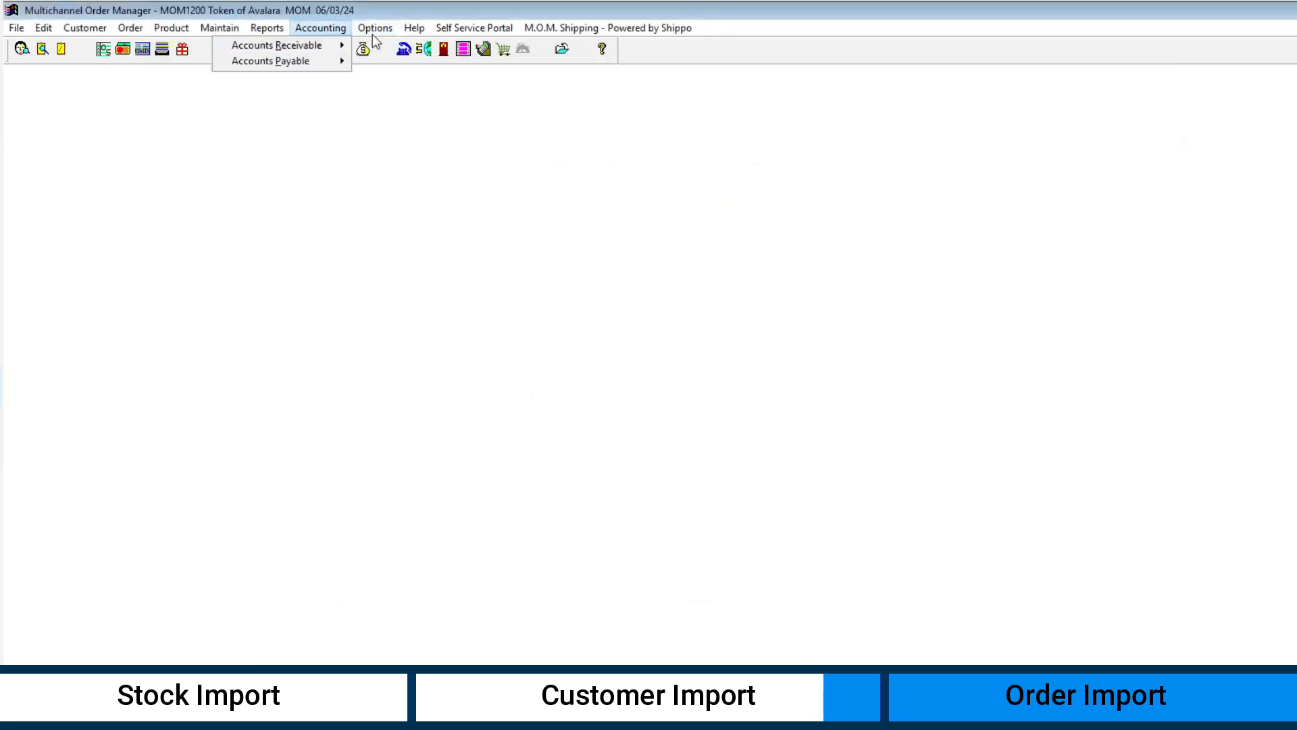
{"action": "mouse_move", "coordinate": [376, 30]}
{"action": "mouse_move", "coordinate": [382, 98]}
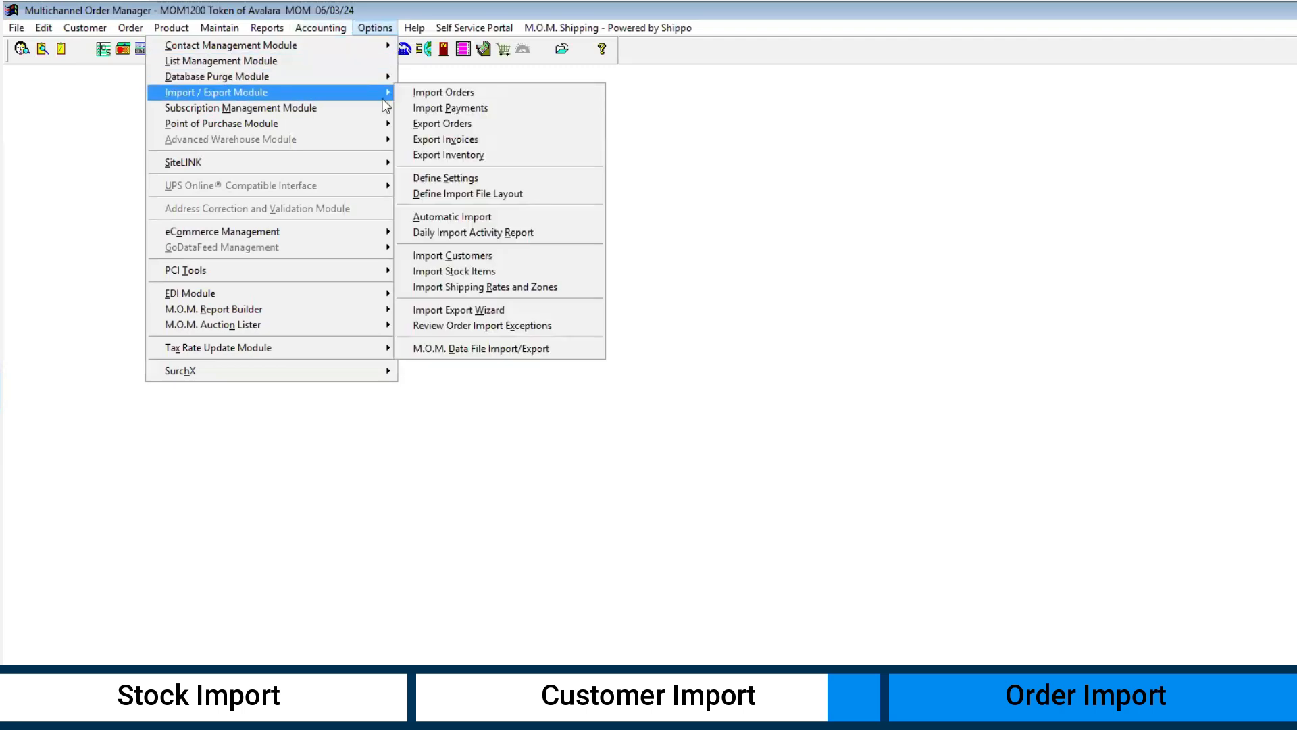
{"action": "left_click", "coordinate": [560, 256]}
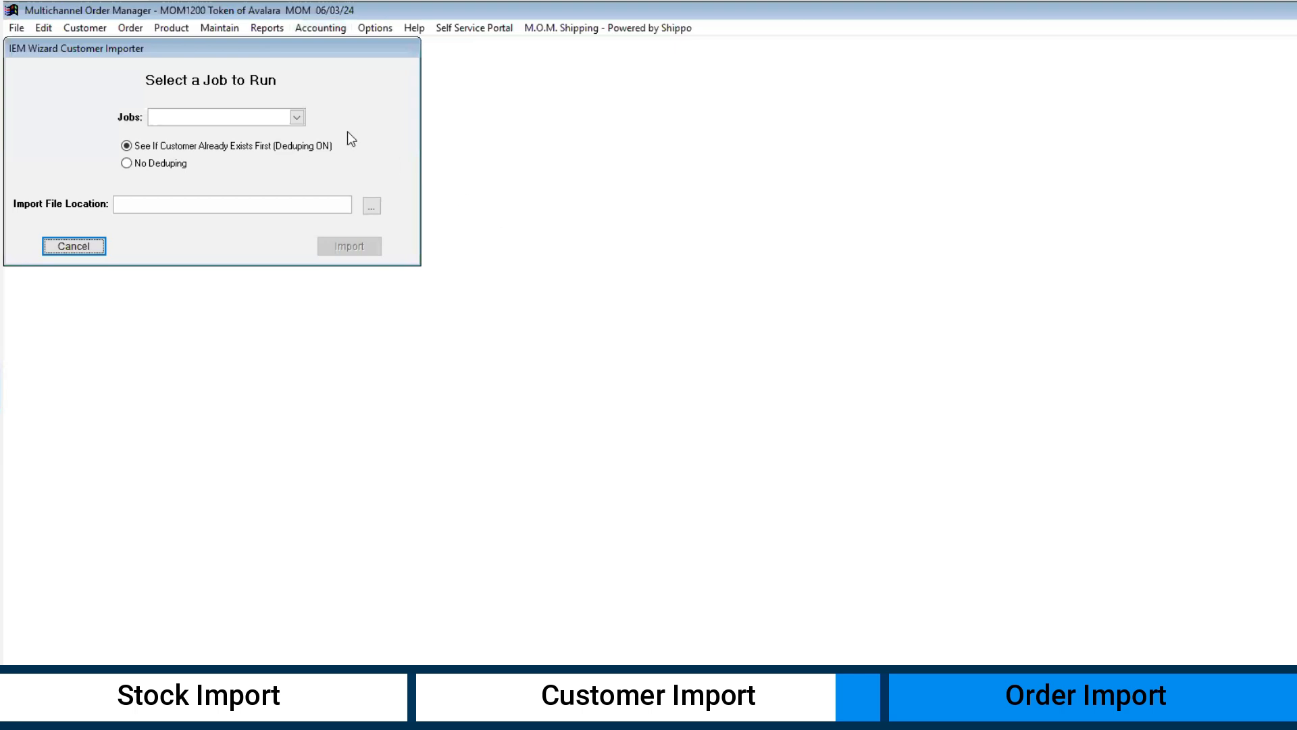
{"action": "left_click", "coordinate": [297, 118]}
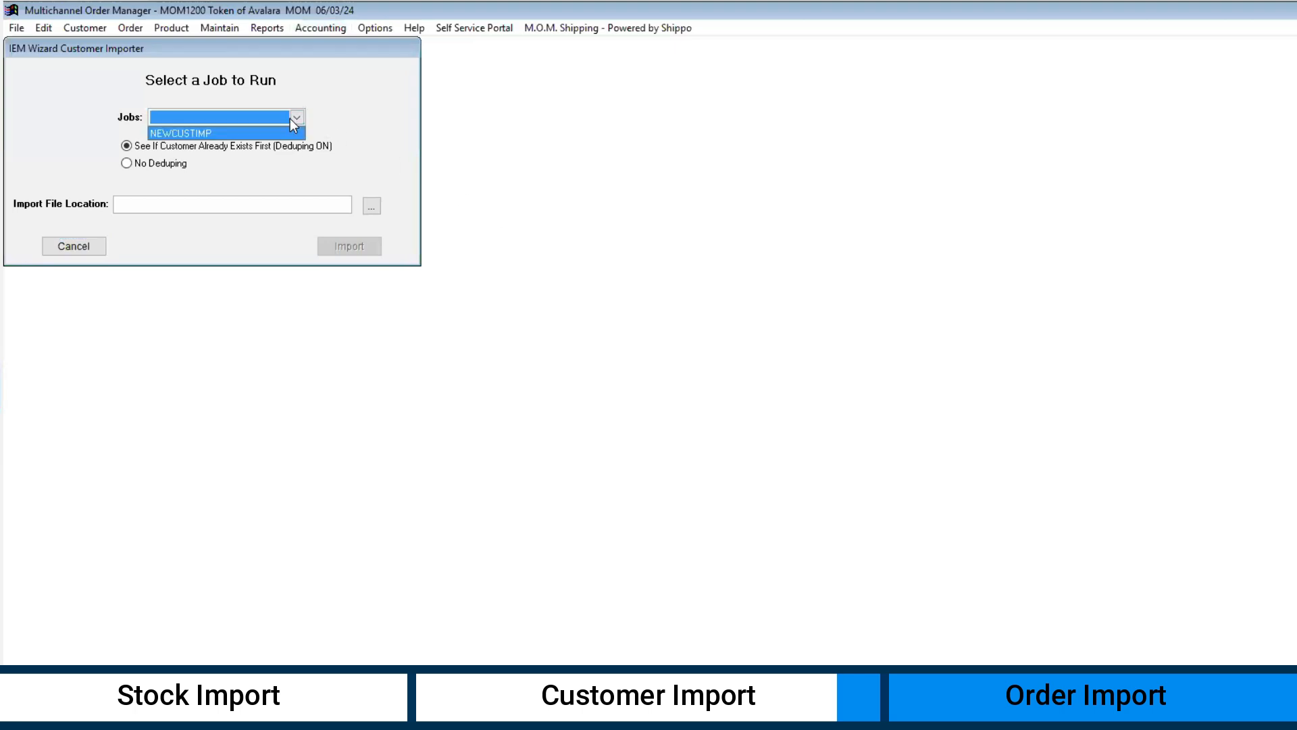
{"action": "left_click", "coordinate": [243, 130]}
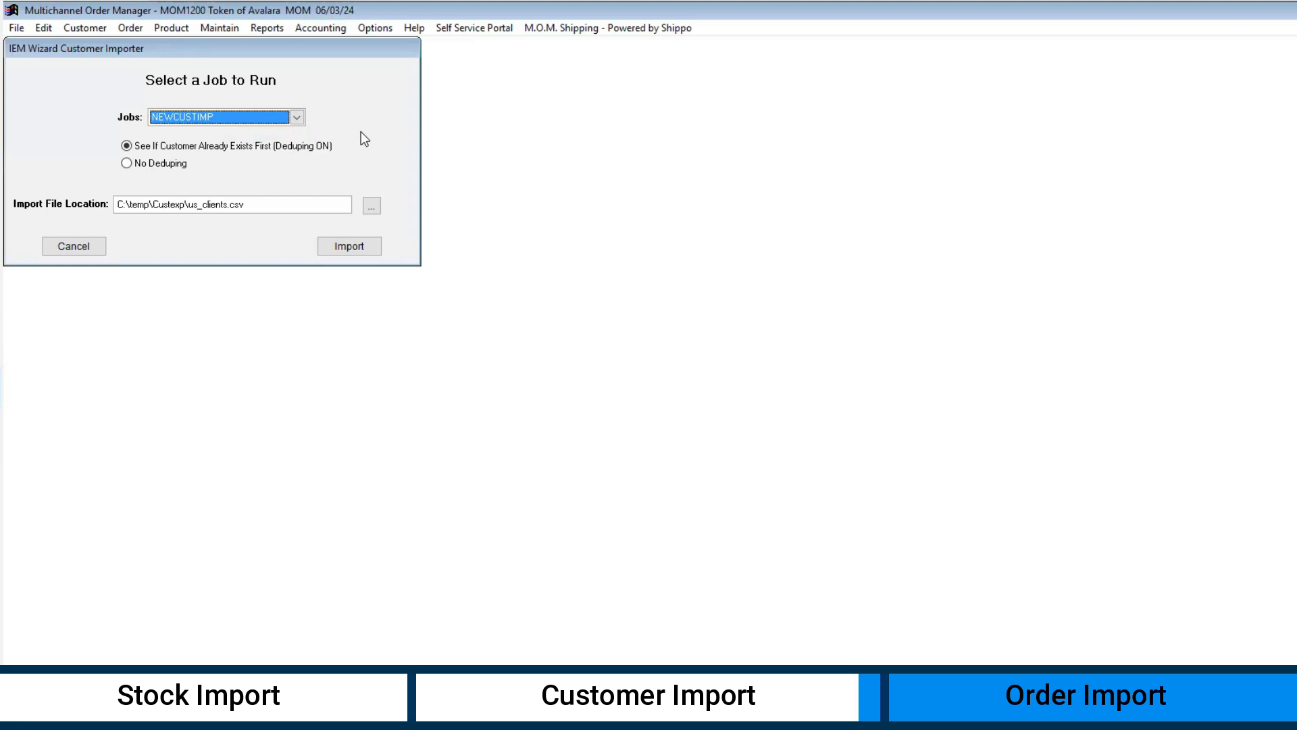
{"action": "left_click", "coordinate": [74, 246]}
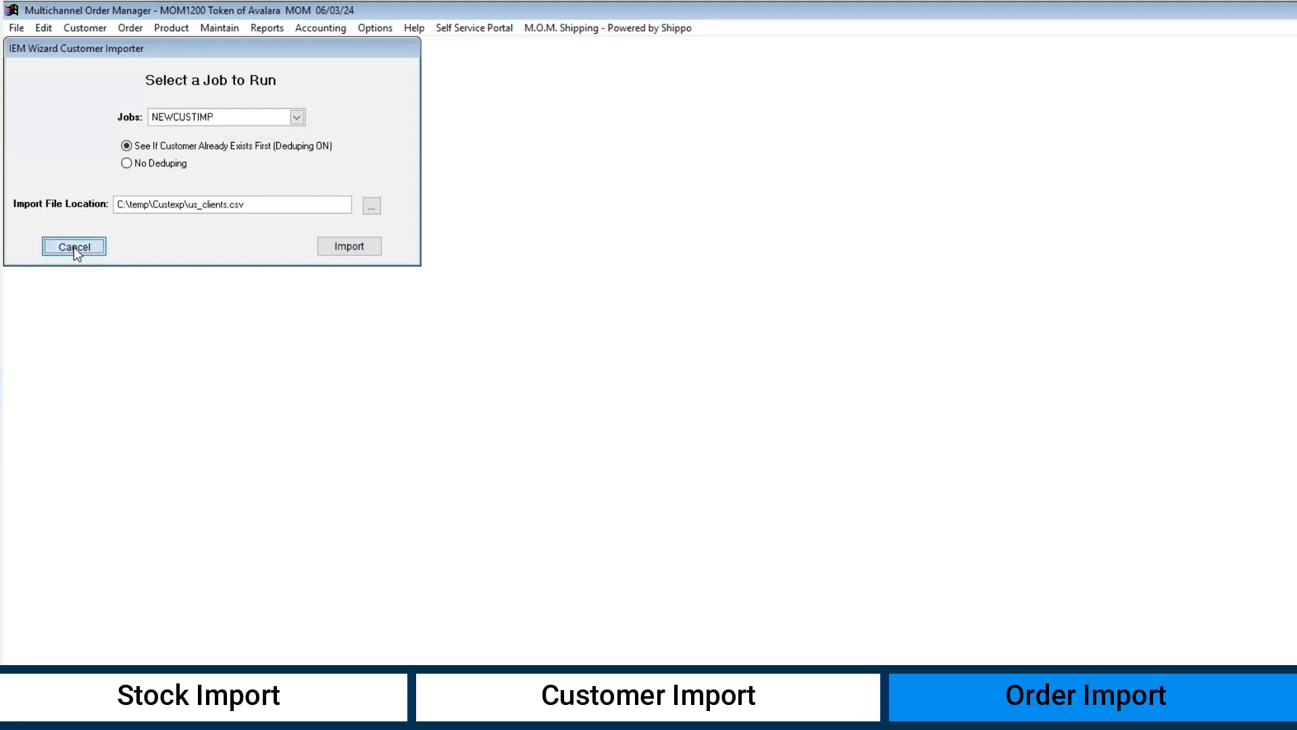
Step: Open the Import Export Wizard, set the data type to Order Import, and create a new job named newordimp
{"action": "left_click", "coordinate": [375, 29]}
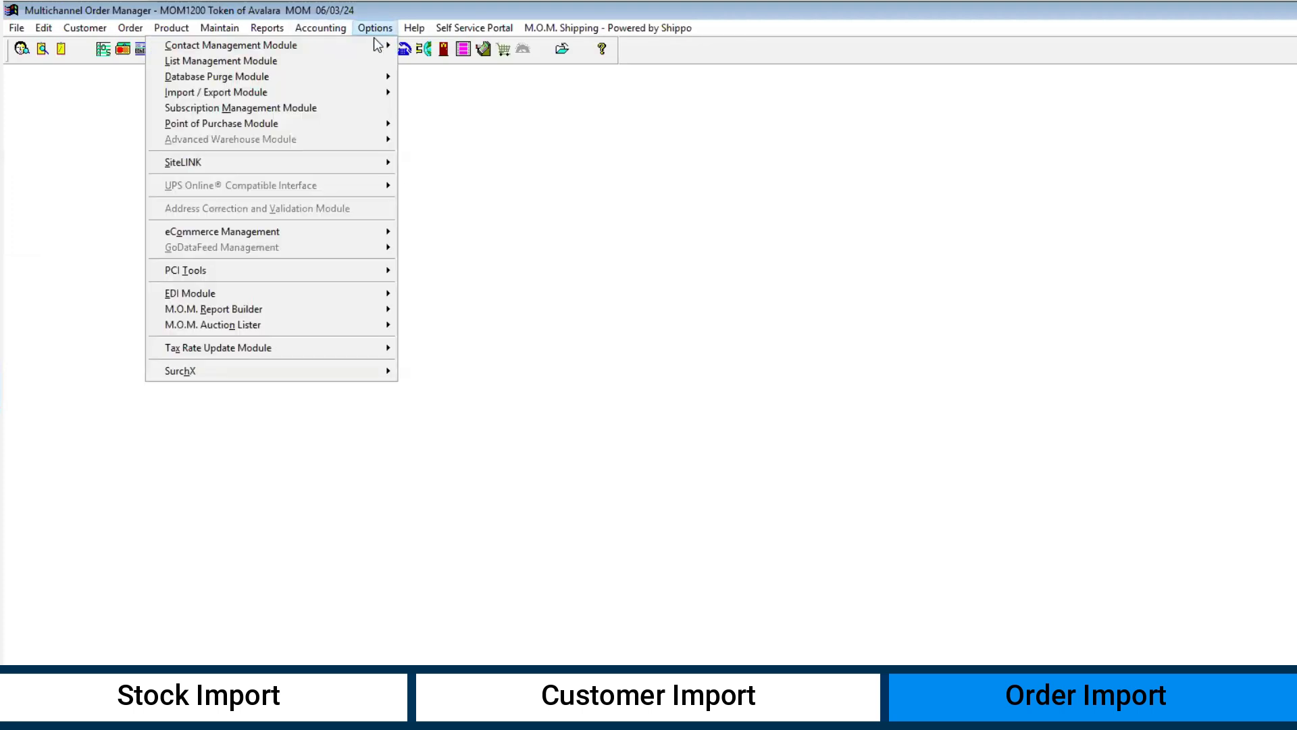
{"action": "mouse_move", "coordinate": [336, 92]}
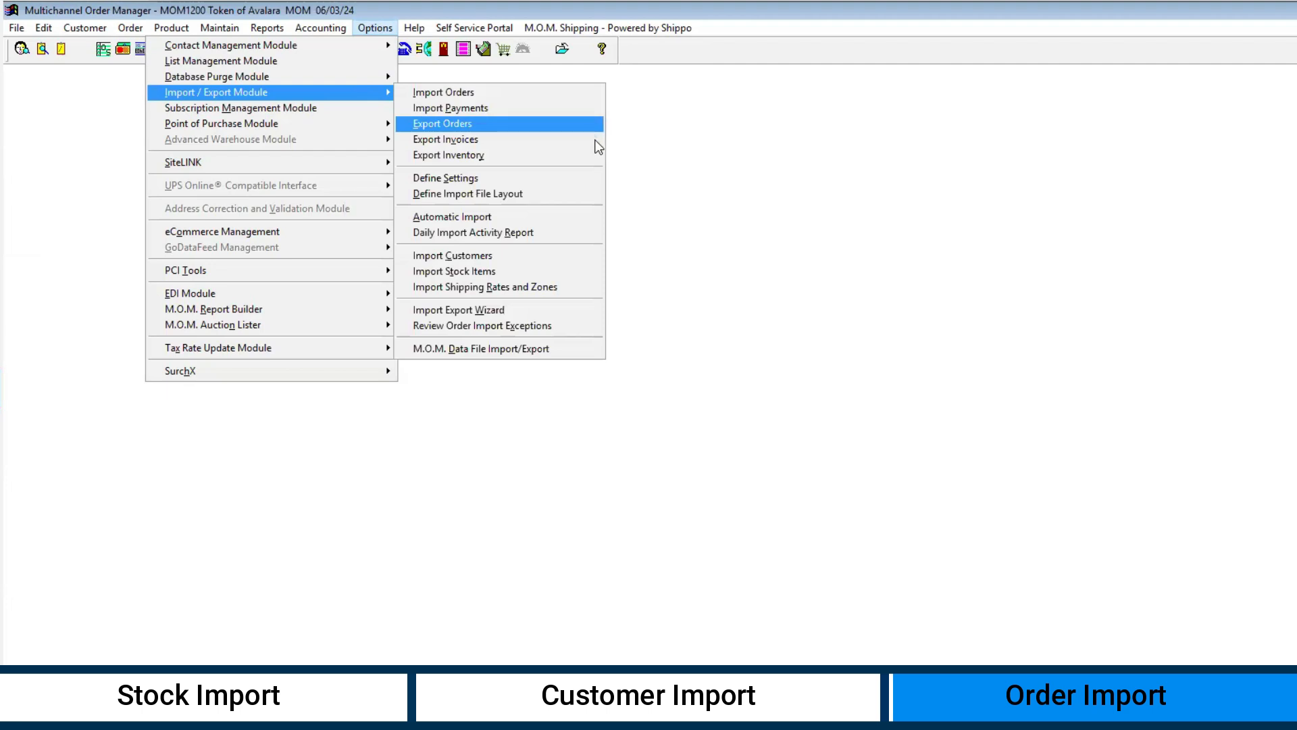
{"action": "left_click", "coordinate": [554, 309]}
{"action": "left_click", "coordinate": [515, 177]}
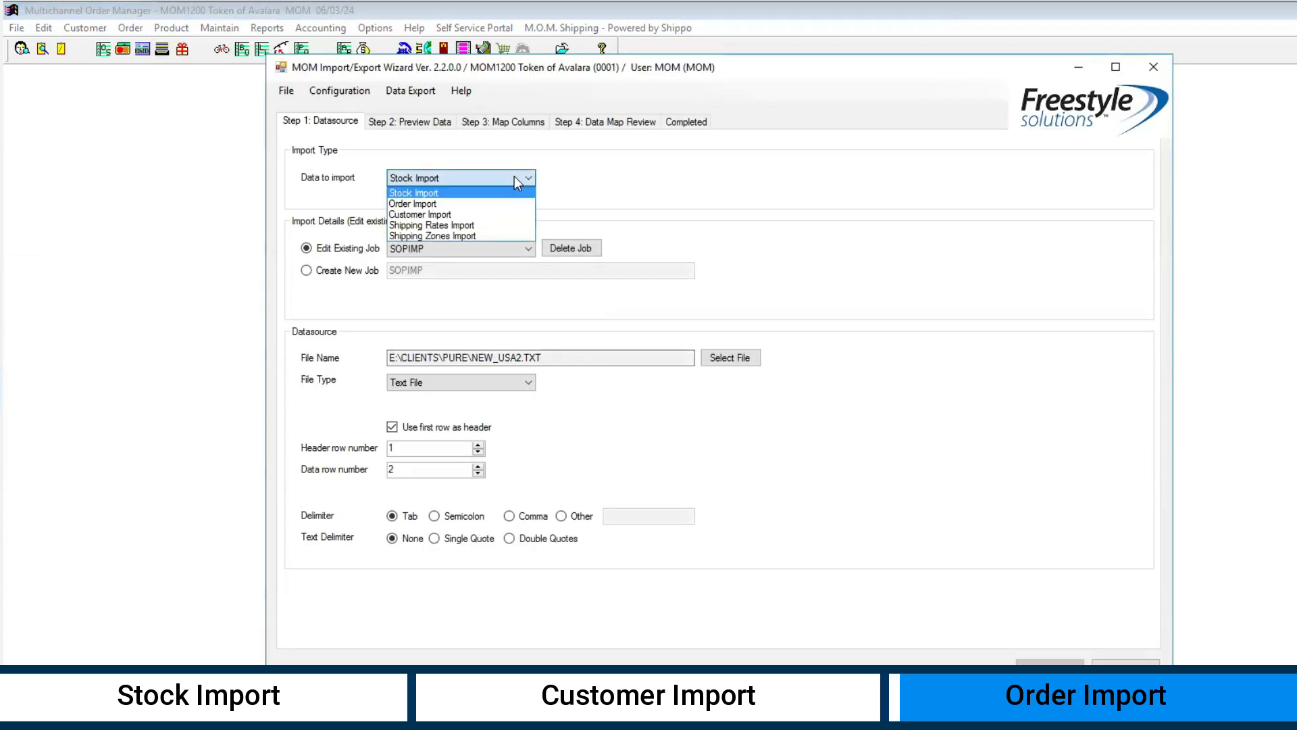
{"action": "left_click", "coordinate": [471, 203]}
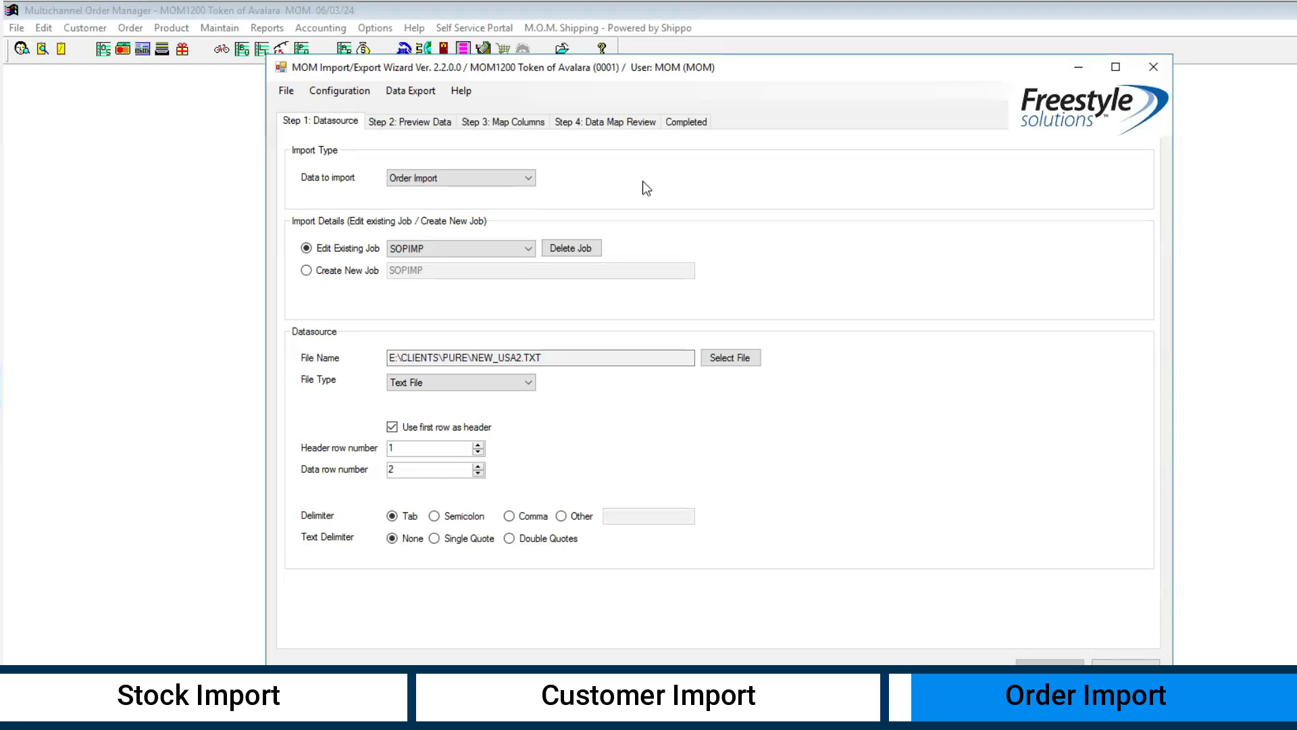
{"action": "left_click", "coordinate": [305, 271]}
{"action": "left_click", "coordinate": [406, 271]}
{"action": "type", "text": "newordimp"}
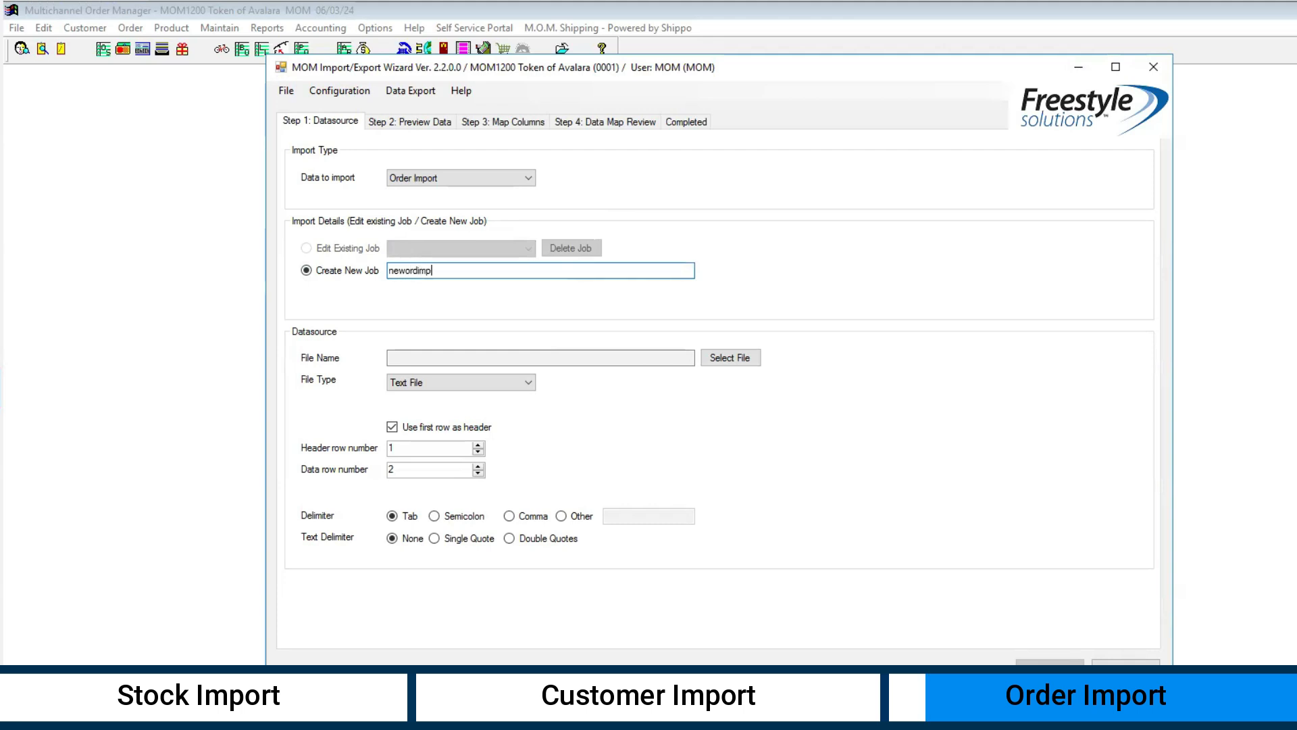
Step: Use C:\temp\IEM\usord.csv as a comma-delimited text file, with the header in row 1 and data starting in row 2
{"action": "left_click", "coordinate": [733, 357]}
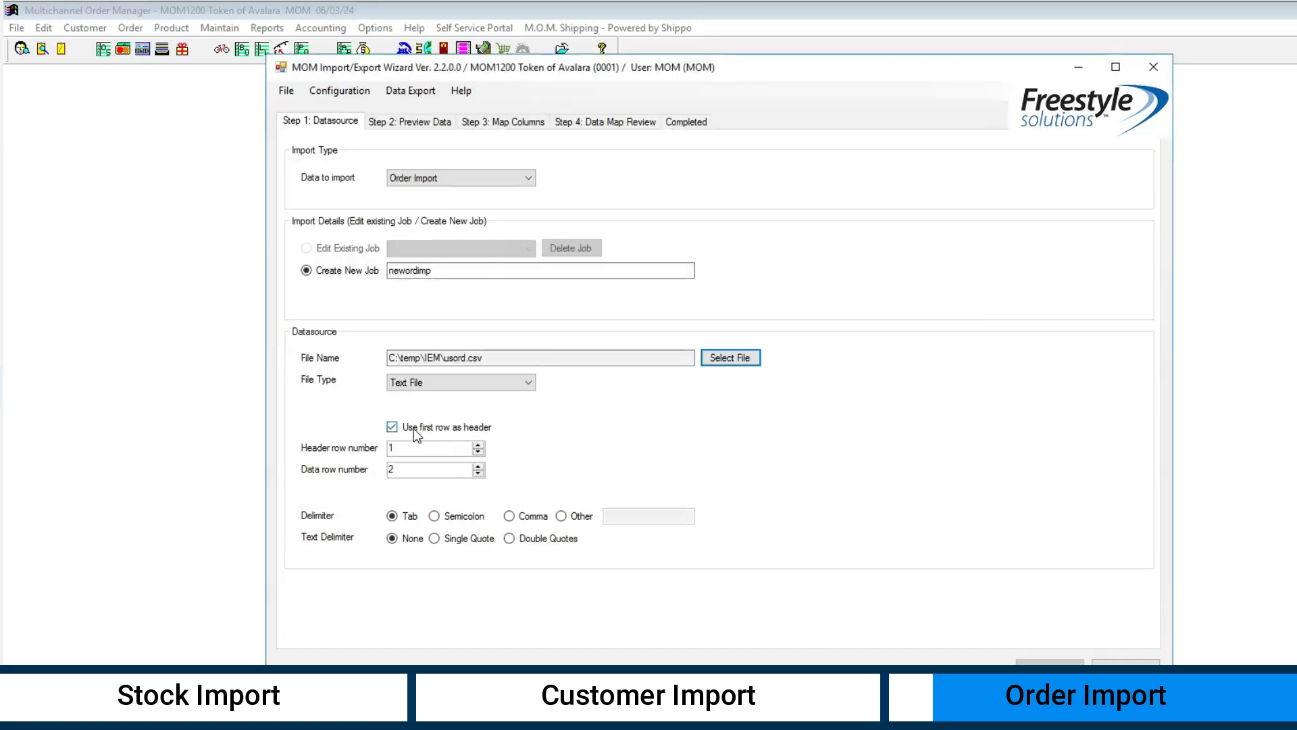
{"action": "left_click", "coordinate": [431, 450]}
{"action": "left_click", "coordinate": [428, 470]}
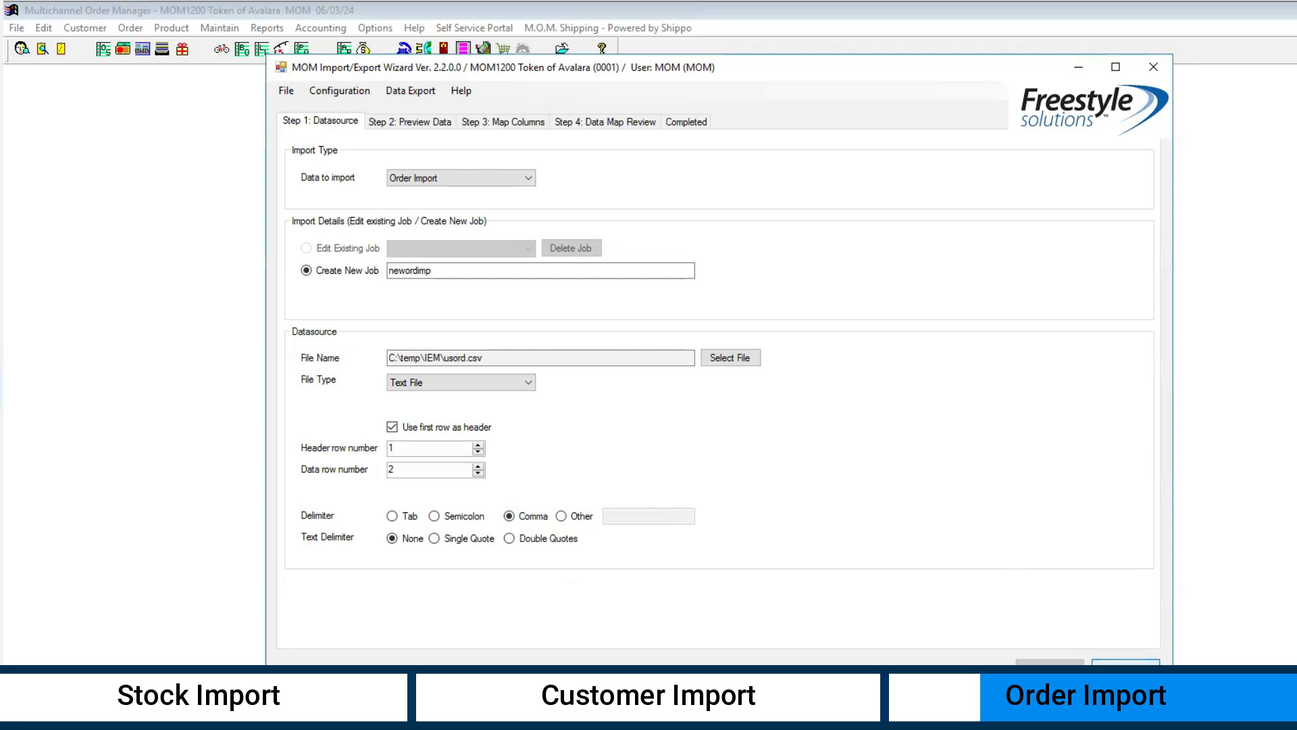
Step: Preview the order data, check the column rename option without renaming anything, and continue to column mapping
{"action": "left_click", "coordinate": [1126, 668]}
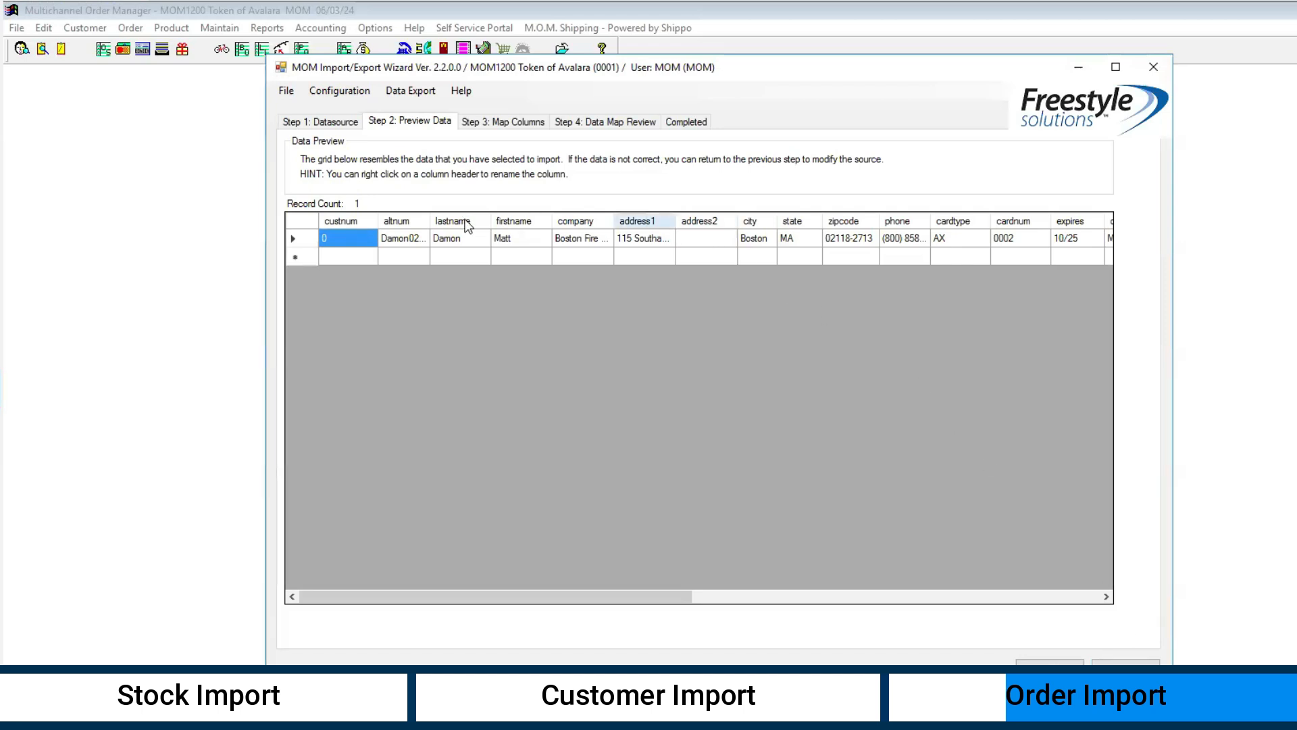
{"action": "right_click", "coordinate": [397, 221]}
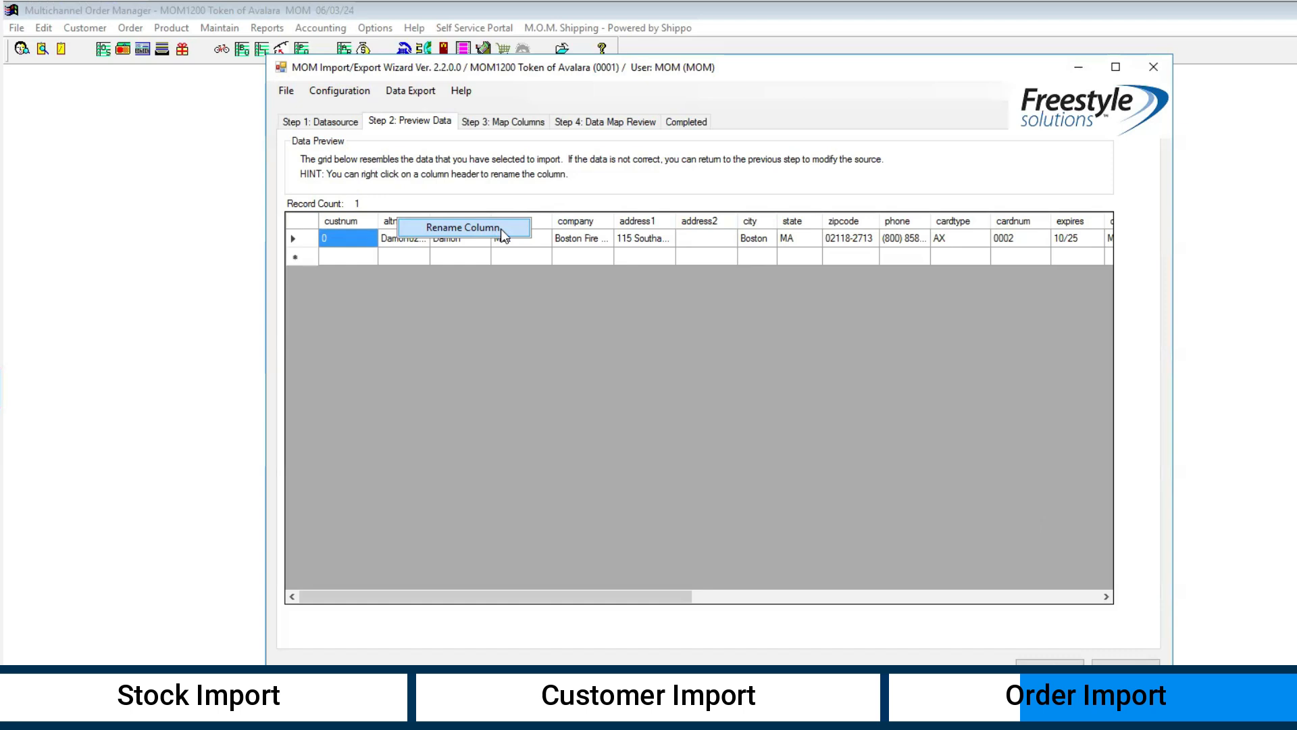
{"action": "left_click", "coordinate": [669, 346]}
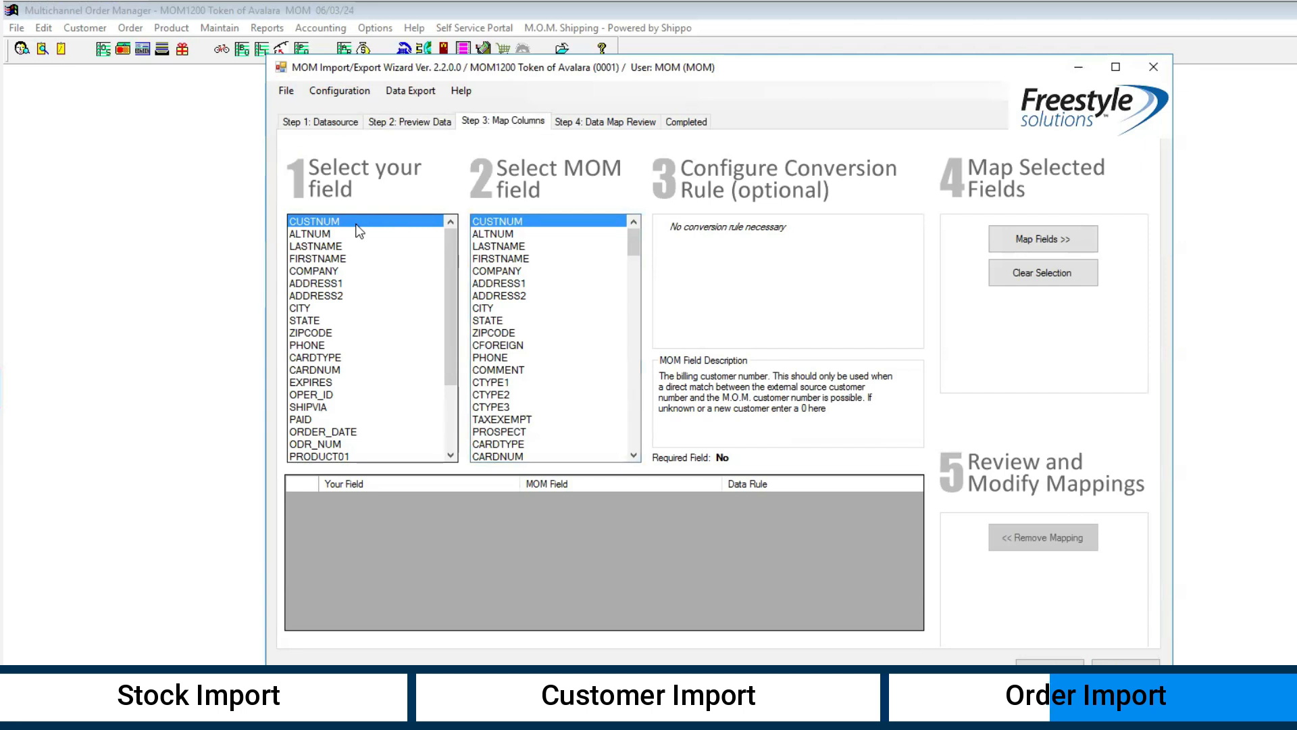
Step: Map CUSTNUM, ALTNUM, LASTNAME, FIRSTNAME and COMPANY to their matching MOM fields, using the Leave Alone rule for the name fields
{"action": "left_click", "coordinate": [1053, 237]}
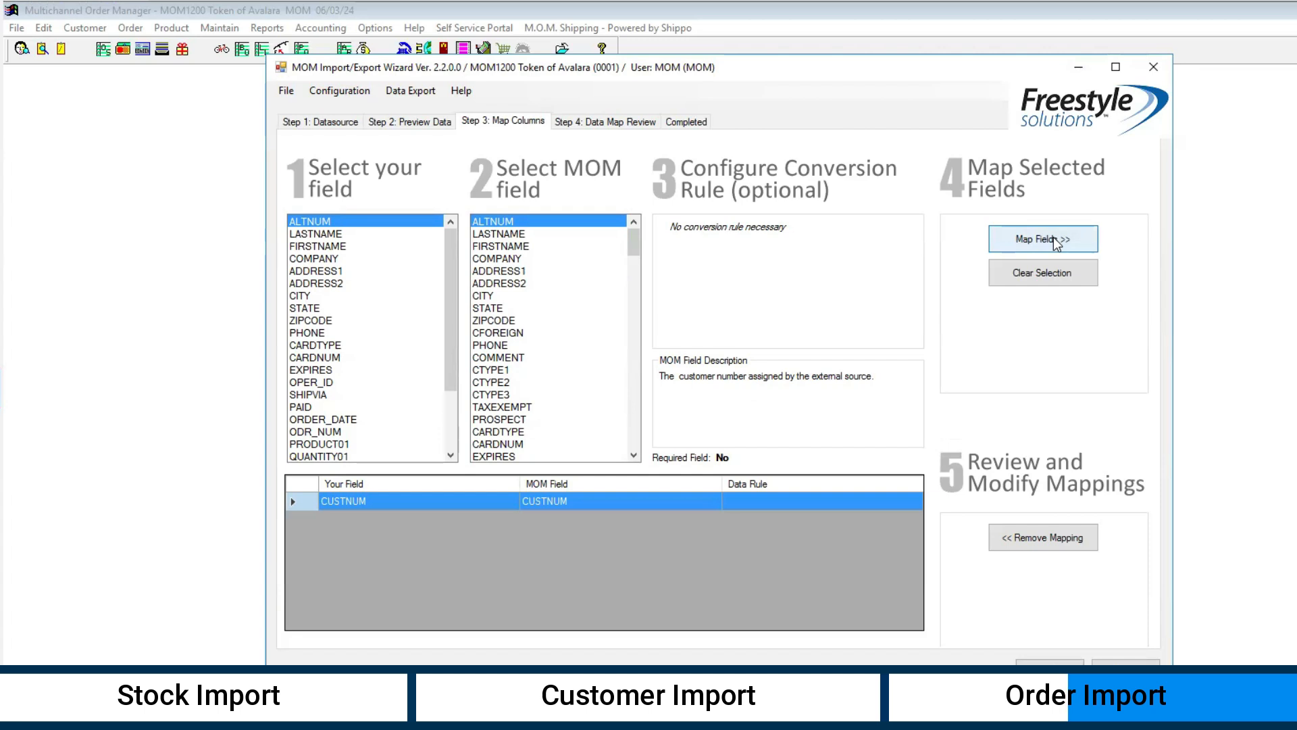
{"action": "left_click", "coordinate": [1052, 237]}
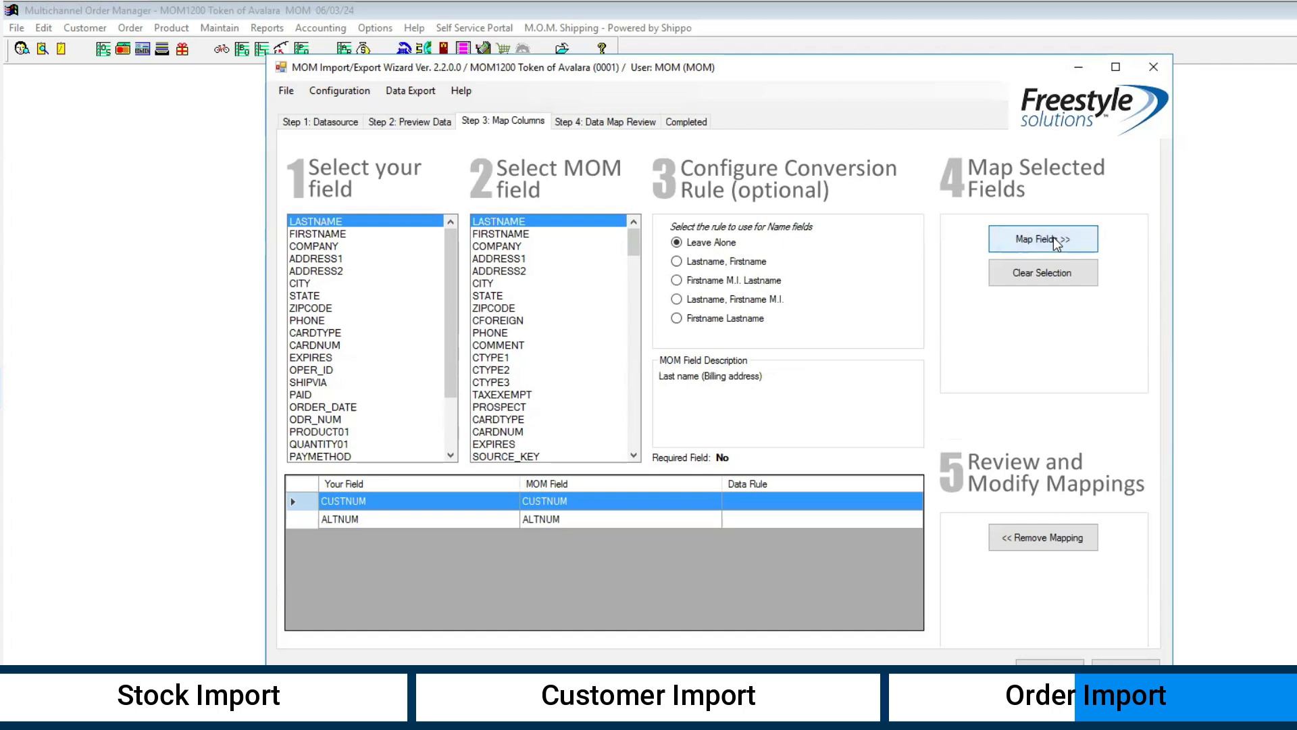
{"action": "left_click", "coordinate": [1053, 237]}
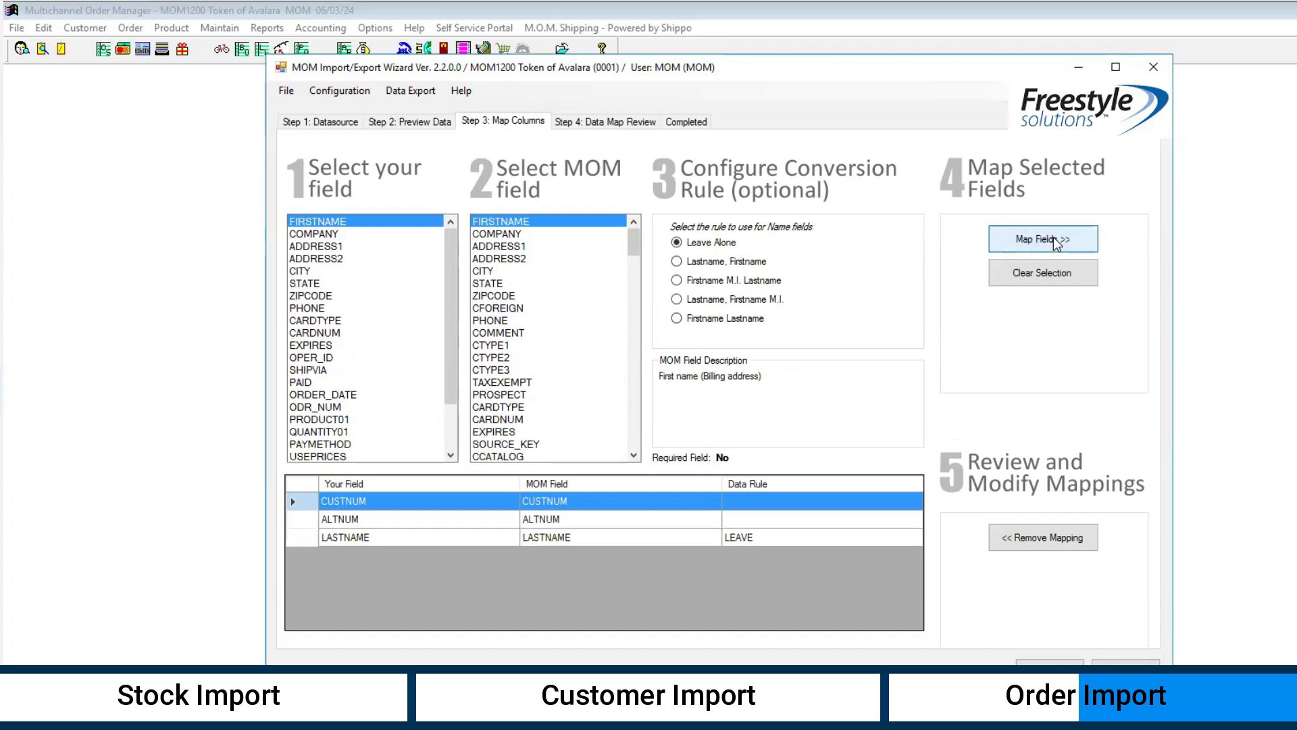
{"action": "left_click", "coordinate": [1053, 237]}
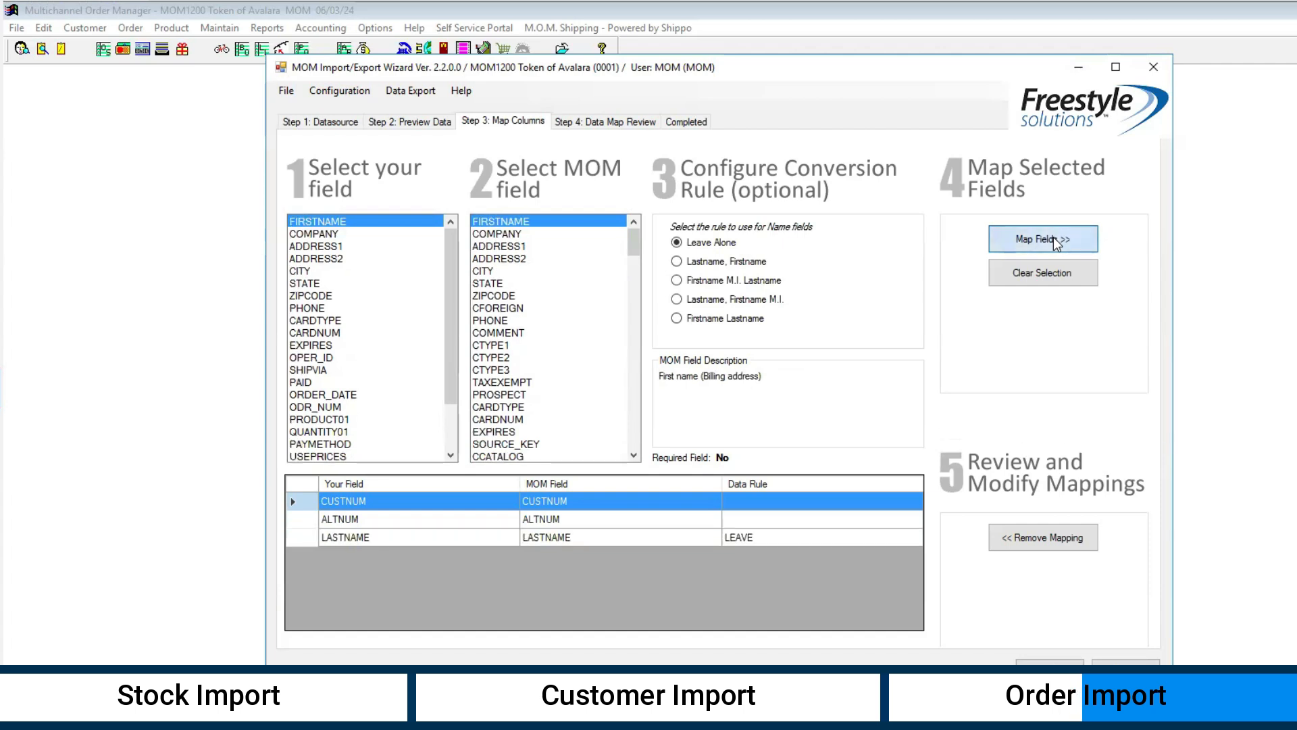
{"action": "left_click", "coordinate": [1053, 237]}
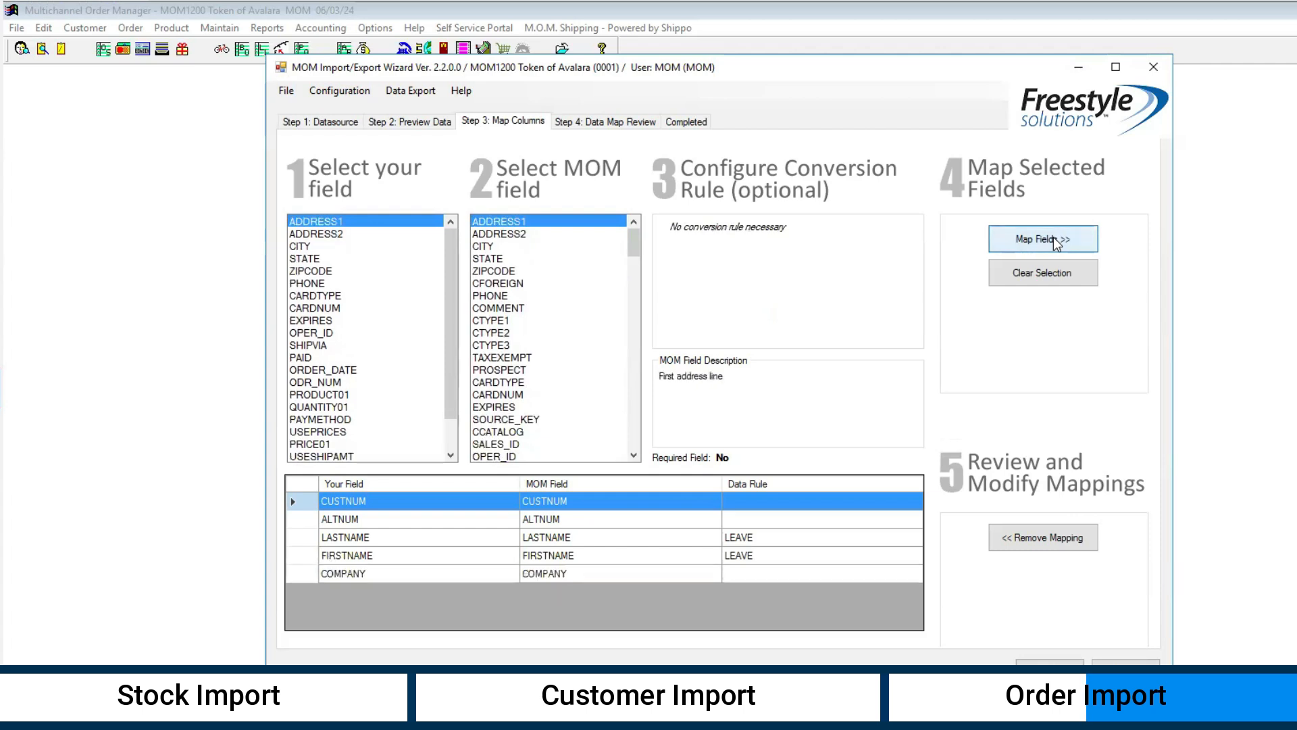
Step: Map ADDRESS1, ADDRESS2, CITY, STATE with the State Code rule, ZIPCODE and PHONE to the MOM fields of the same names
{"action": "left_click", "coordinate": [1053, 237]}
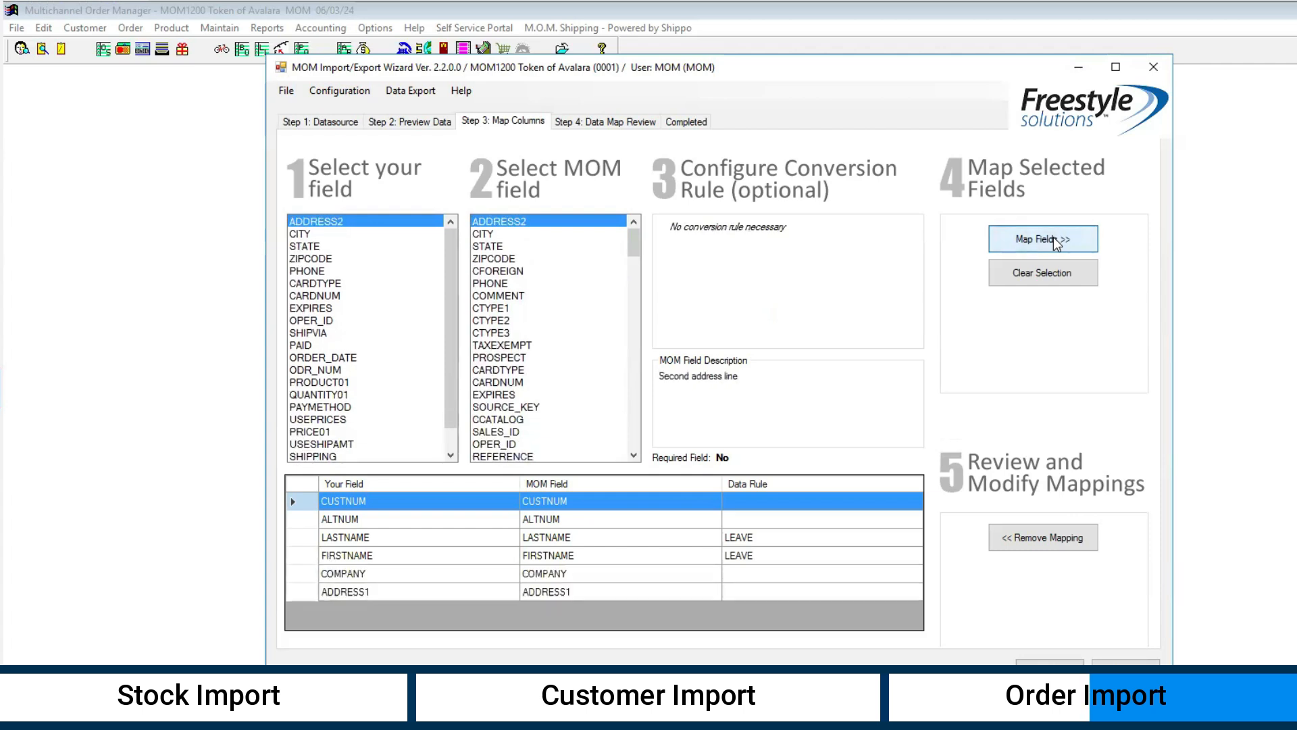
{"action": "left_click", "coordinate": [1053, 237]}
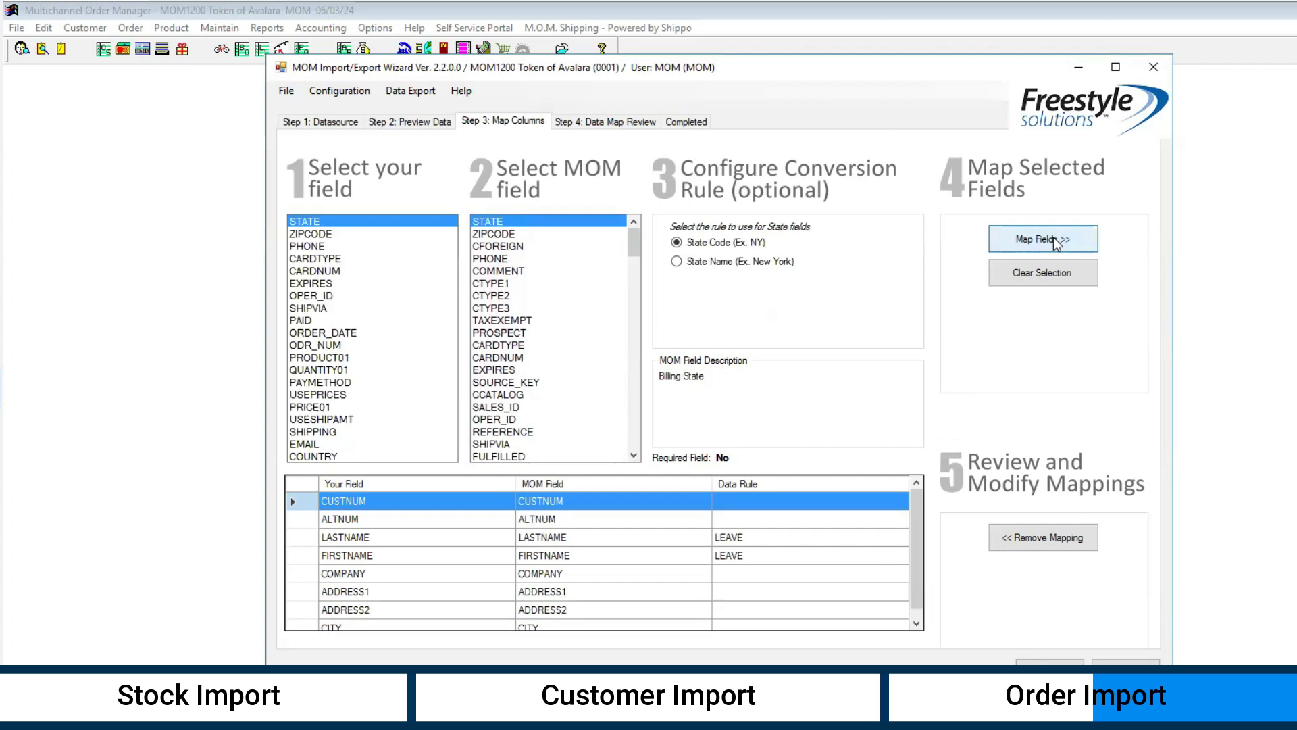
{"action": "left_click", "coordinate": [1052, 238]}
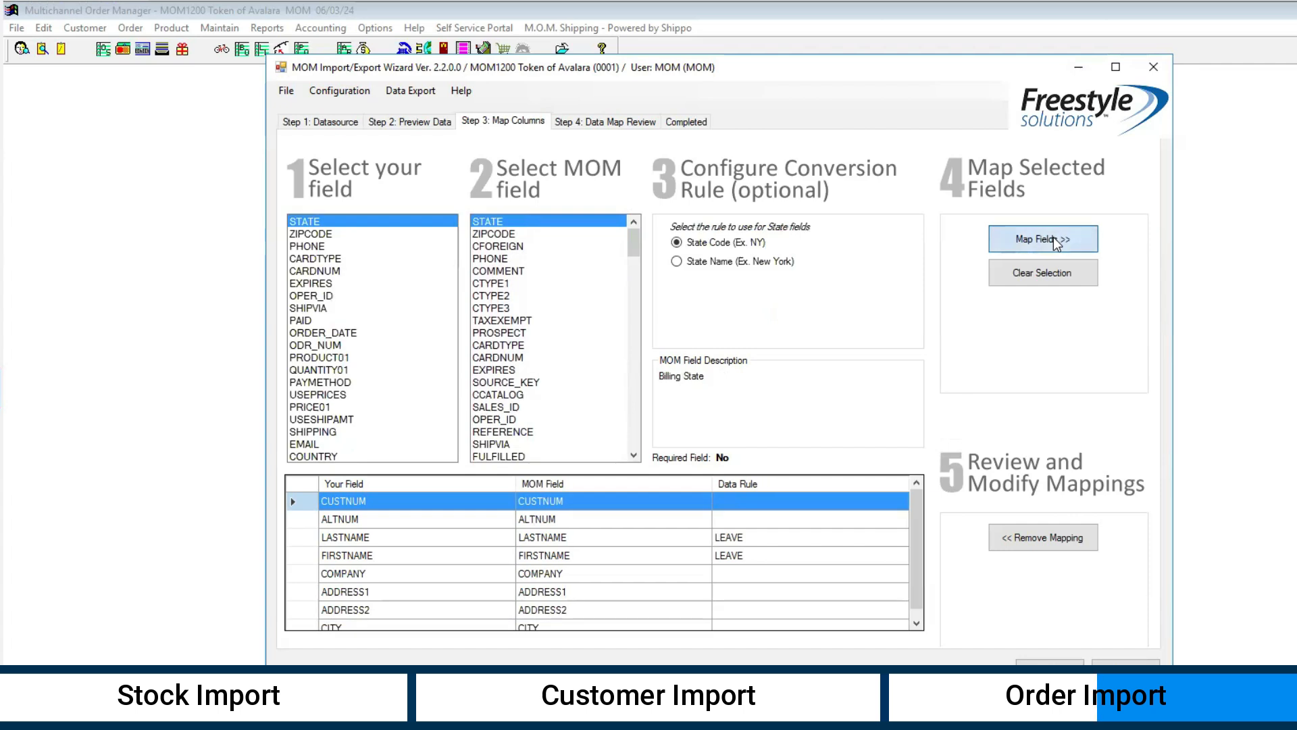
{"action": "left_click", "coordinate": [1052, 238]}
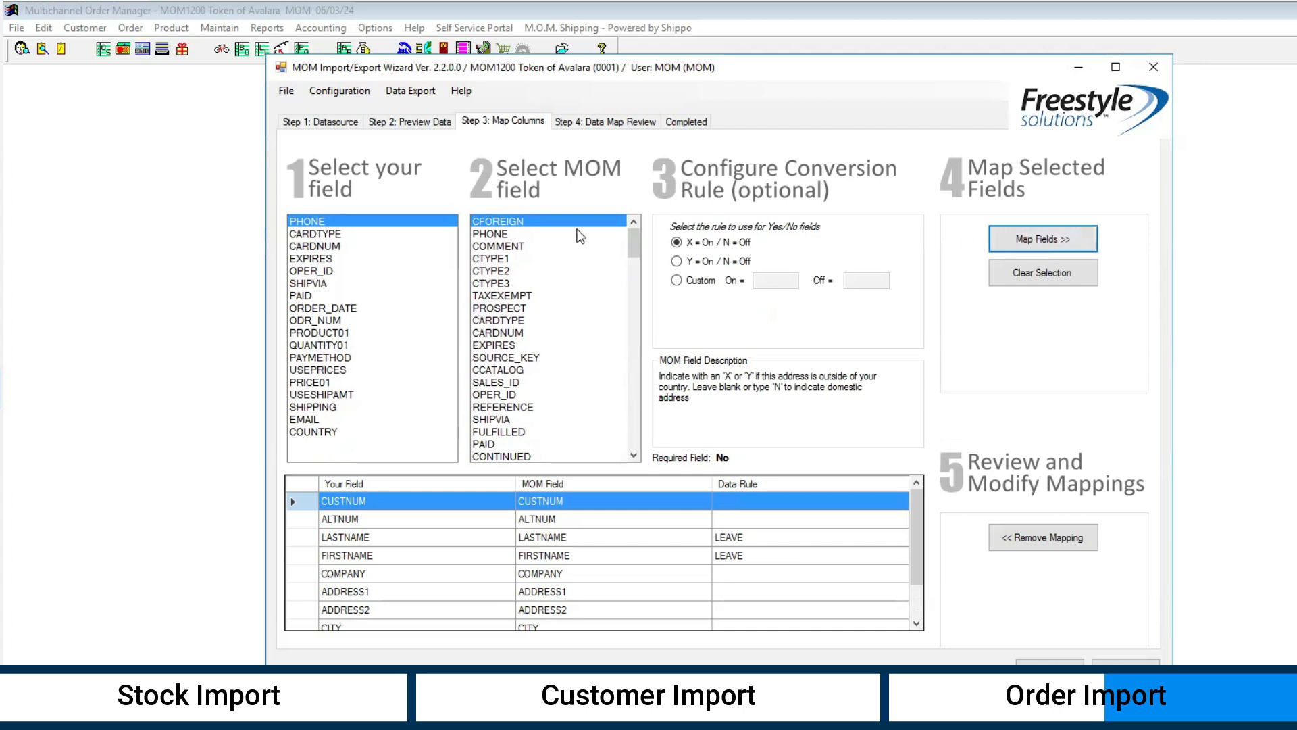
{"action": "left_click", "coordinate": [508, 233]}
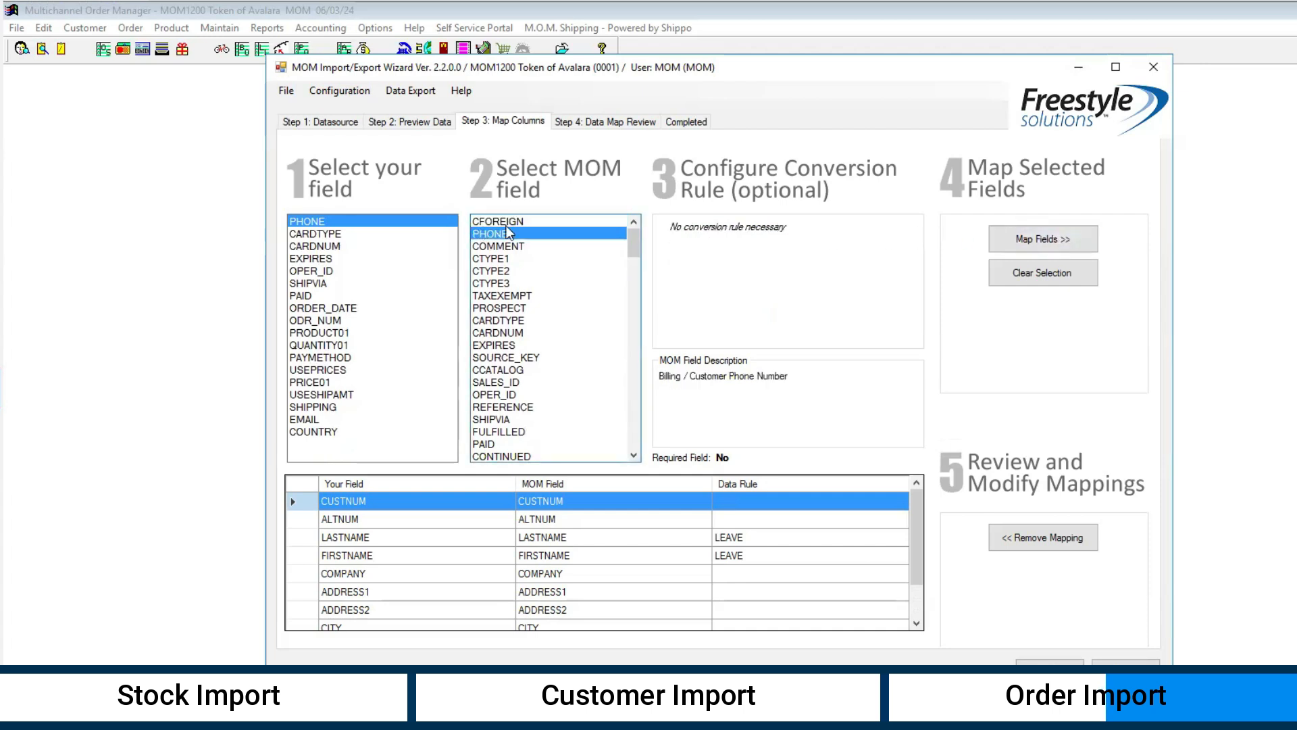
{"action": "left_click", "coordinate": [1025, 239]}
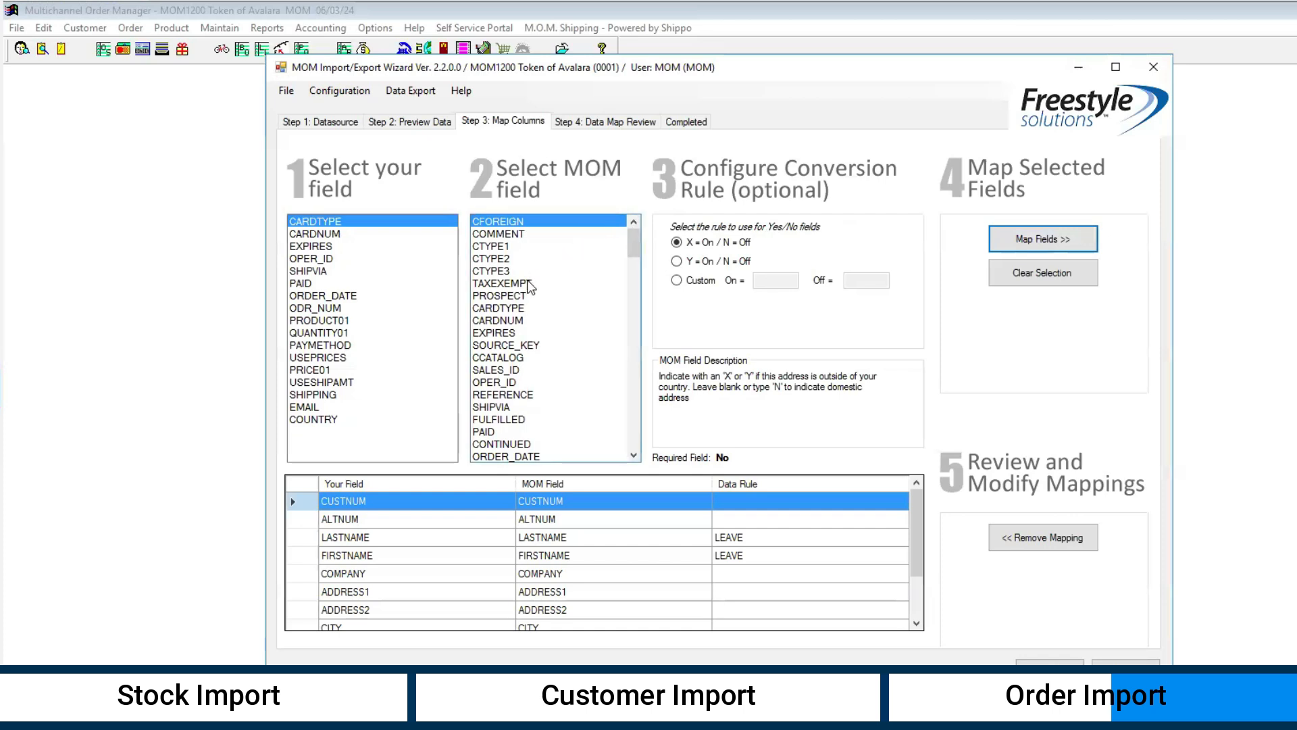
Step: Map the card columns CARDTYPE, CARDNUM and EXPIRES, along with OPER_ID, to the MOM fields of the same names
{"action": "left_click", "coordinate": [520, 311]}
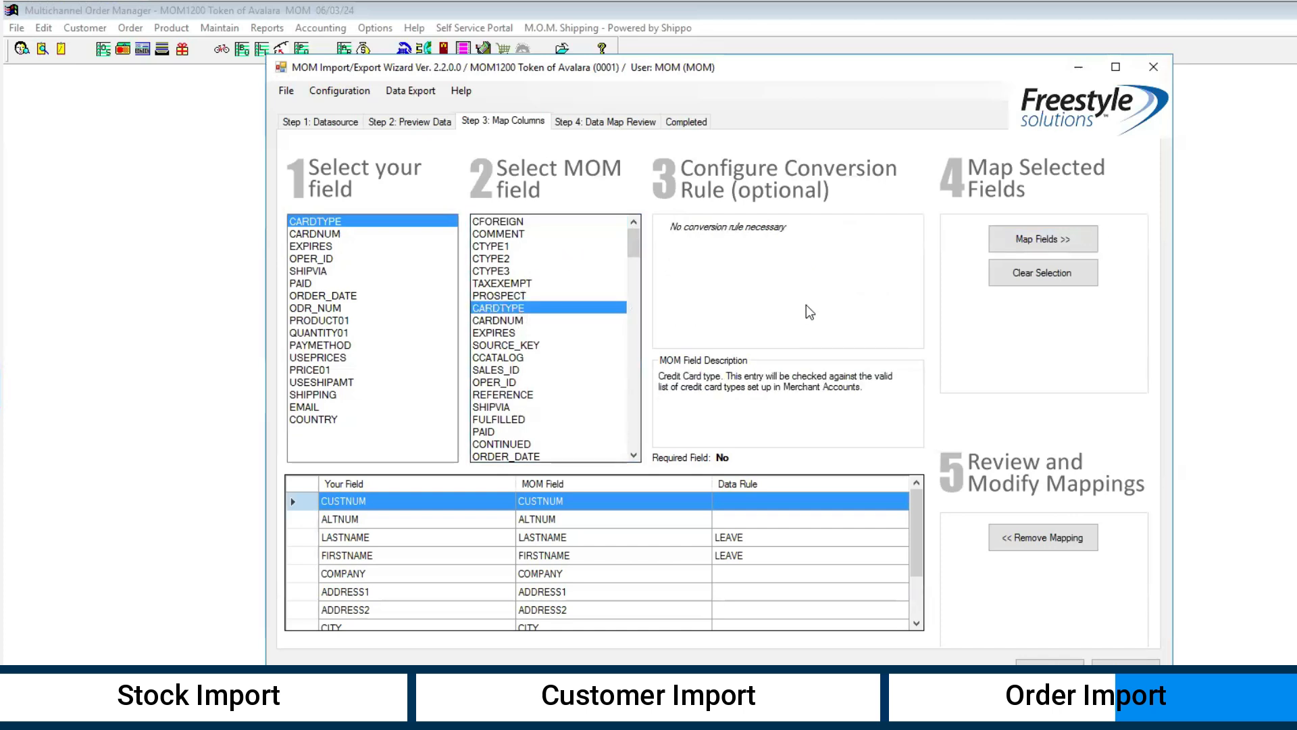
{"action": "left_click", "coordinate": [1048, 238]}
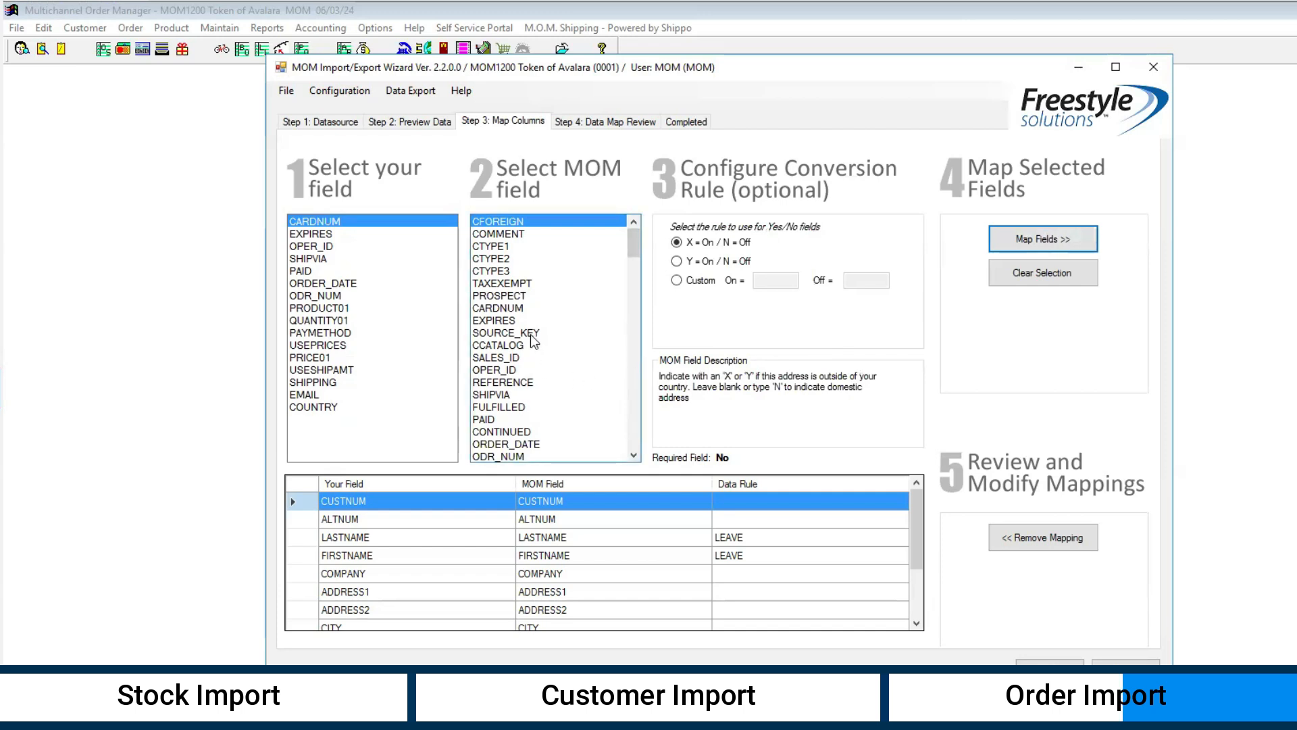
{"action": "left_click", "coordinate": [504, 311]}
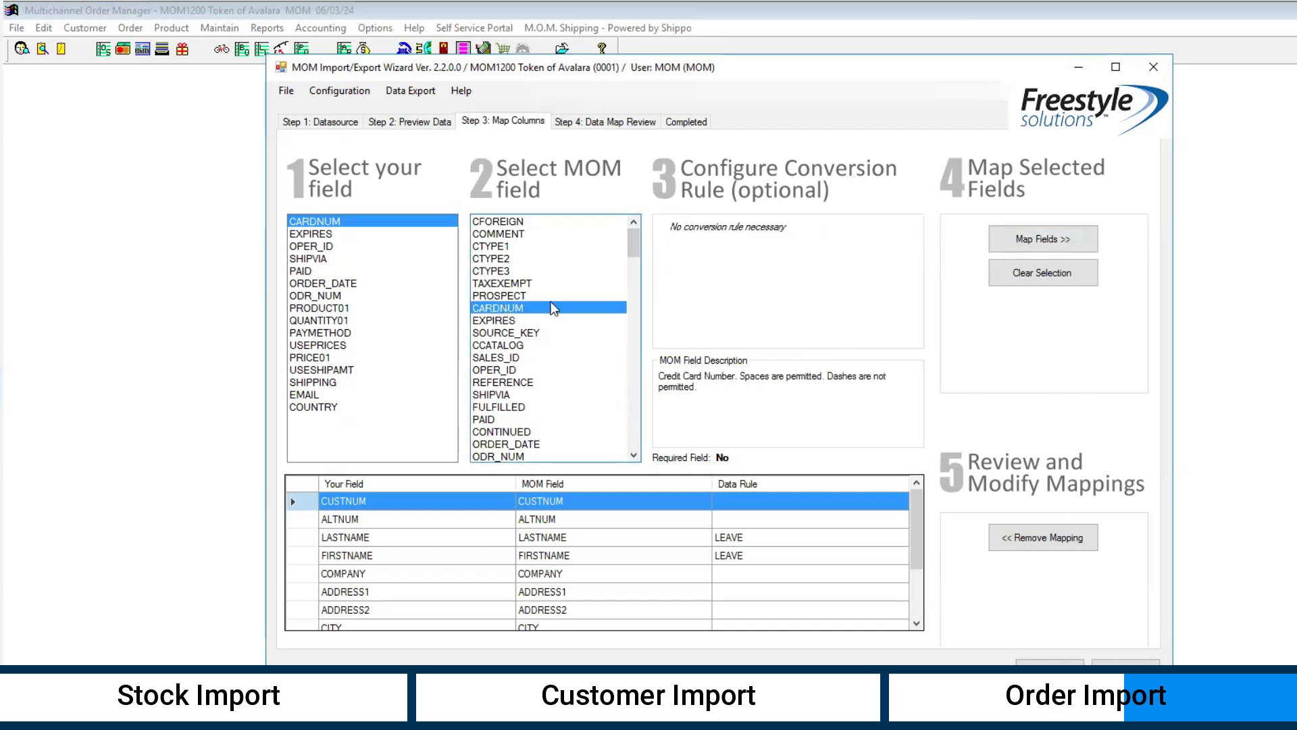
{"action": "left_click", "coordinate": [1032, 243]}
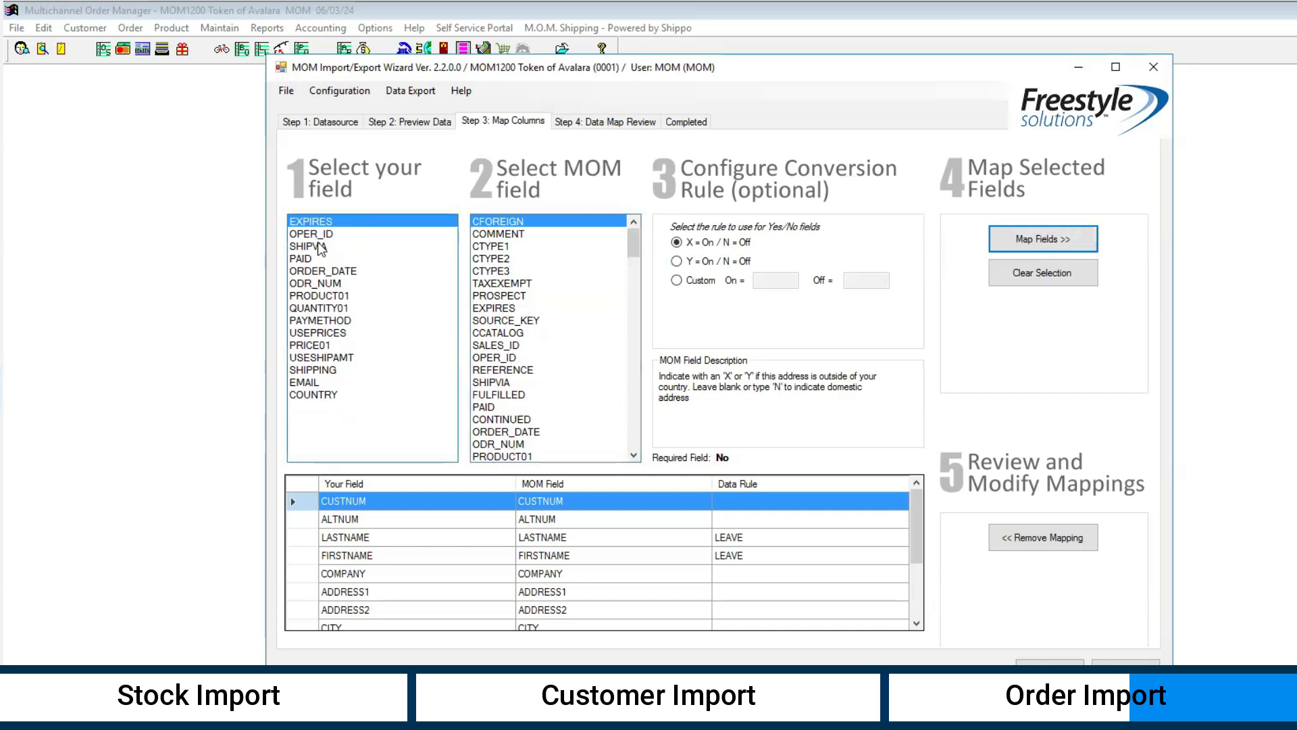
{"action": "left_click", "coordinate": [508, 310]}
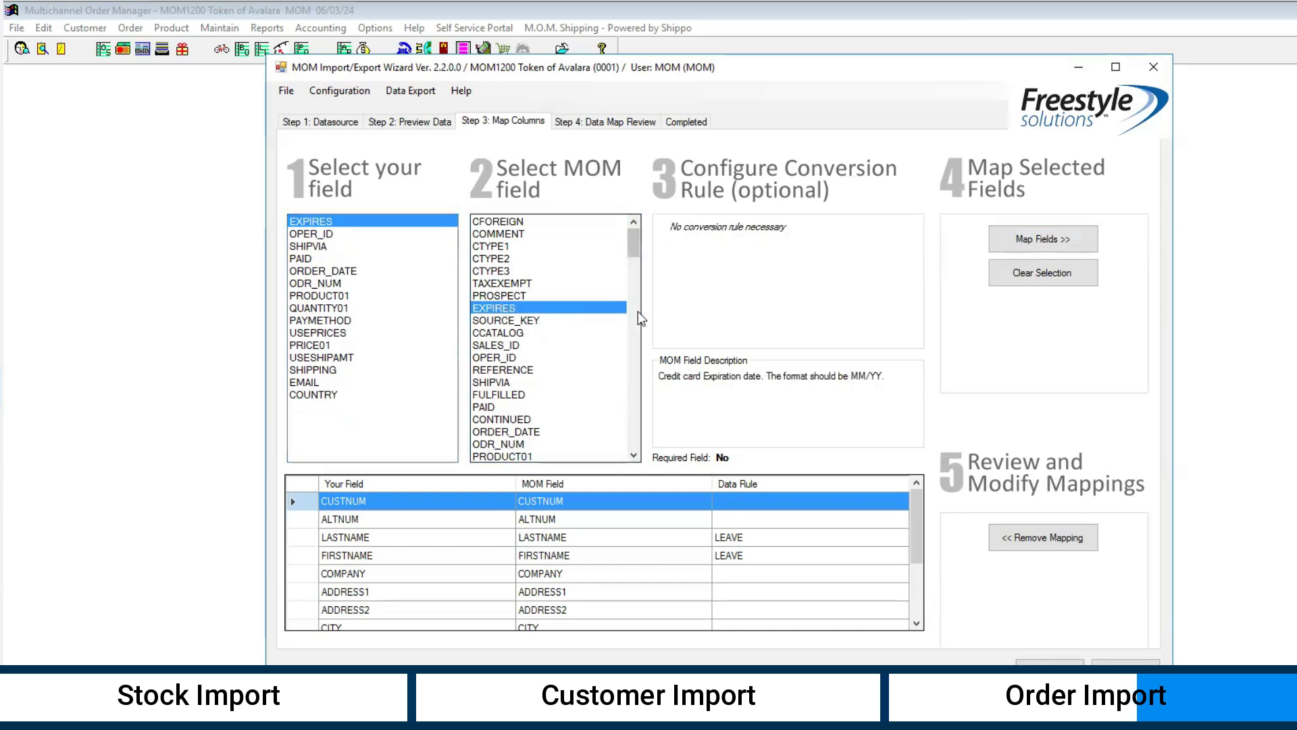
{"action": "left_click", "coordinate": [1051, 243]}
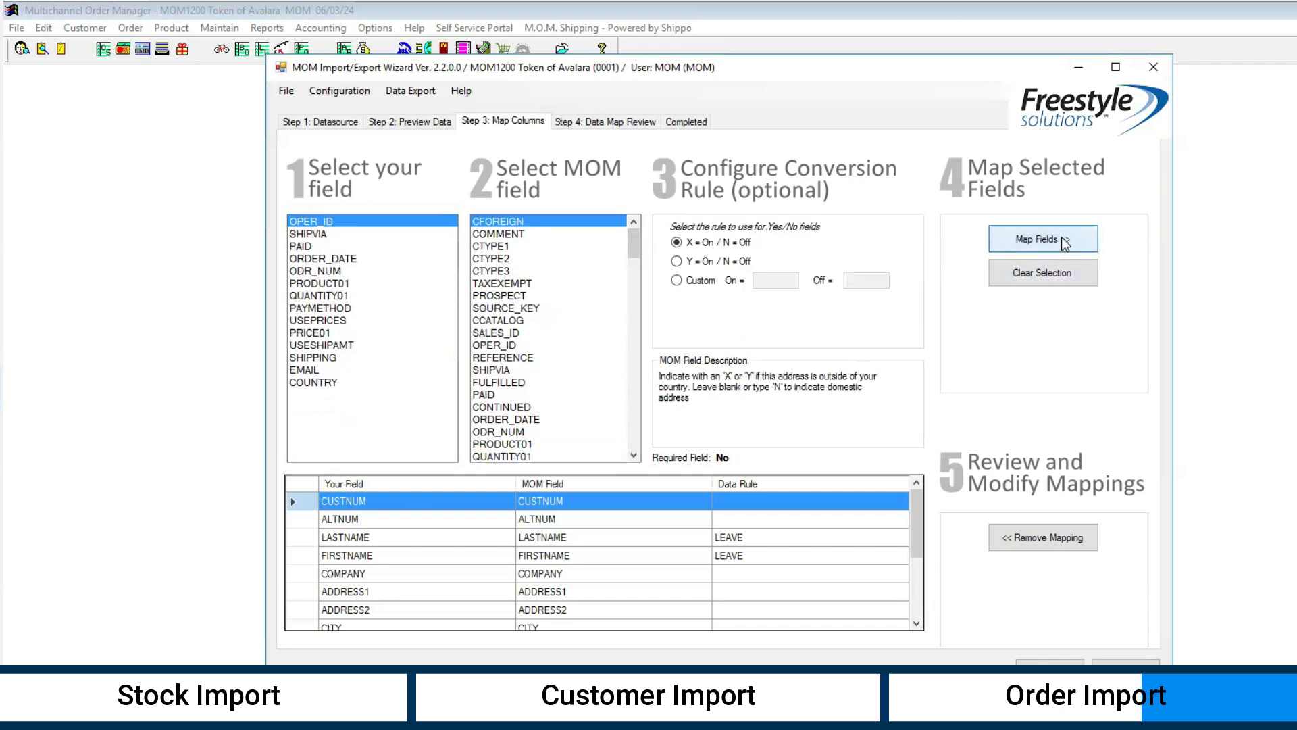
{"action": "left_click", "coordinate": [493, 346]}
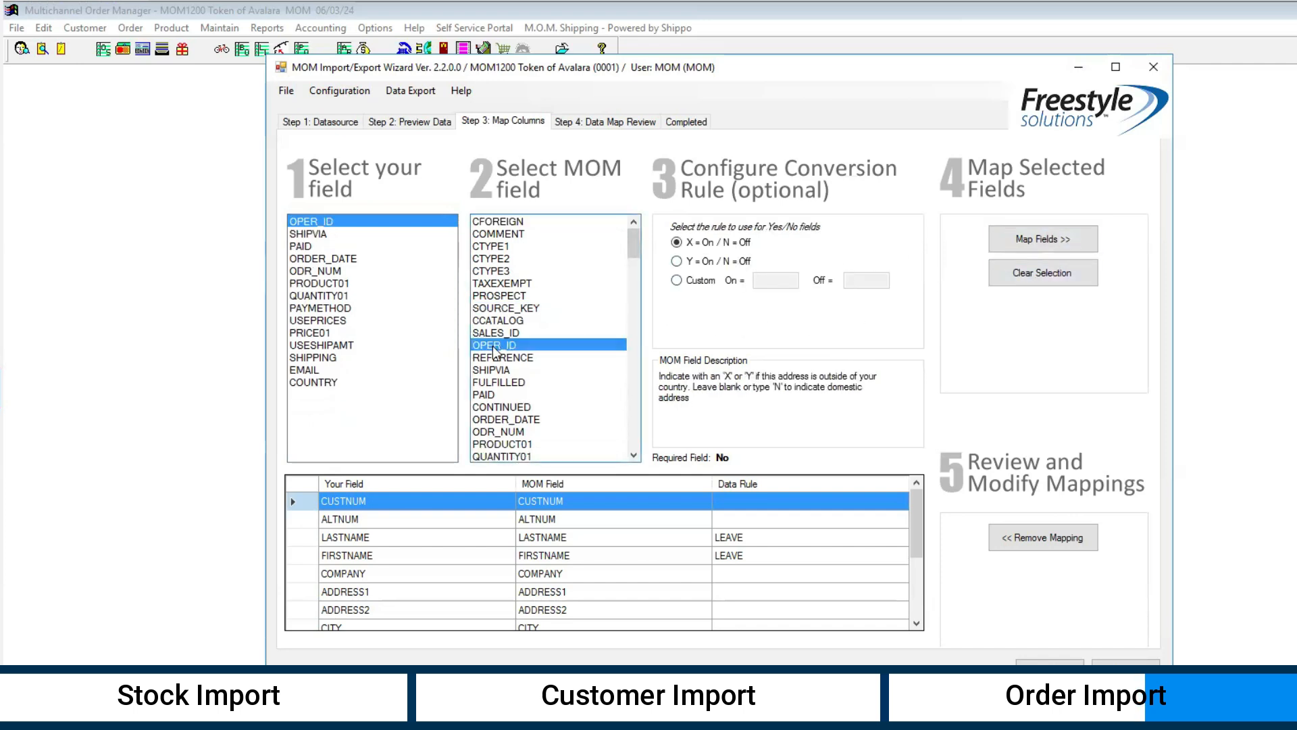
{"action": "left_click", "coordinate": [1044, 240]}
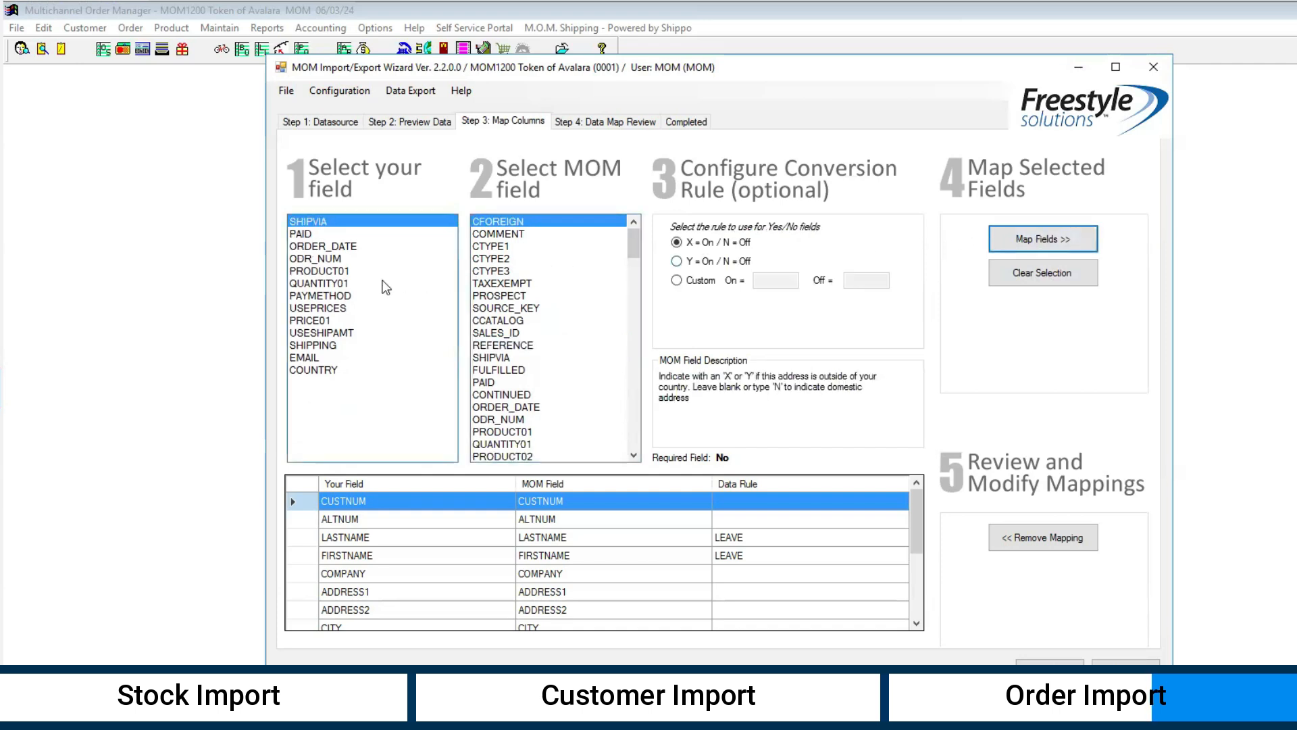
Step: Map the SHIPVIA and PAID columns to the MOM fields of the same names
{"action": "left_click", "coordinate": [565, 358]}
{"action": "left_click", "coordinate": [1025, 245]}
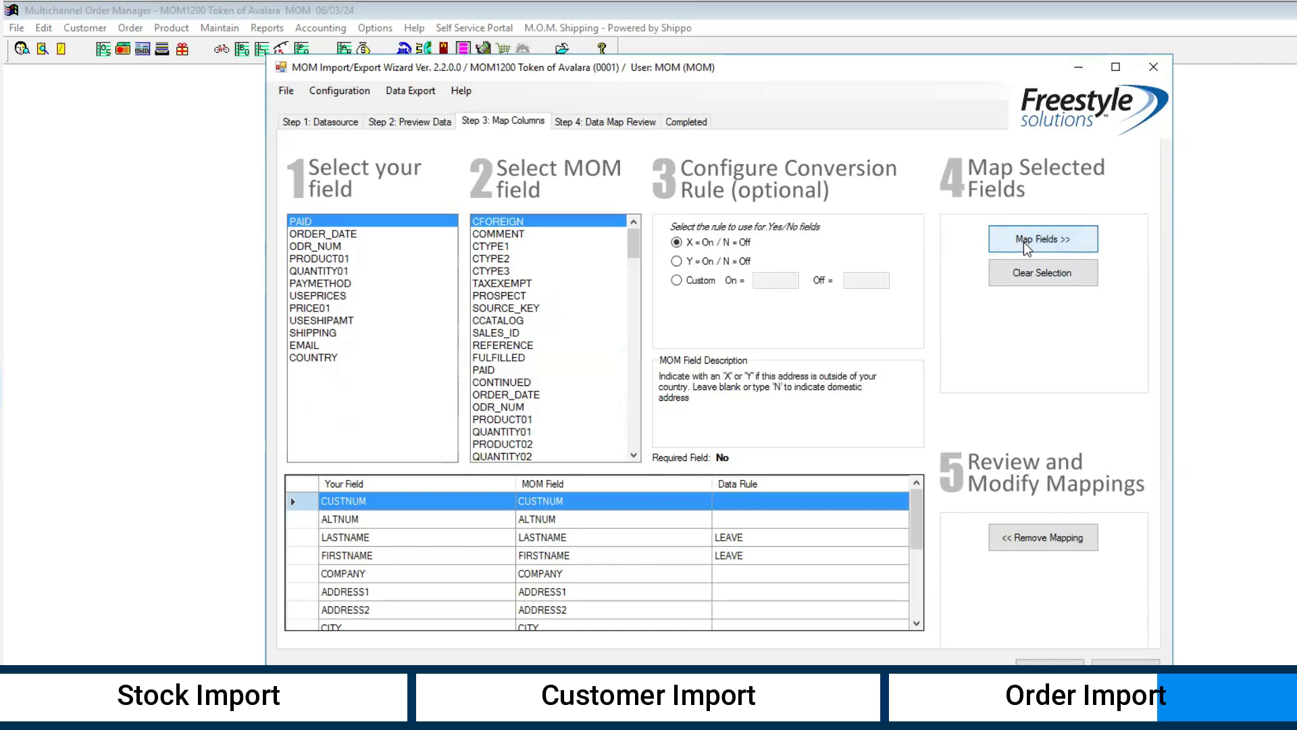
{"action": "left_click", "coordinate": [510, 371]}
{"action": "left_click", "coordinate": [1031, 245]}
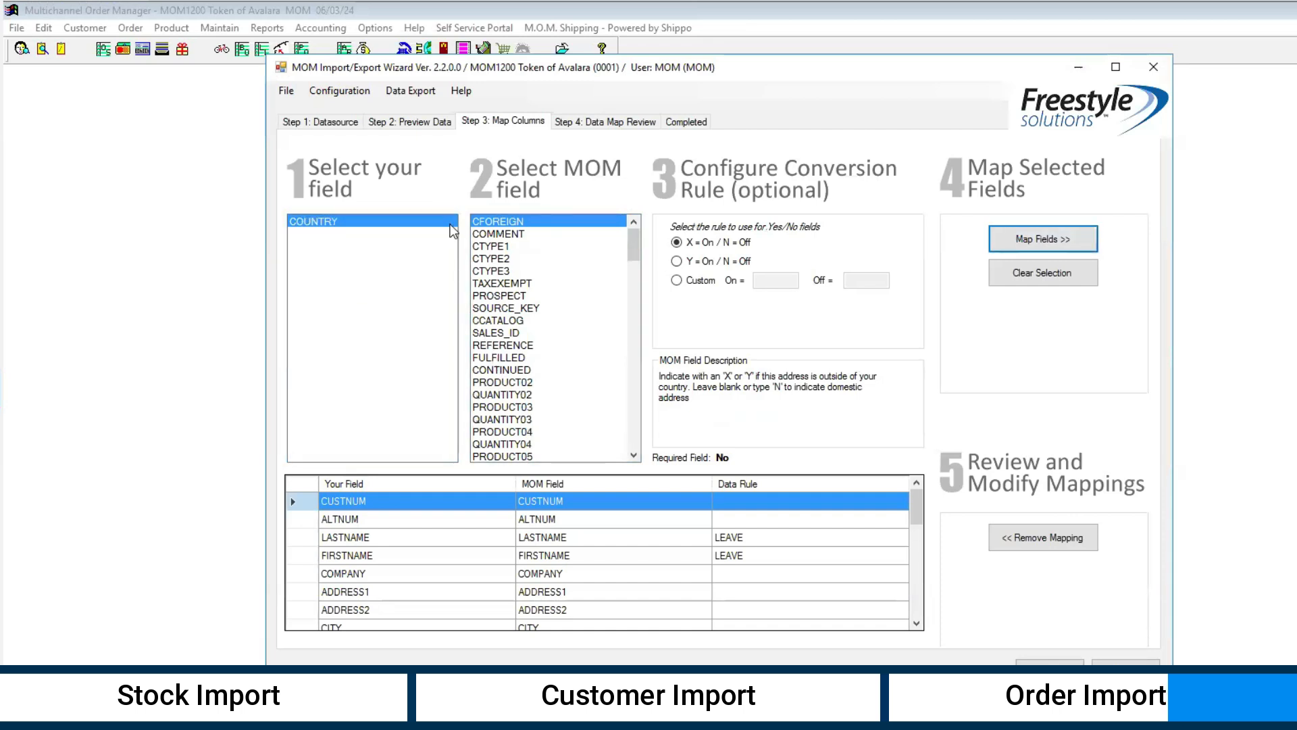
Step: Map the COUNTRY column to the MOM COUNTRY field with the ISO Number conversion rule
{"action": "left_click", "coordinate": [518, 269]}
{"action": "key", "text": "c"}
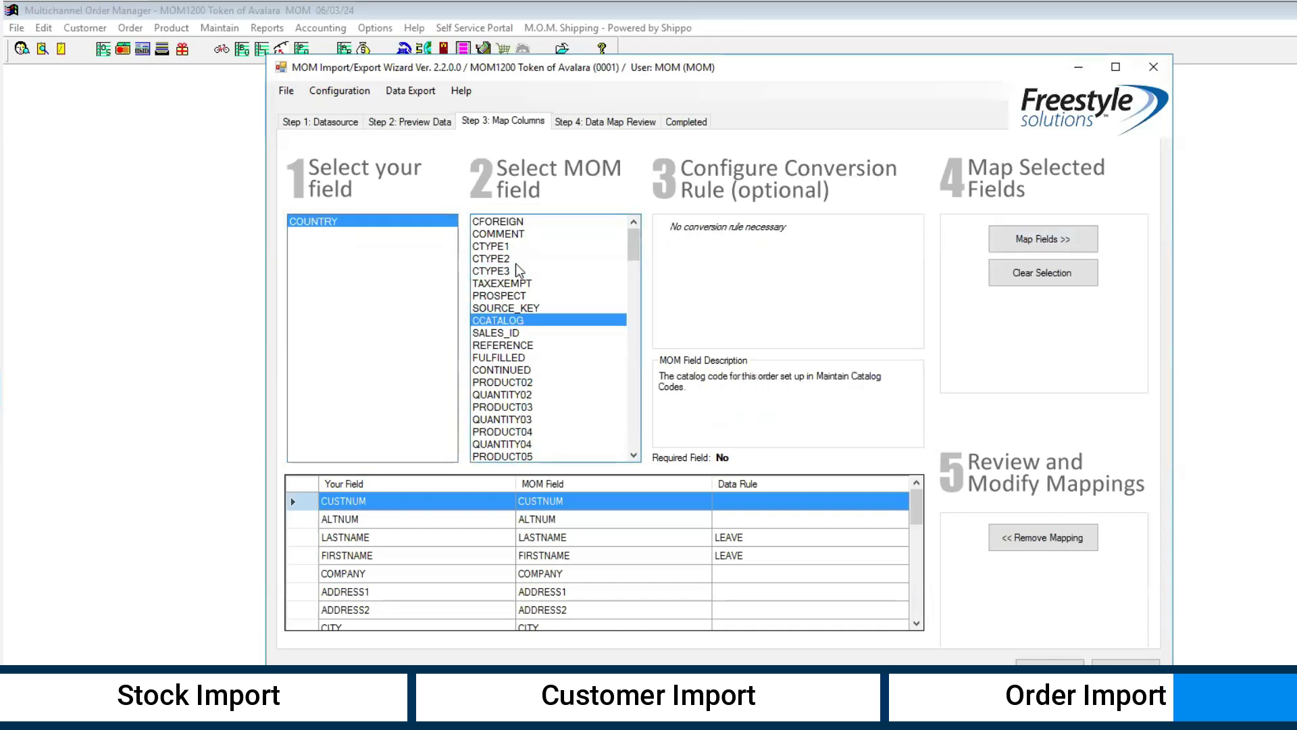
{"action": "key", "text": "c"}
{"action": "key", "text": "c"}
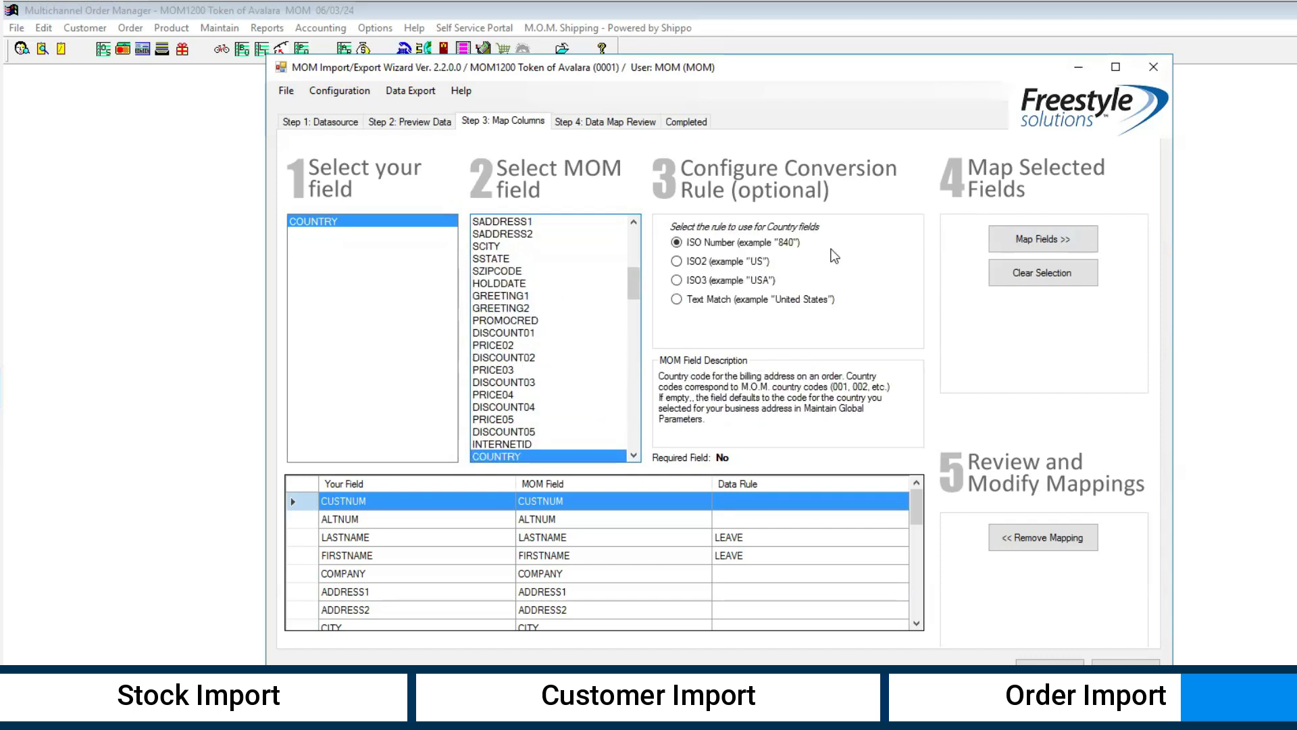
{"action": "left_click", "coordinate": [1058, 241]}
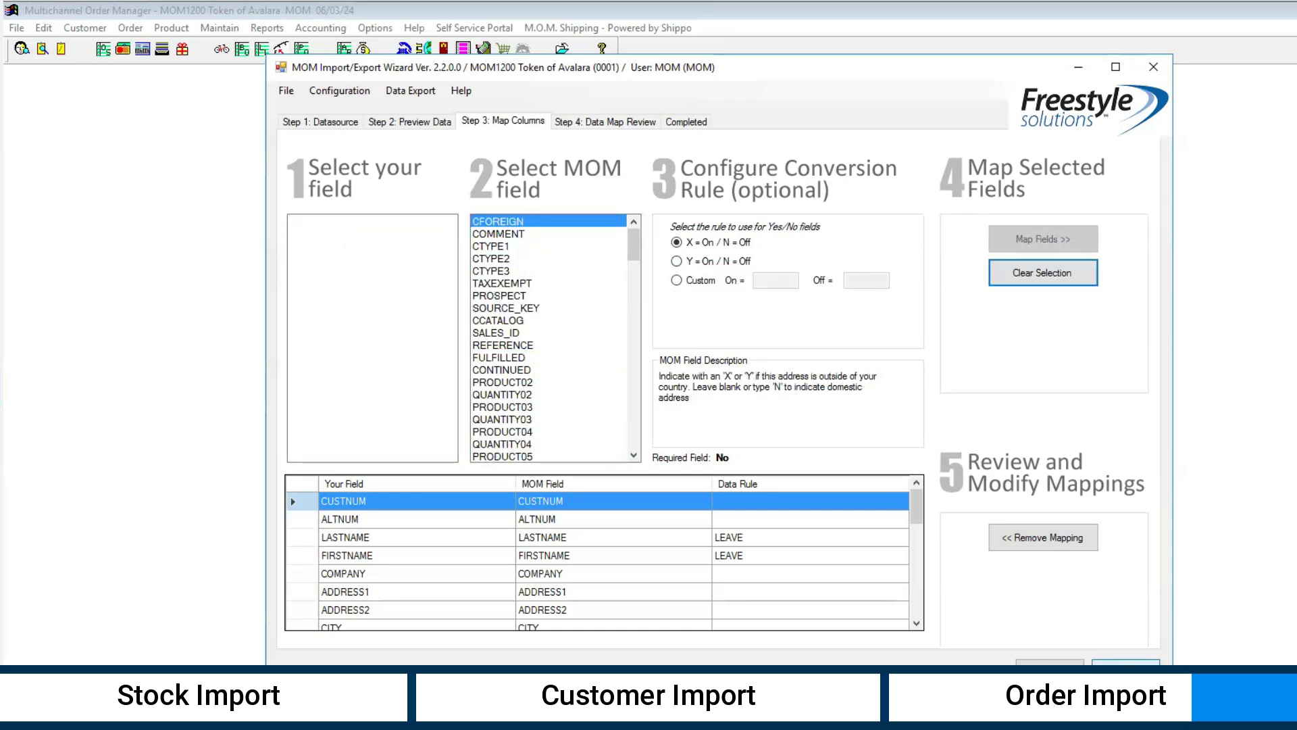
Step: Continue from column mapping through the data map review to complete the order import job, and exit the wizard
{"action": "left_click", "coordinate": [1126, 662]}
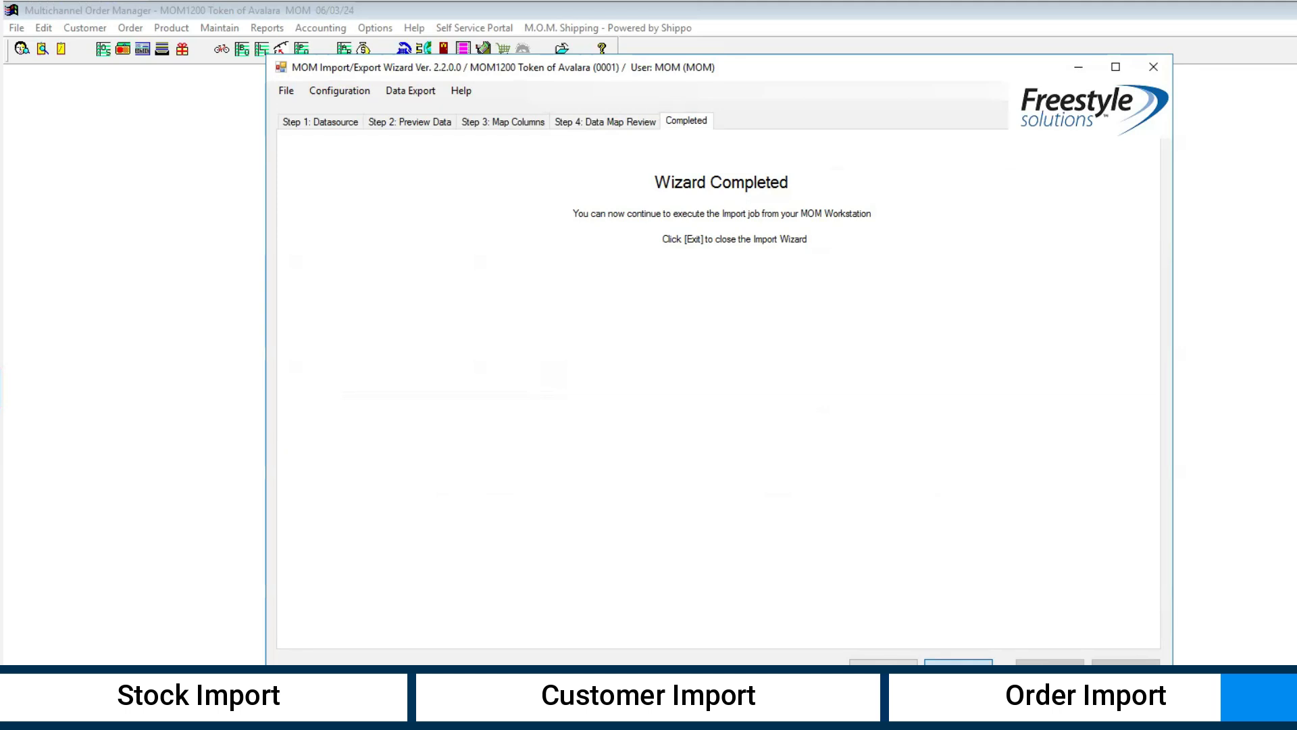
{"action": "left_click", "coordinate": [959, 668]}
{"action": "left_click", "coordinate": [637, 448]}
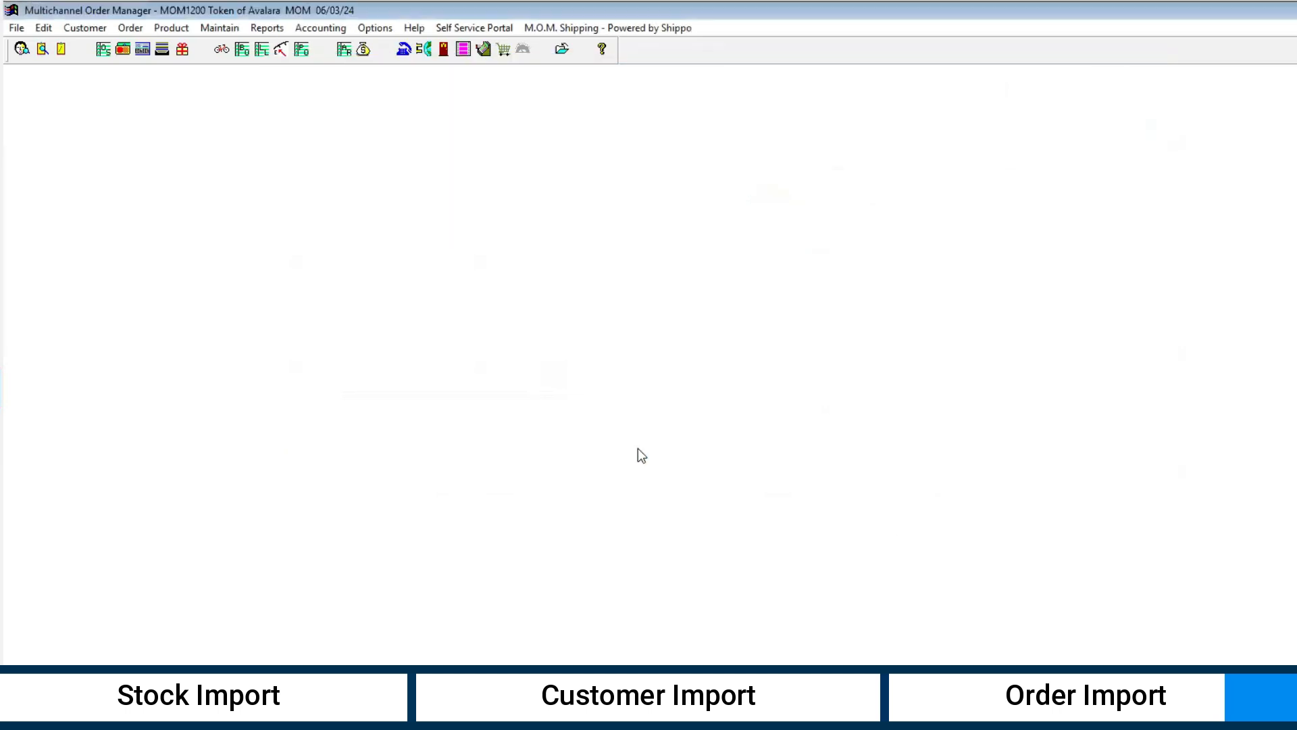
Step: Open the order import process from the Import / Export Module and choose the NEWORDIMP - Wizard Job saved settings
{"action": "left_click", "coordinate": [370, 30]}
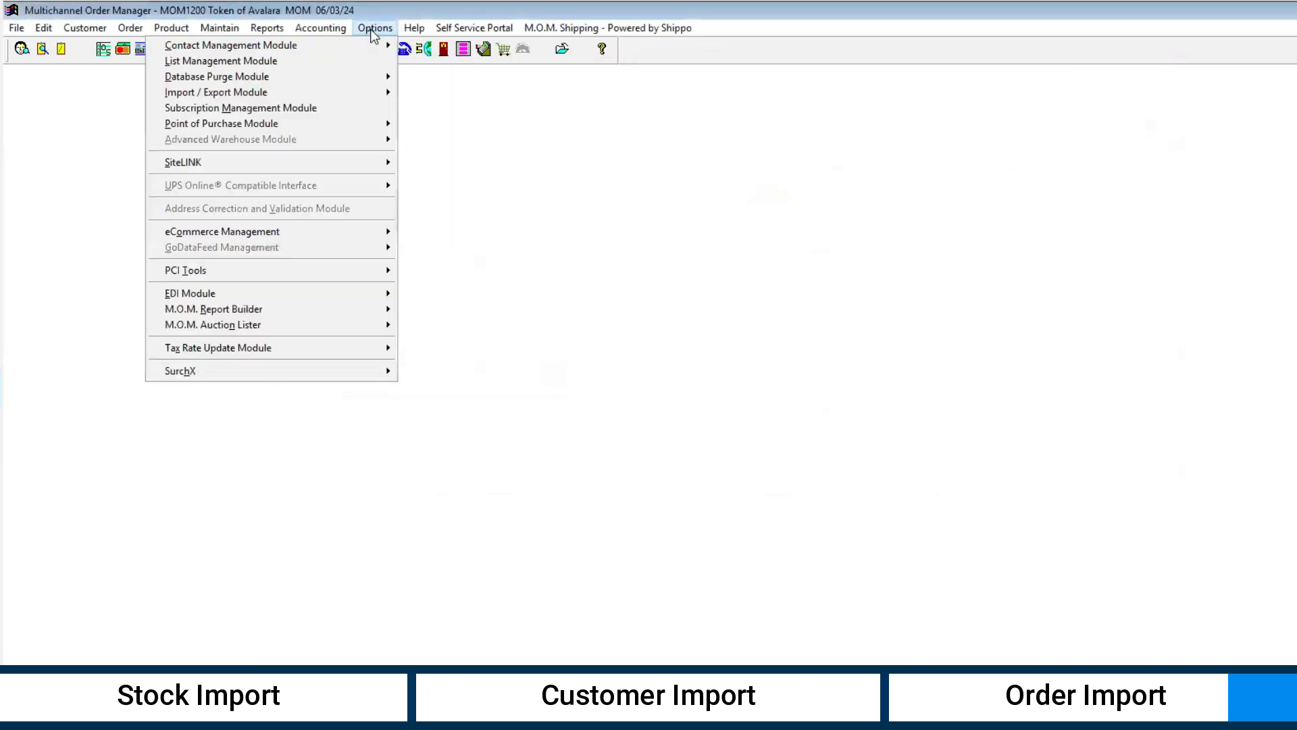
{"action": "mouse_move", "coordinate": [348, 91]}
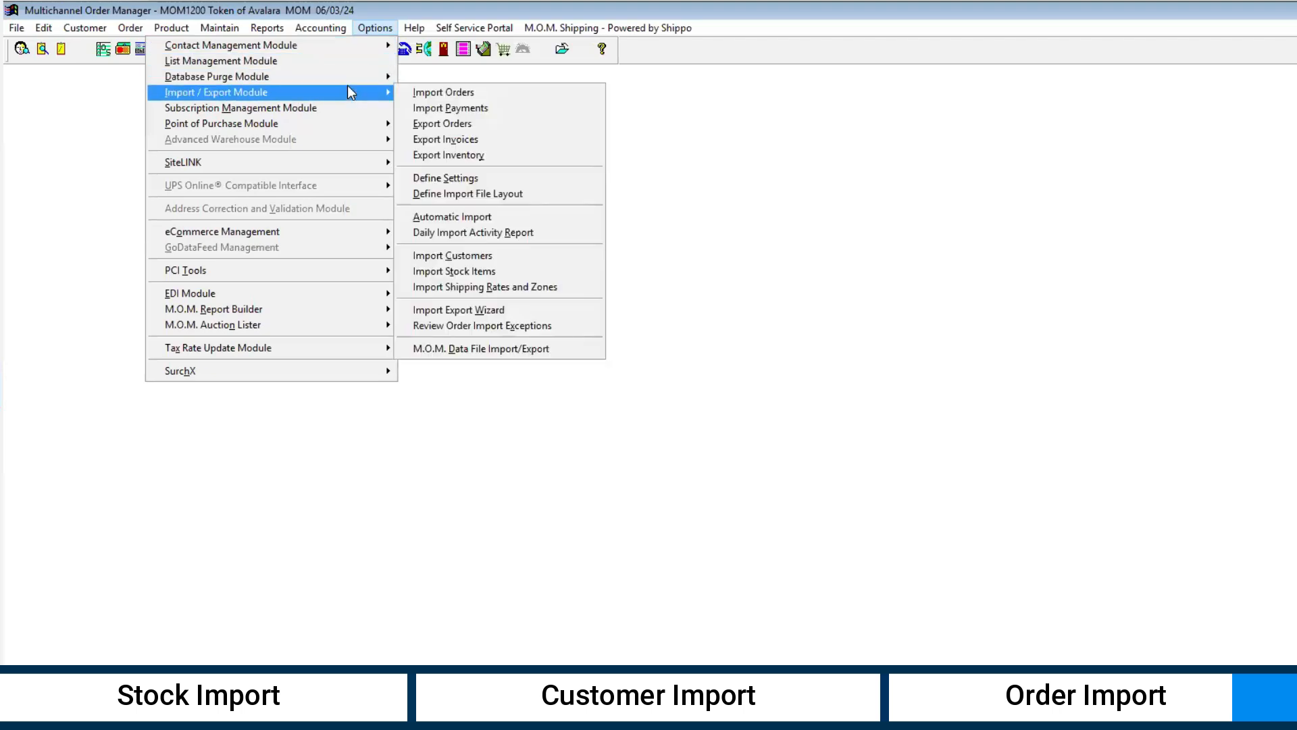
{"action": "left_click", "coordinate": [436, 95]}
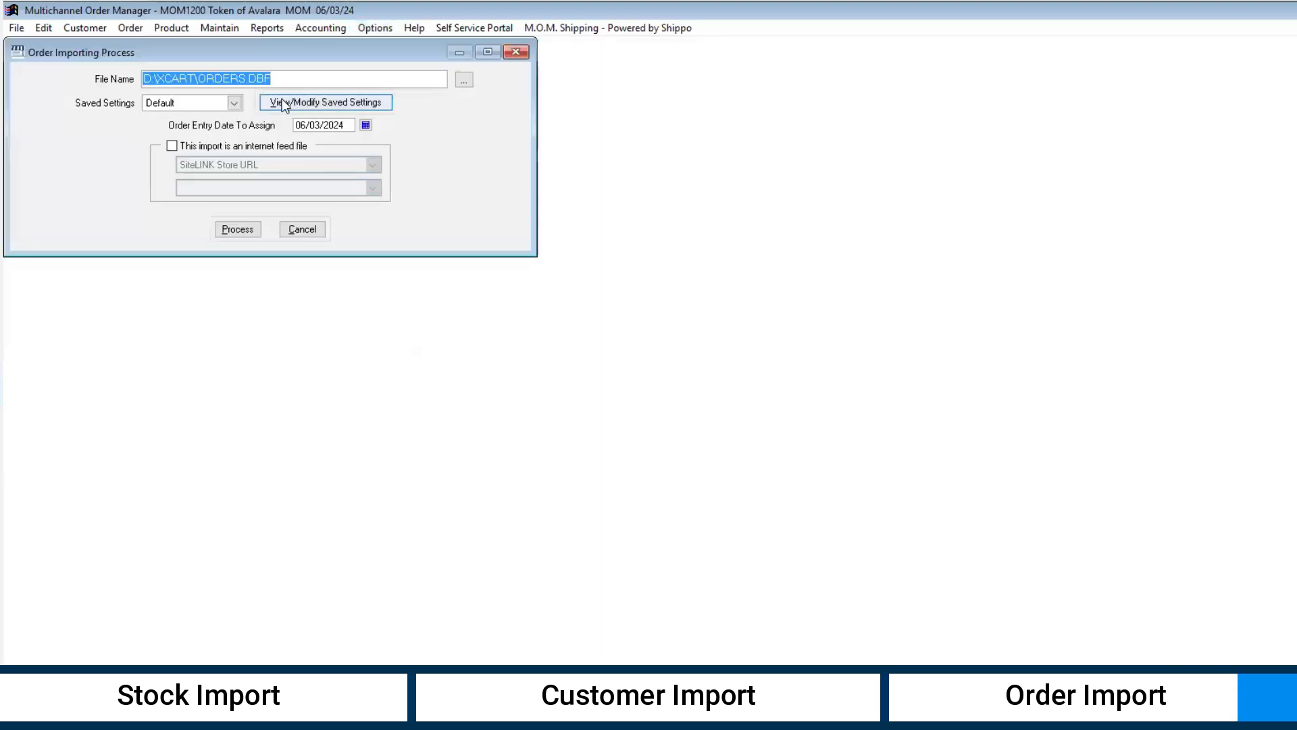
{"action": "left_click", "coordinate": [233, 103]}
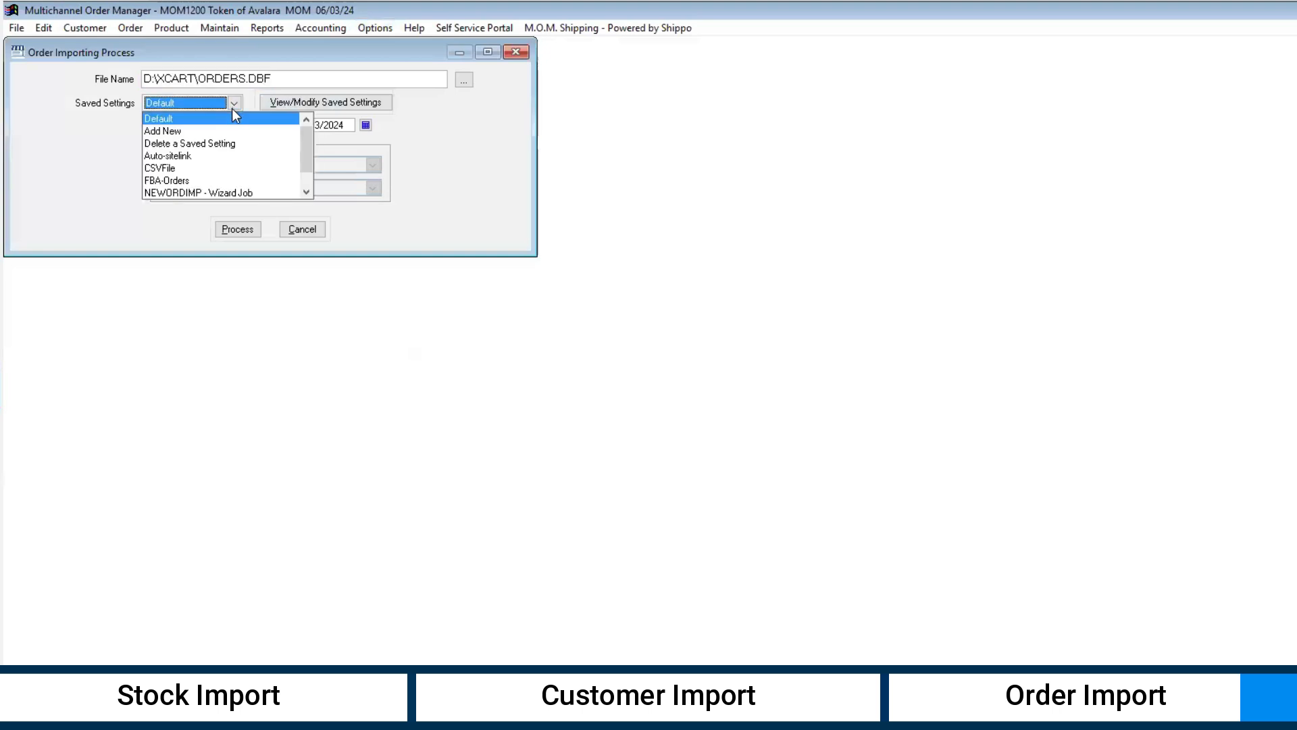
{"action": "left_click", "coordinate": [269, 192]}
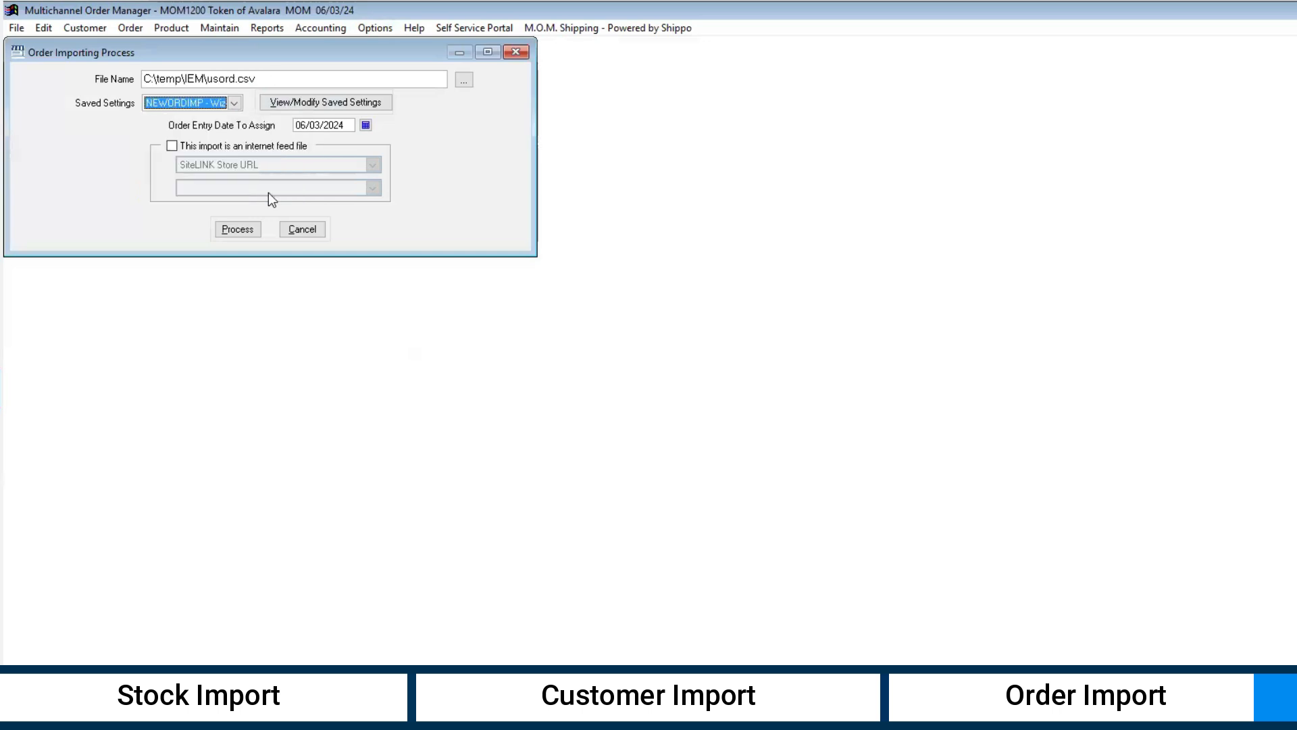